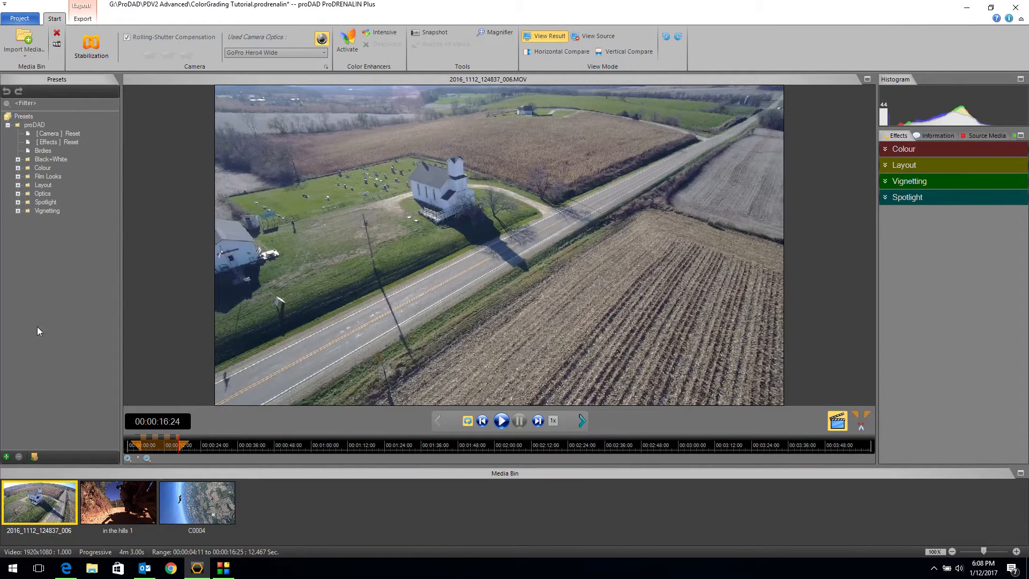
# Preview the three clips in the media bin, finishing on the 2016_1112_124837_006 clip.
pyautogui.click(95, 511)
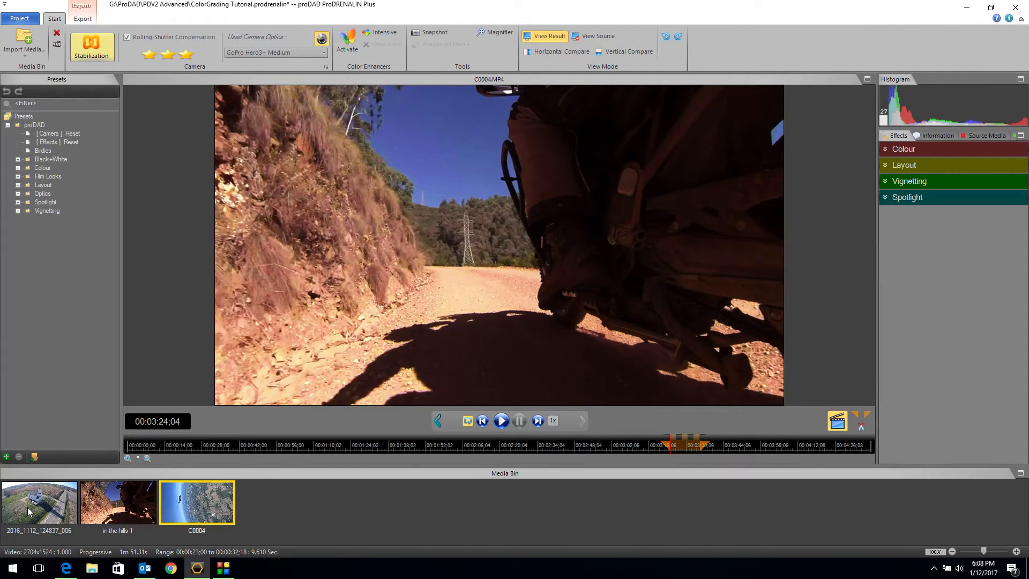
pyautogui.click(27, 506)
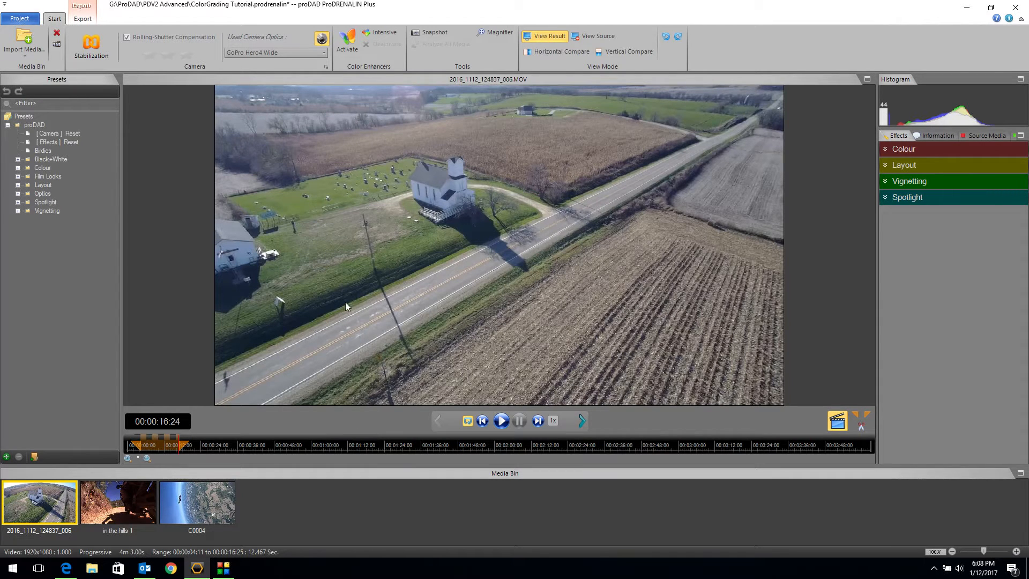
pyautogui.click(111, 505)
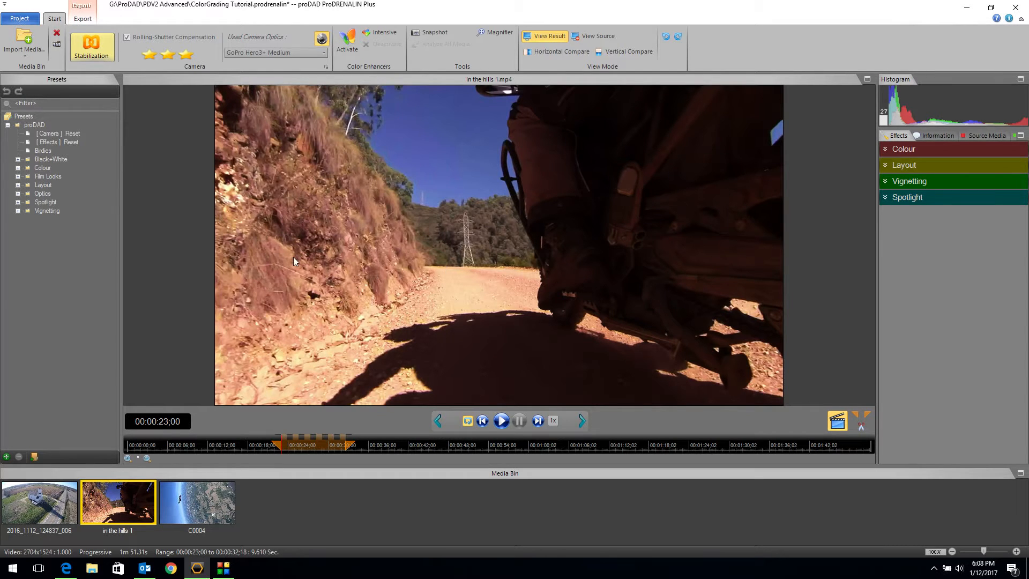
pyautogui.click(188, 501)
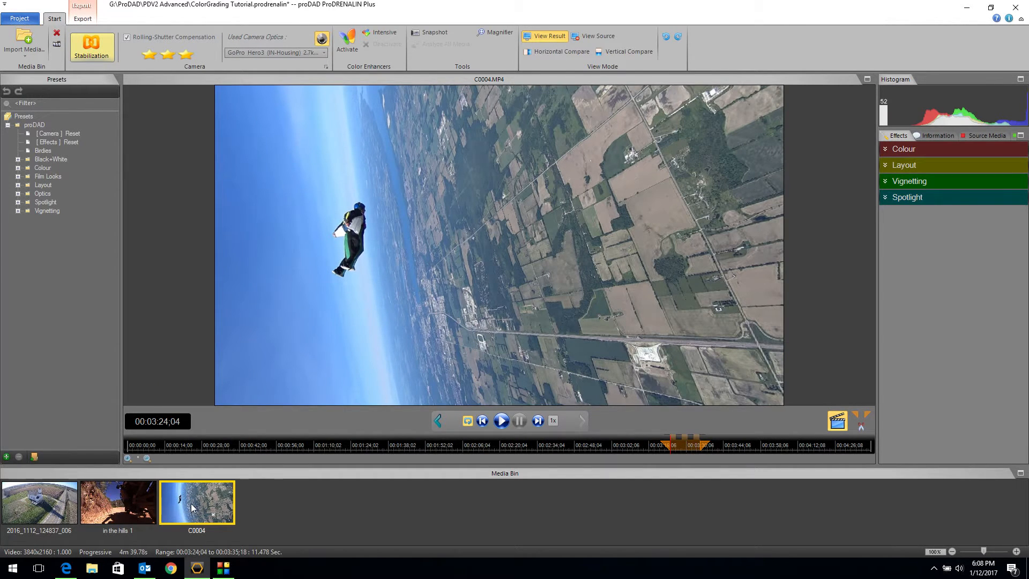
pyautogui.click(43, 506)
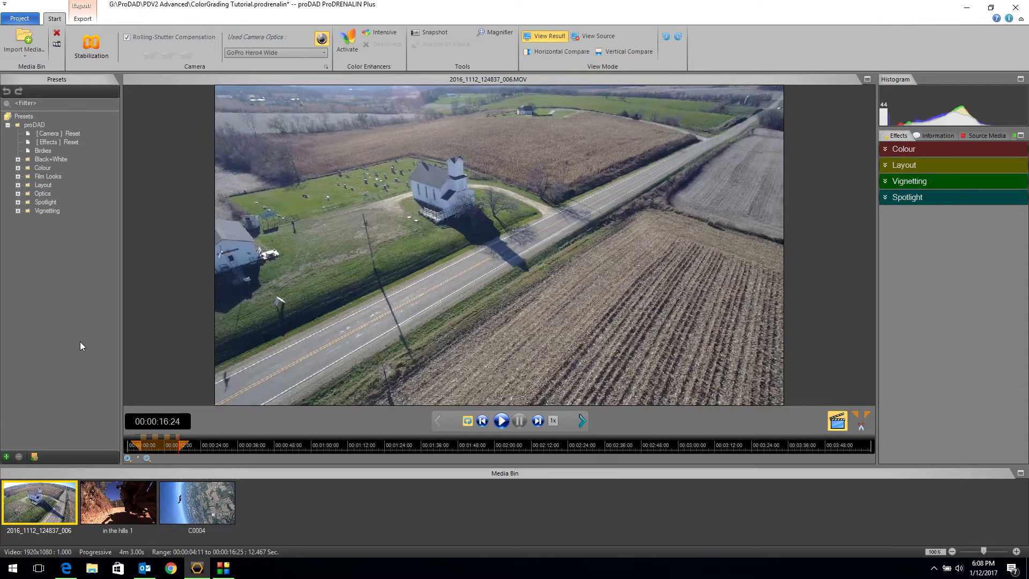
# Compare the Intensive and standard color enhancers on the aerial church clip, keep Intensive, and save the project.
pyautogui.click(380, 32)
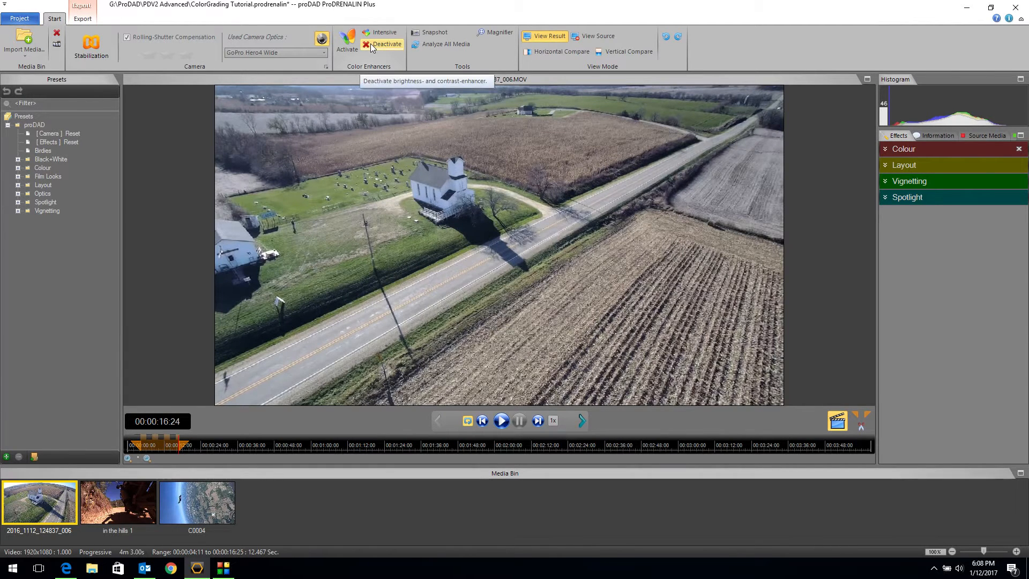
pyautogui.click(370, 43)
pyautogui.click(348, 44)
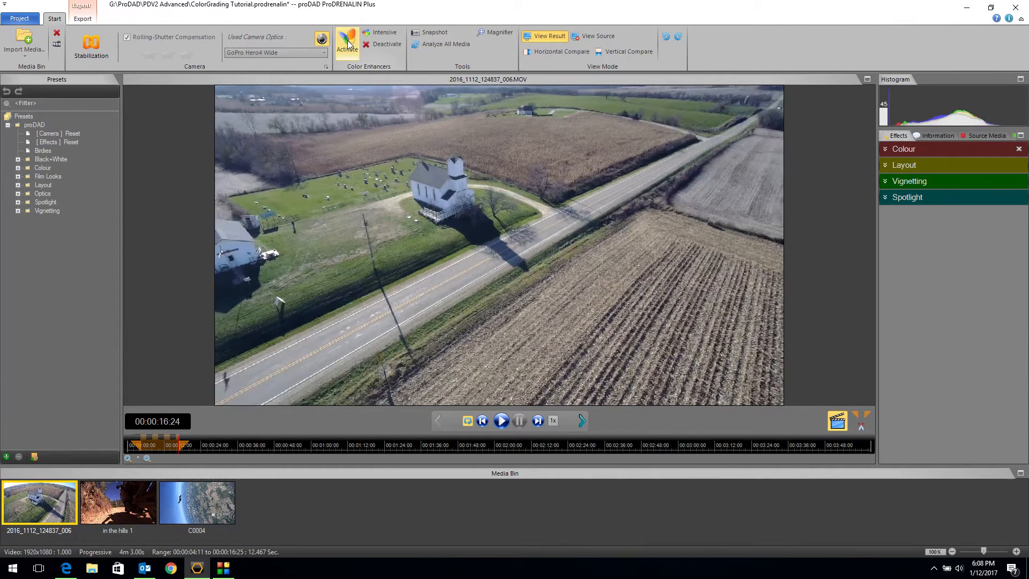
pyautogui.click(384, 33)
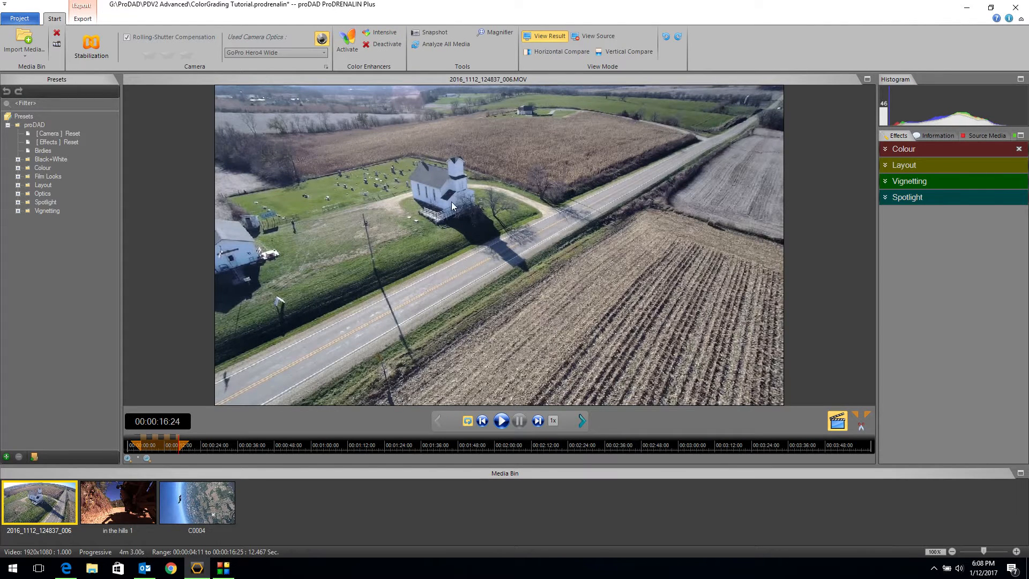
pyautogui.hotkey('ctrl', 's')
# Expand the Colour effects, clear the Enhancer values, and reapply the Intensive enhancer.
pyautogui.click(885, 150)
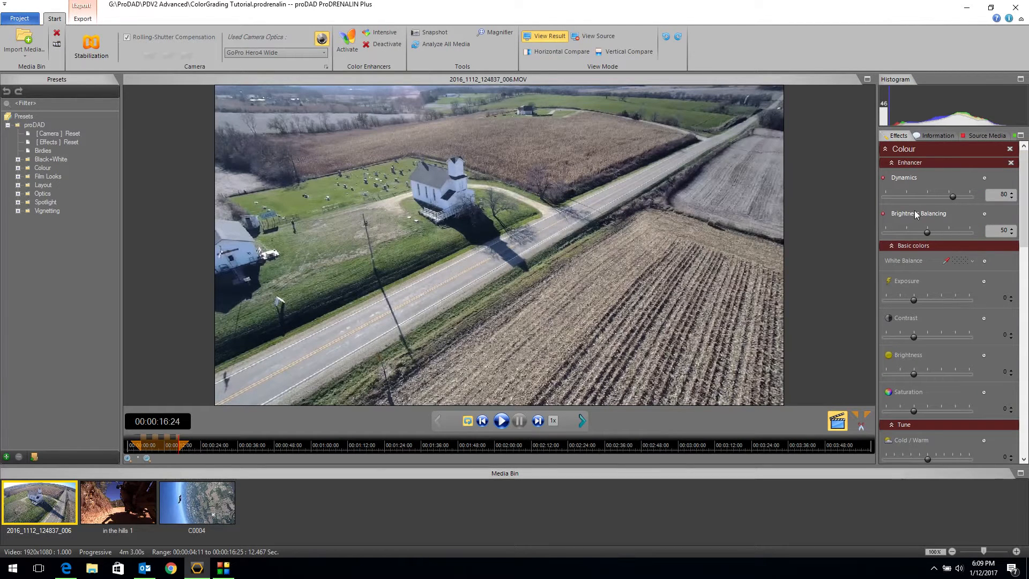
pyautogui.click(1010, 164)
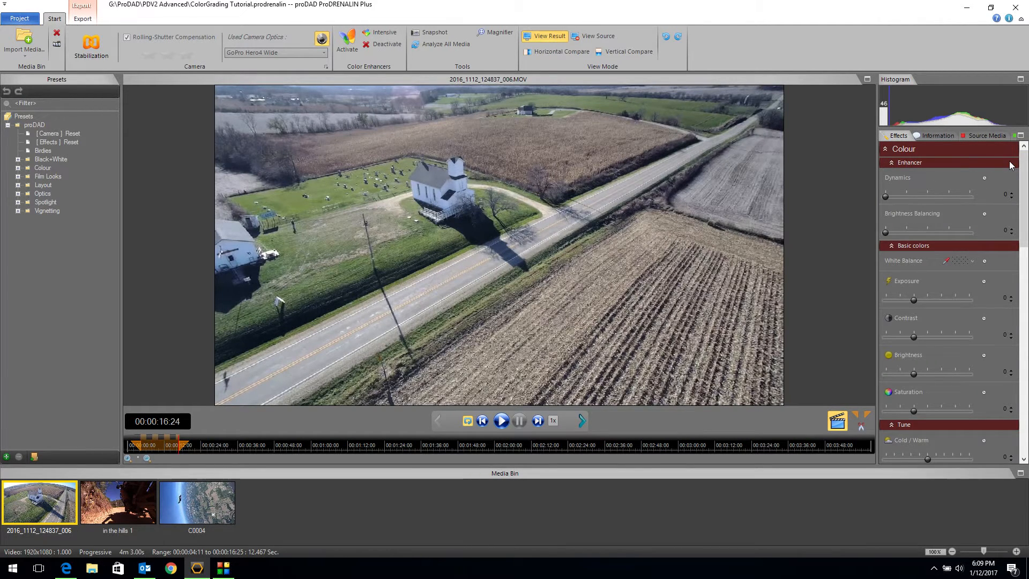
pyautogui.click(384, 32)
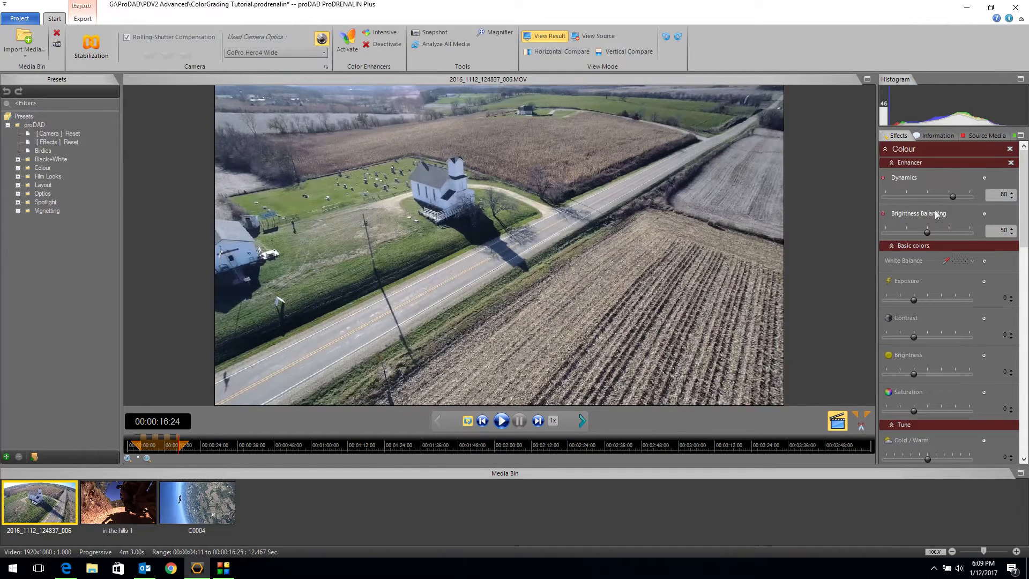
# Deactivate the color enhancer, reset all effects on the clip, and collapse the Colour settings.
pyautogui.click(379, 45)
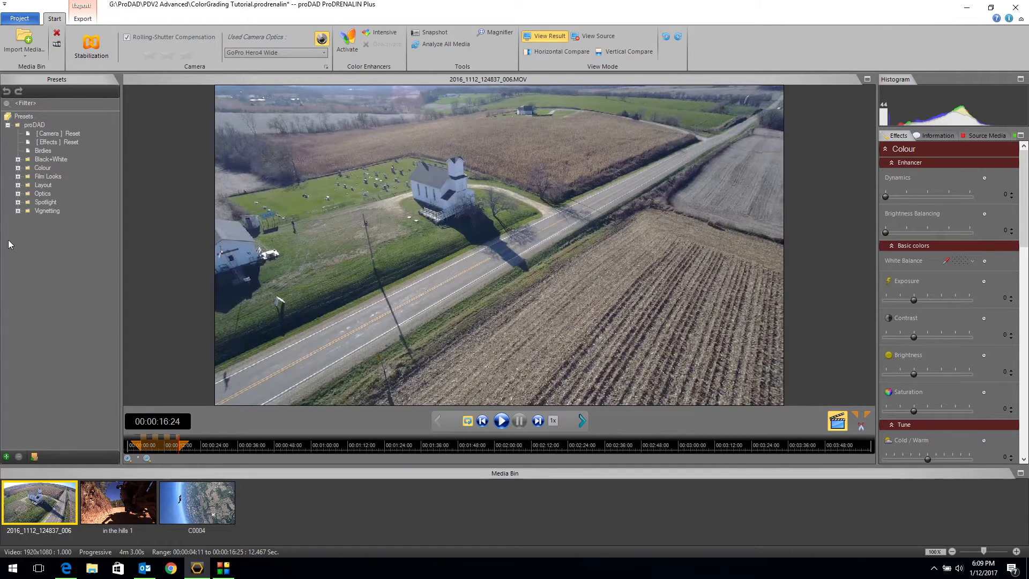
pyautogui.click(53, 141)
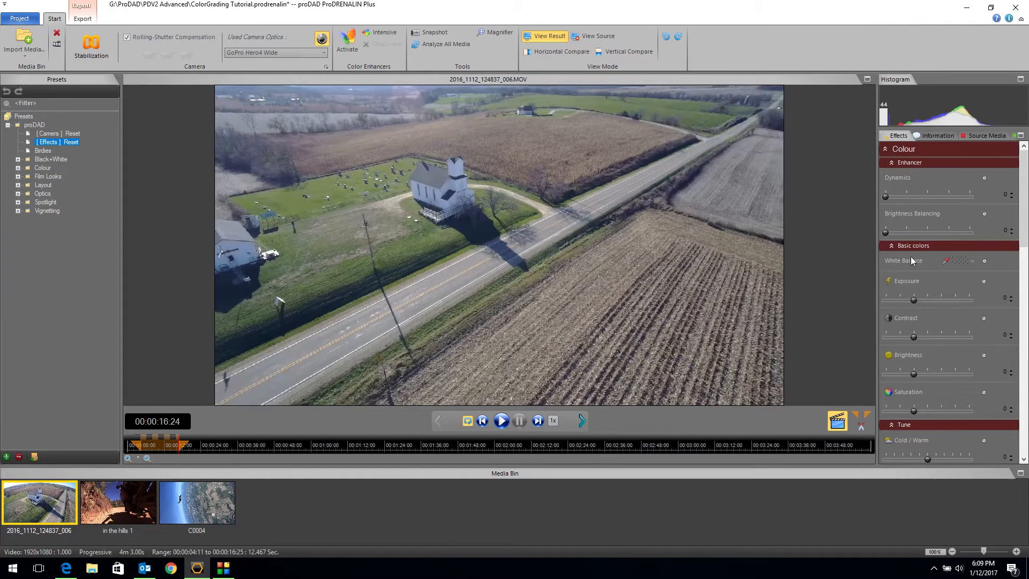
pyautogui.click(881, 150)
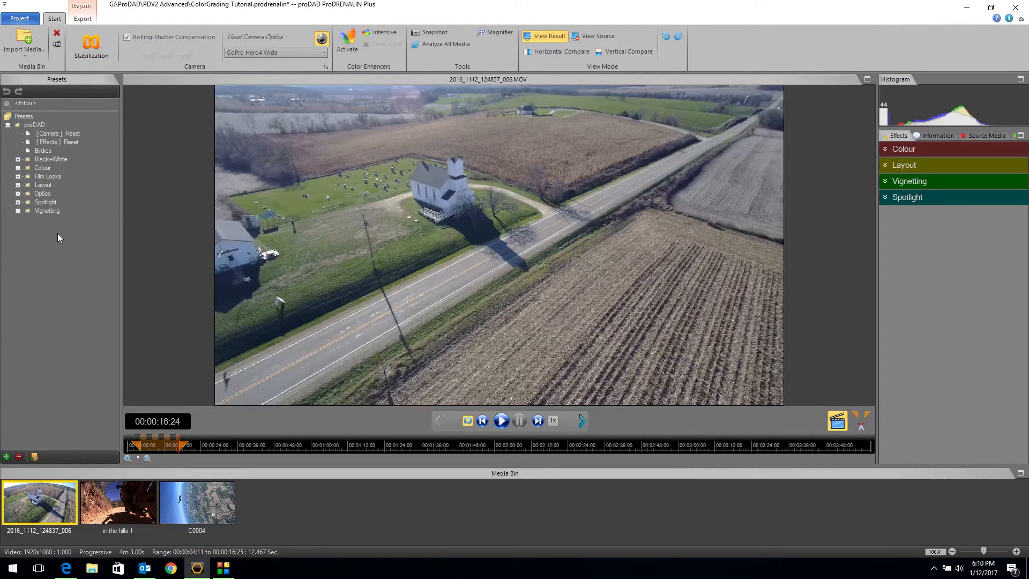
# Try the BW preset and the BW Extra Hard preset from Black+White on the clip.
pyautogui.click(16, 159)
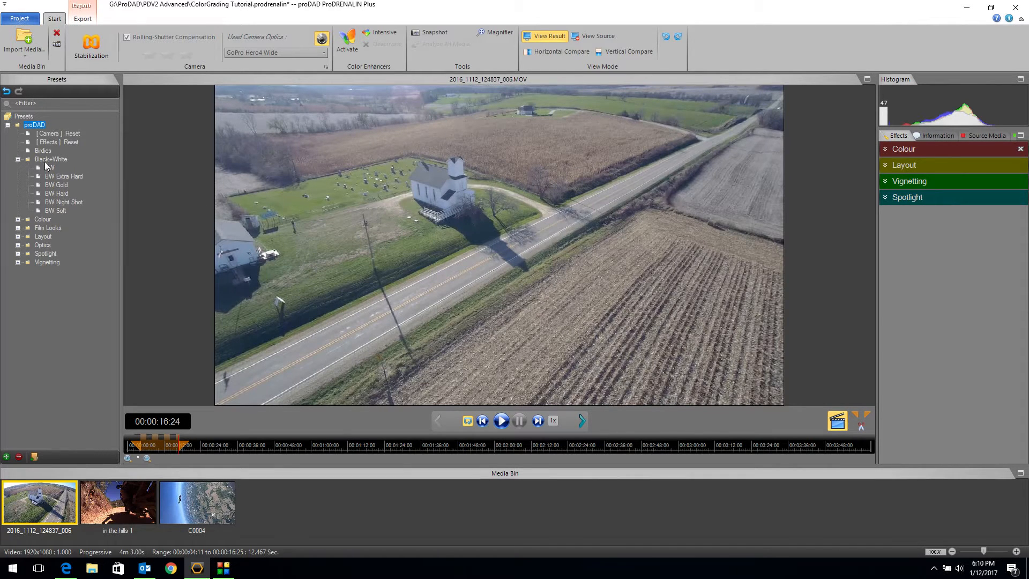
pyautogui.doubleClick(38, 167)
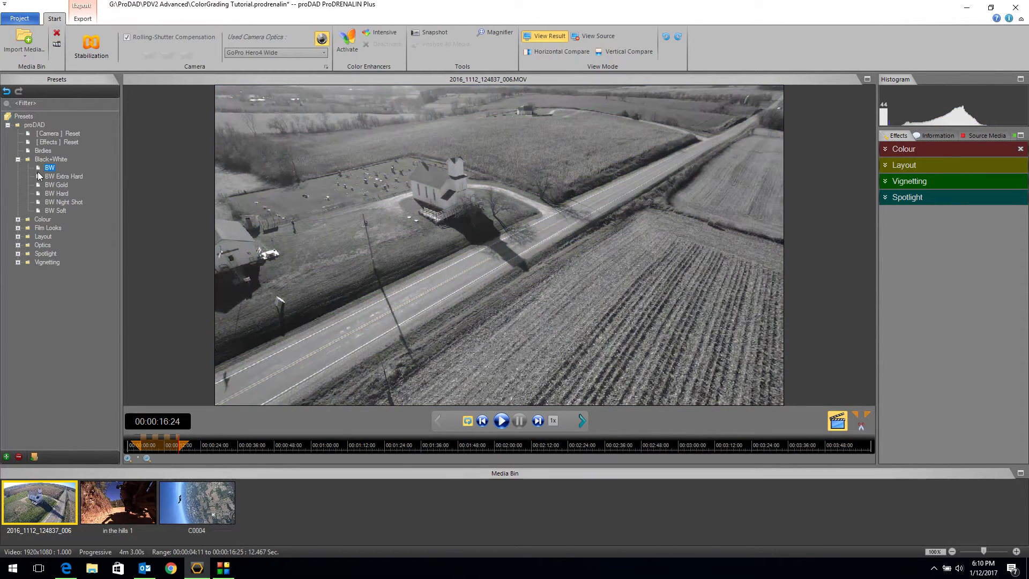
pyautogui.doubleClick(38, 175)
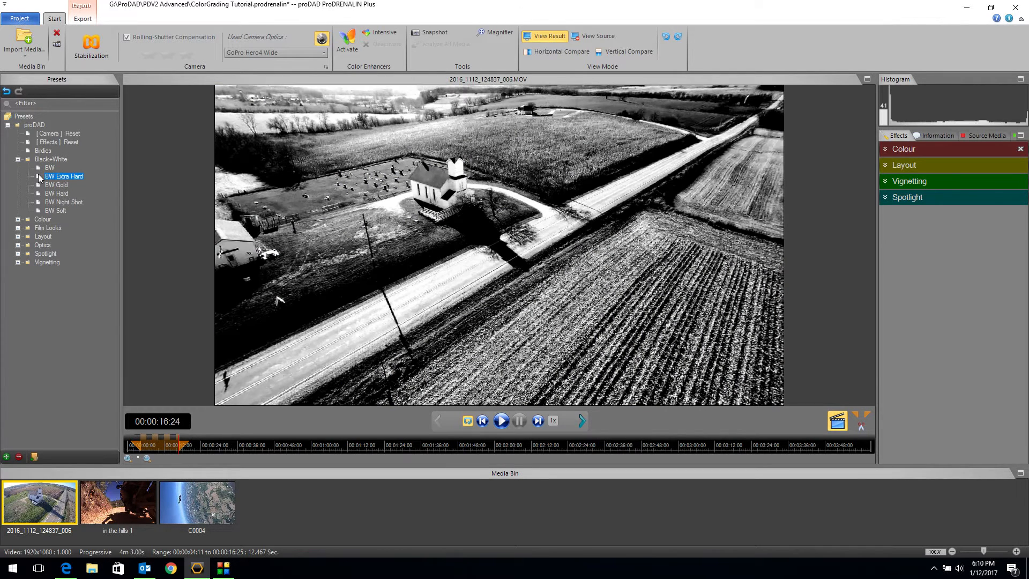
# Review the Colour values of the BW Extra Hard preset and reset the clip's effects.
pyautogui.click(887, 150)
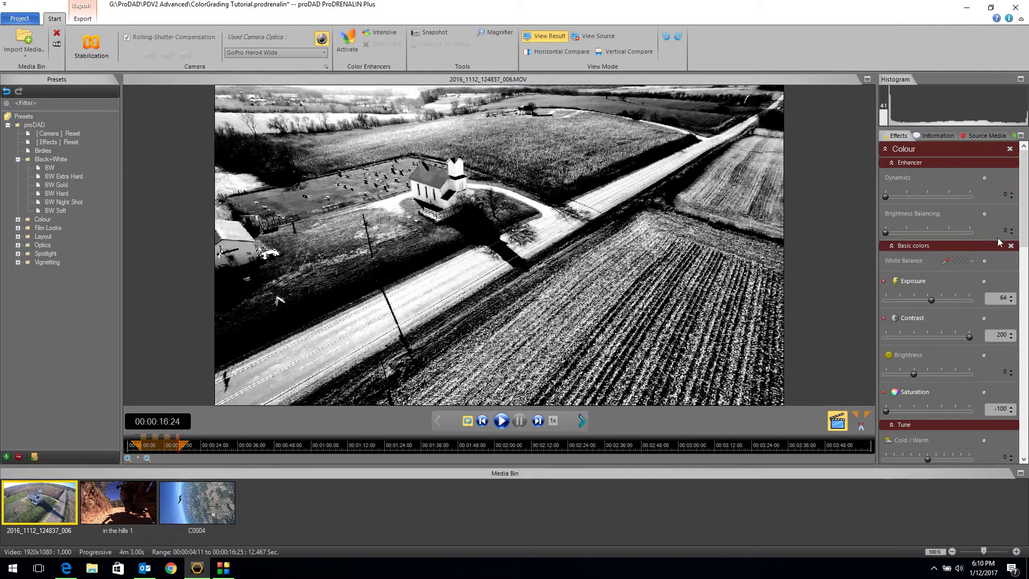
pyautogui.scroll(-2, 920, 304)
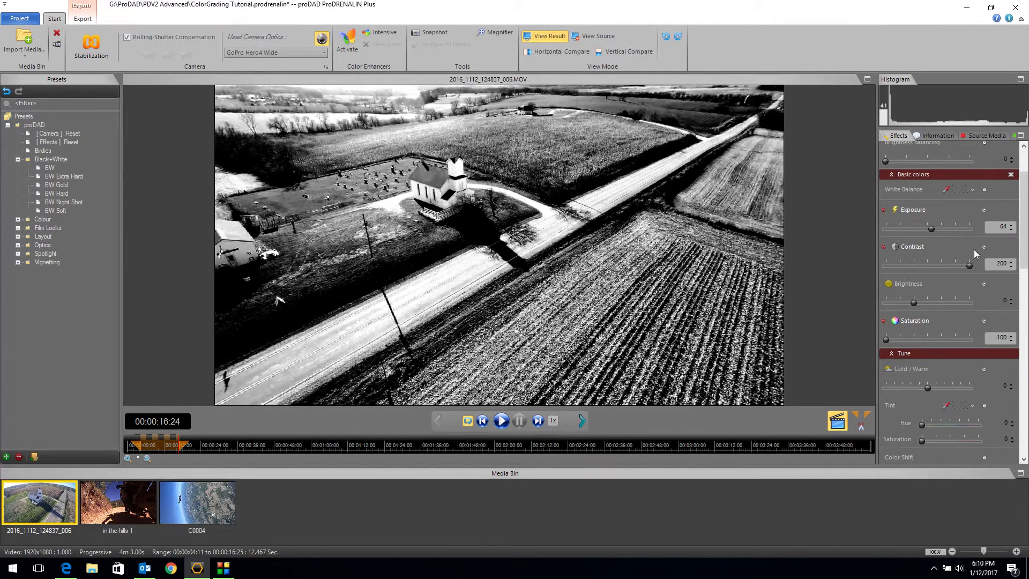
pyautogui.scroll(2, 1014, 161)
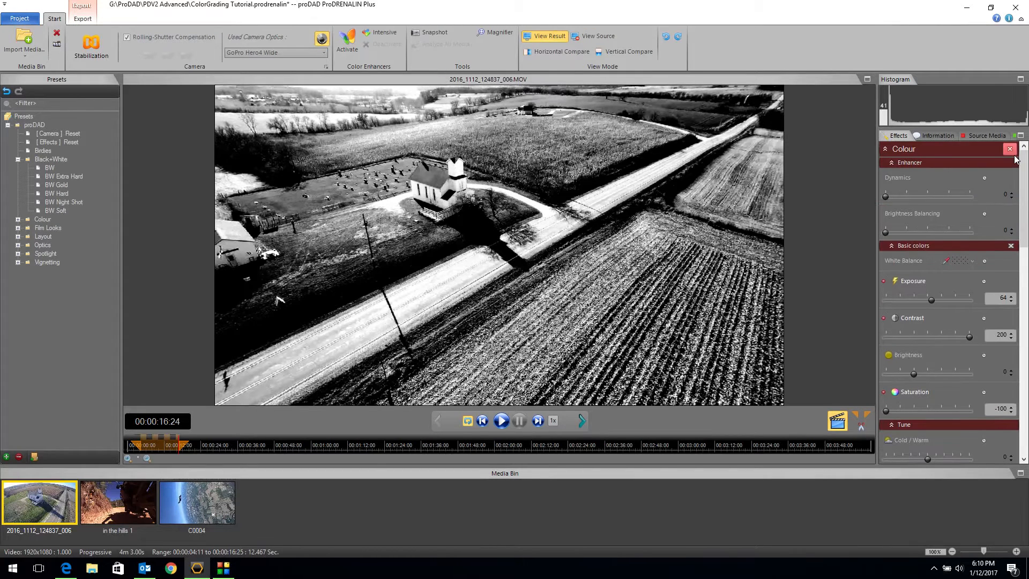
pyautogui.doubleClick(52, 143)
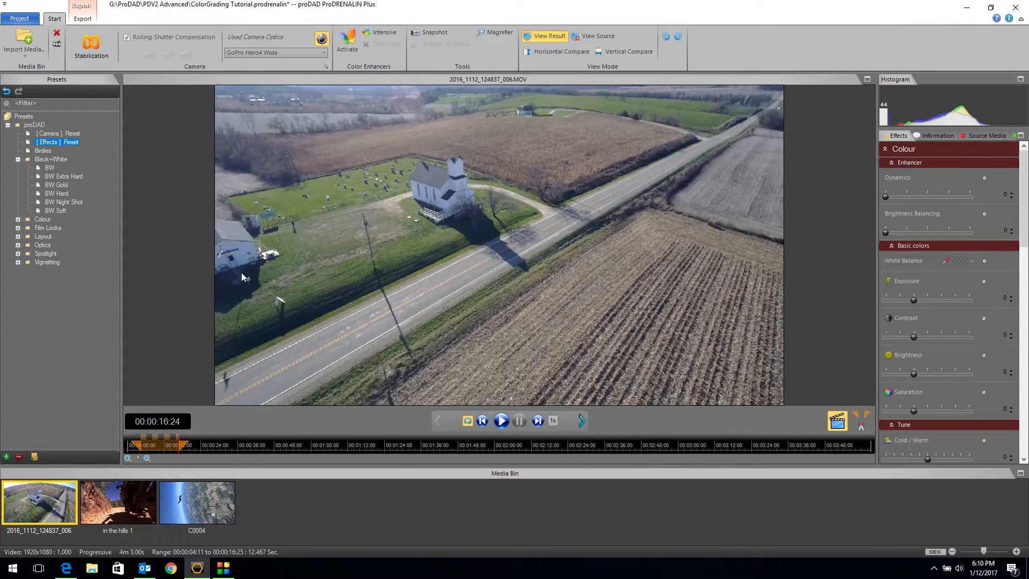
# Try the BW Night Shot, BW Hard and BW Soft presets on the clip in turn.
pyautogui.doubleClick(49, 202)
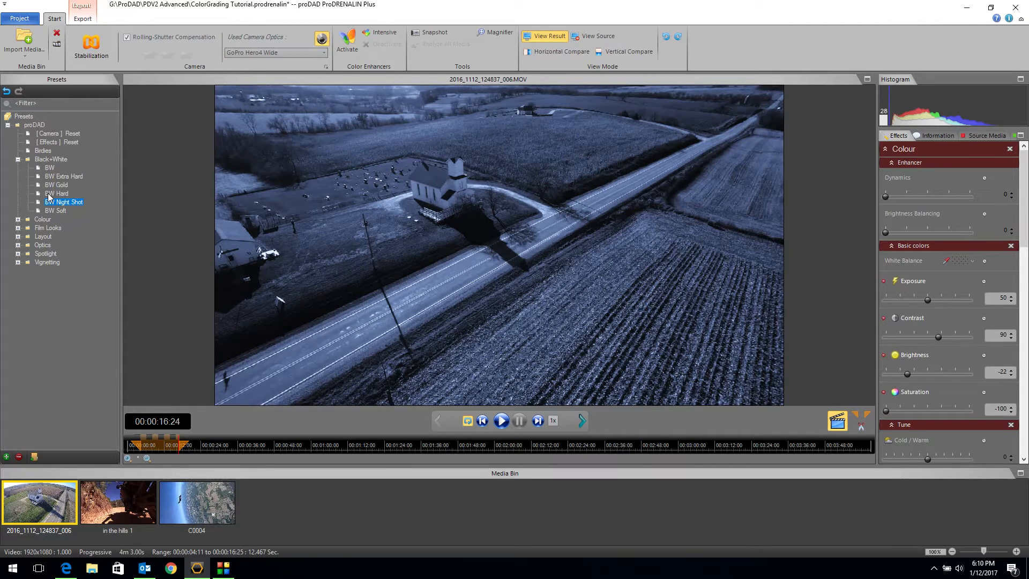
pyautogui.click(48, 194)
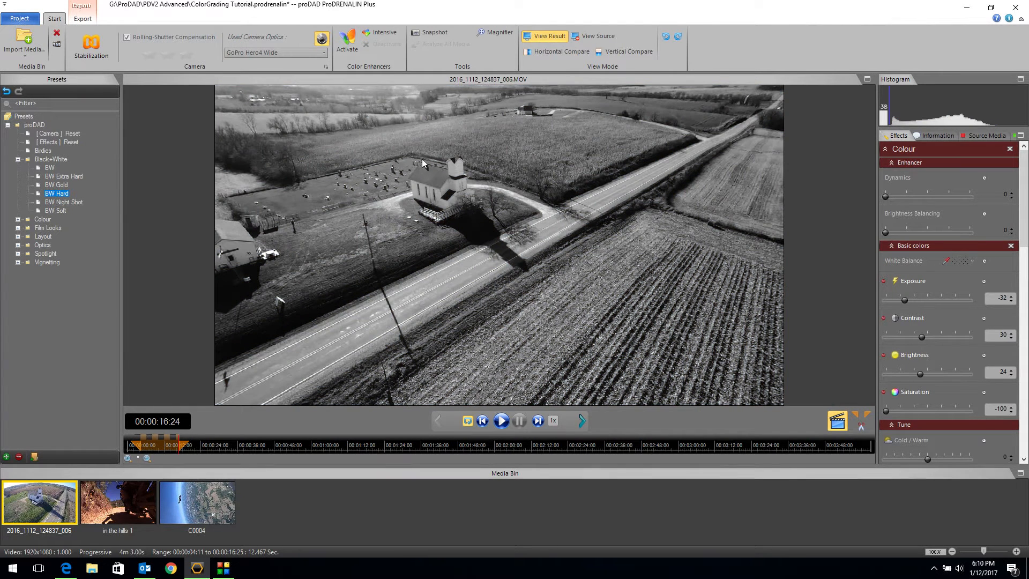
pyautogui.click(53, 212)
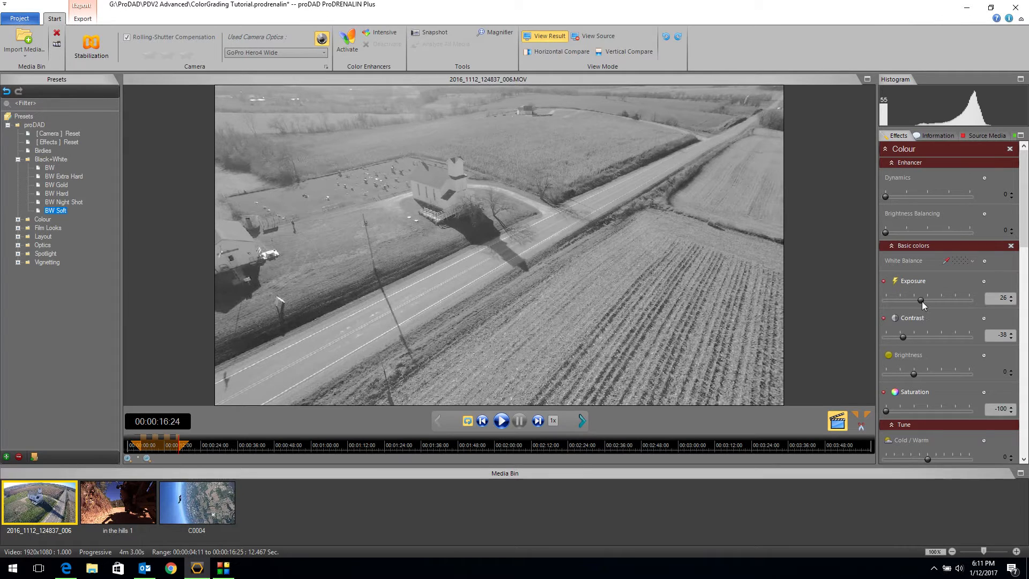
# Reapply the BW Night Shot and BW Hard presets for comparison, and reset the clip's effects.
pyautogui.moveTo(1023, 216); pyautogui.dragTo(1023, 227)
pyautogui.doubleClick(73, 202)
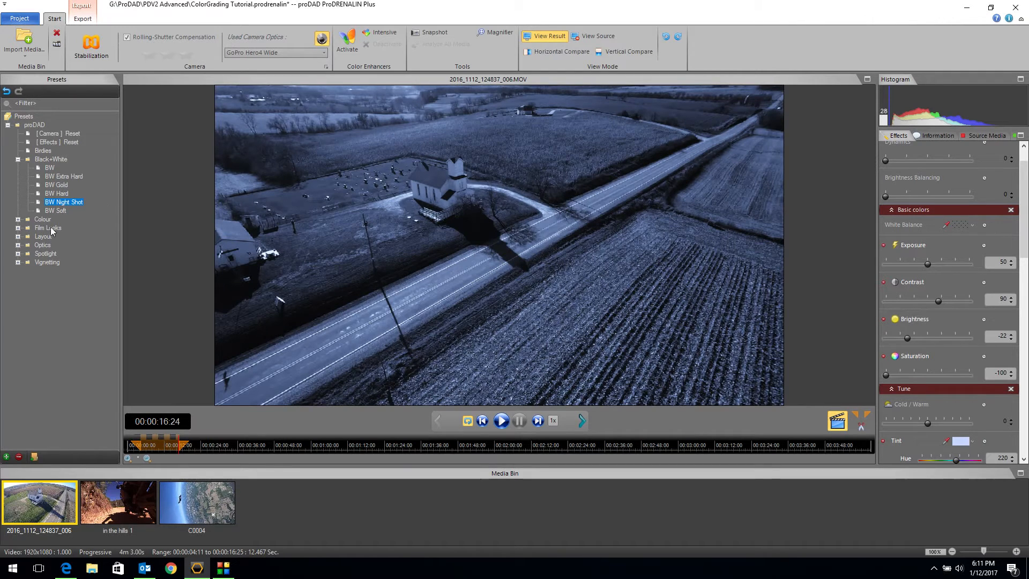
pyautogui.doubleClick(49, 194)
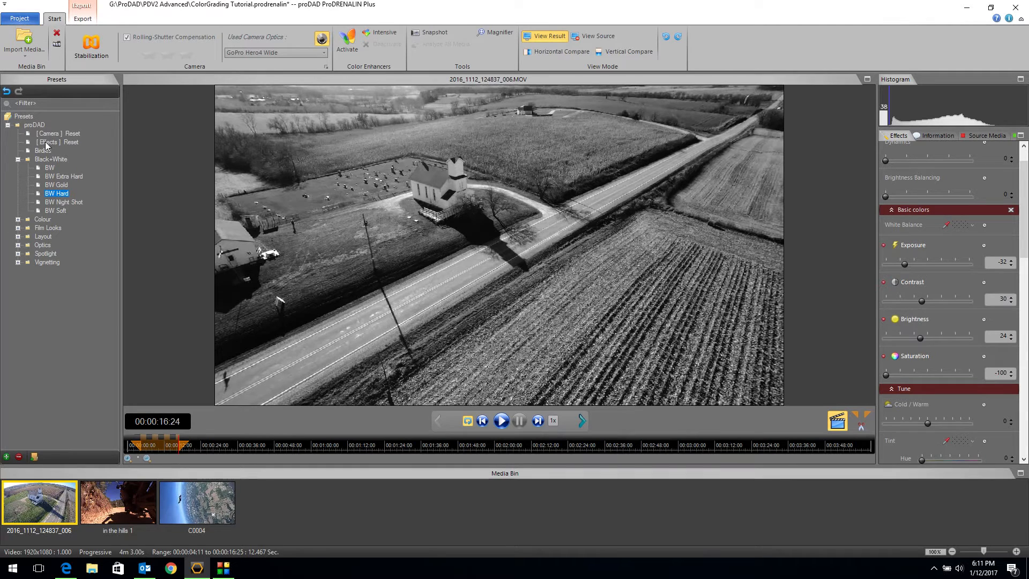
pyautogui.click(18, 160)
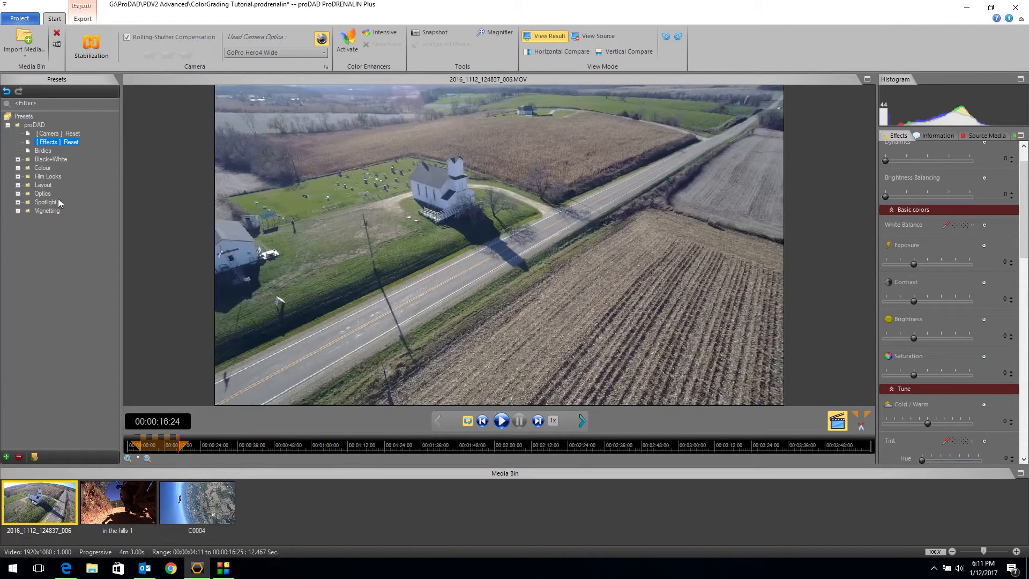
# Try the Decrease Exposure and Increase Exposure presets from the Basic colors group on the clip.
pyautogui.click(18, 168)
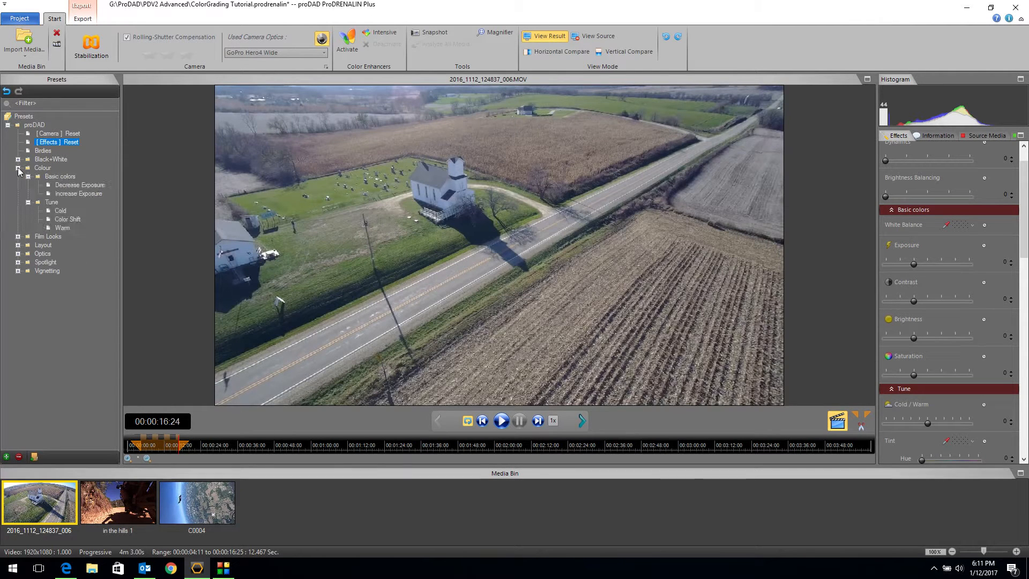
pyautogui.click(68, 186)
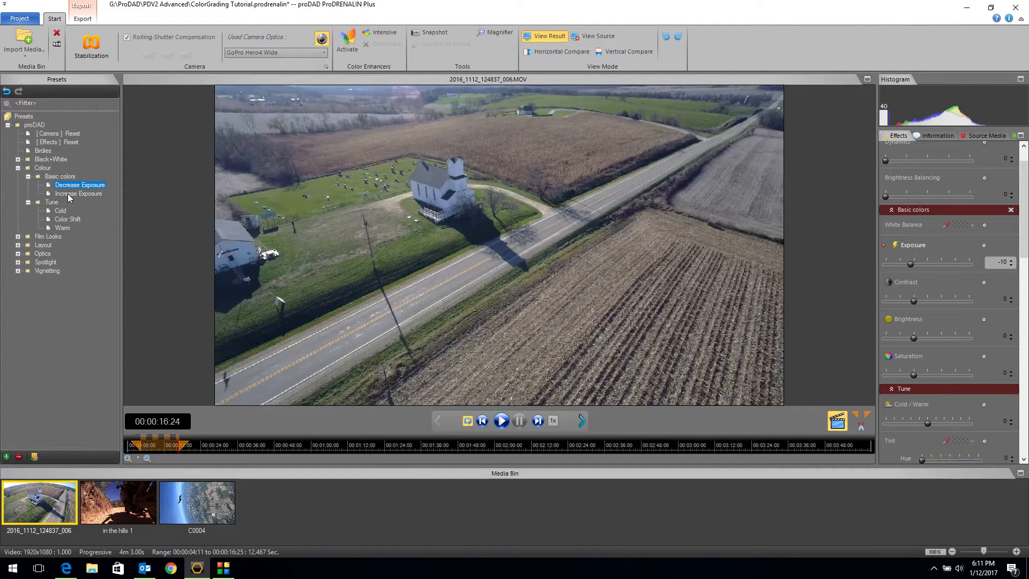
pyautogui.click(69, 194)
pyautogui.click(69, 194)
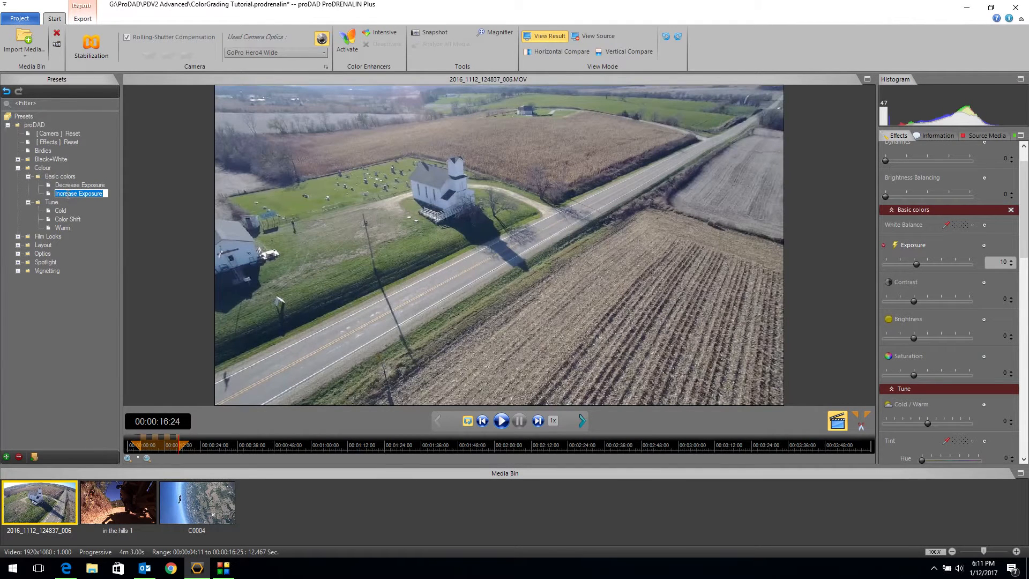
pyautogui.click(84, 215)
# Collapse the Colour effects and clear all of their adjustments from the clip.
pyautogui.scroll(2, 1008, 233)
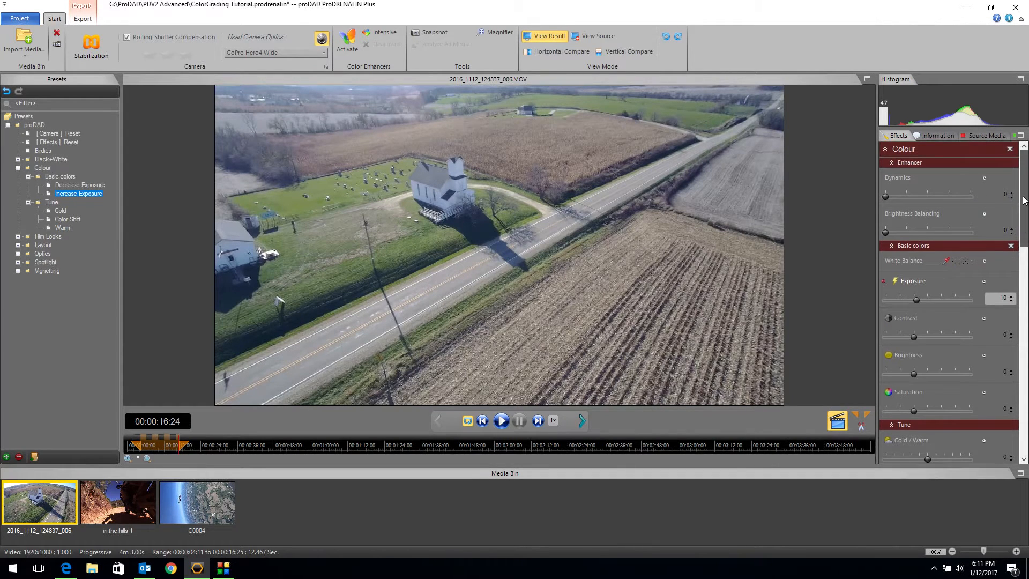
pyautogui.click(884, 150)
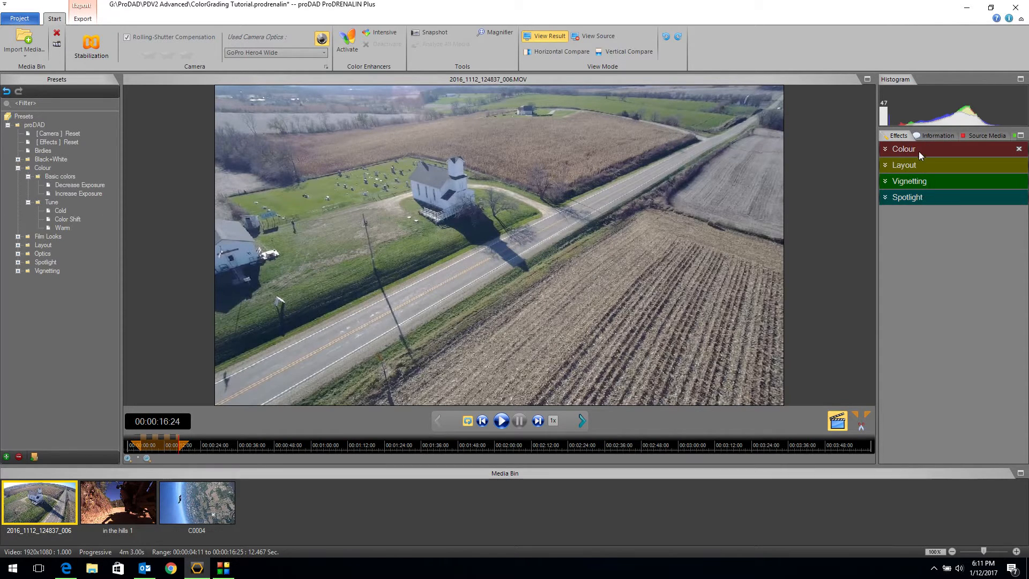
pyautogui.click(1019, 152)
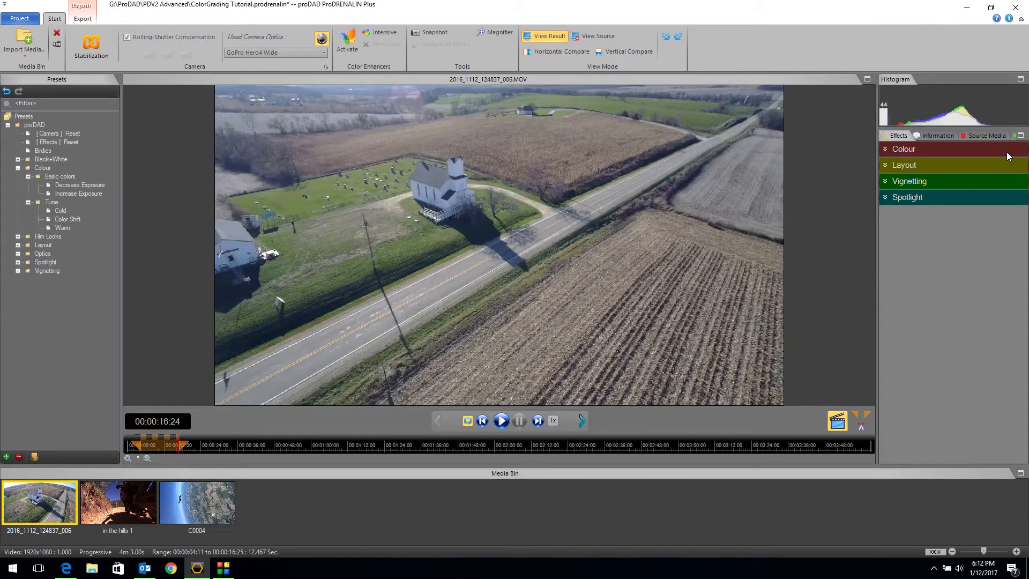
# Apply the Cold preset from the Tune group to the clip and replace it with Warm.
pyautogui.click(57, 142)
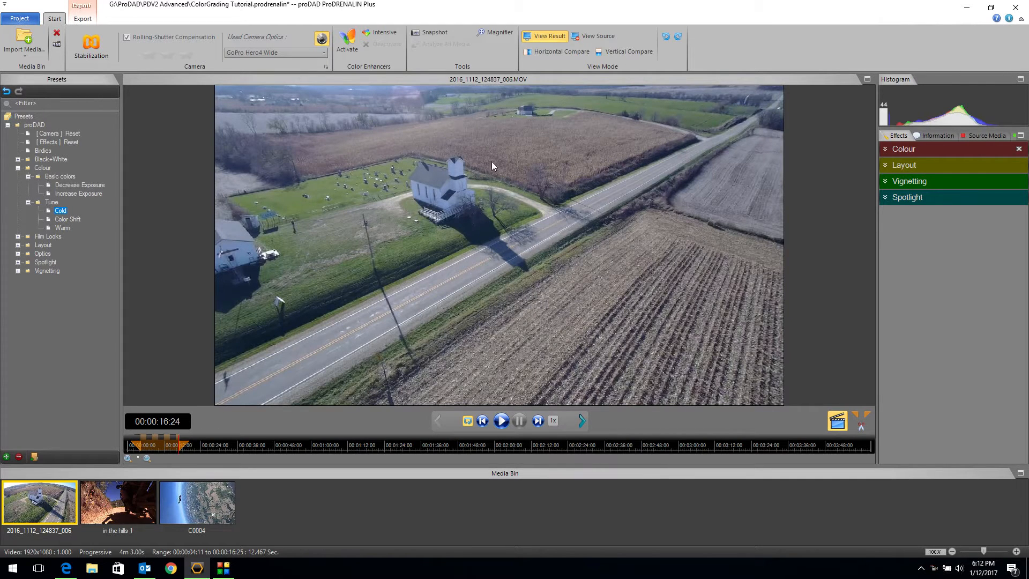
pyautogui.click(58, 227)
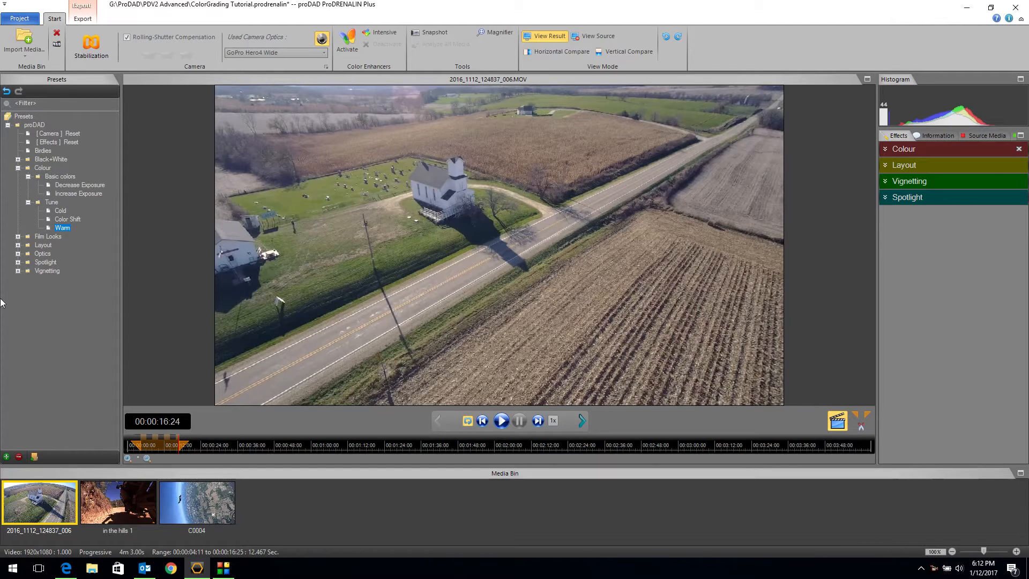
# Try the Color Shift preset from the Tune group with the Colour effects expanded, and reset the clip's effects.
pyautogui.click(48, 218)
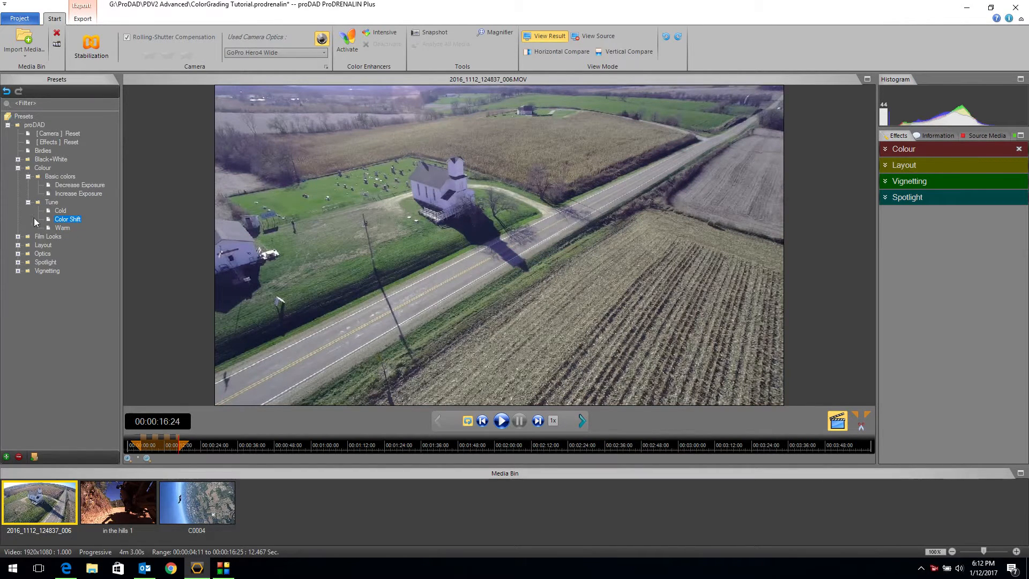
pyautogui.click(884, 150)
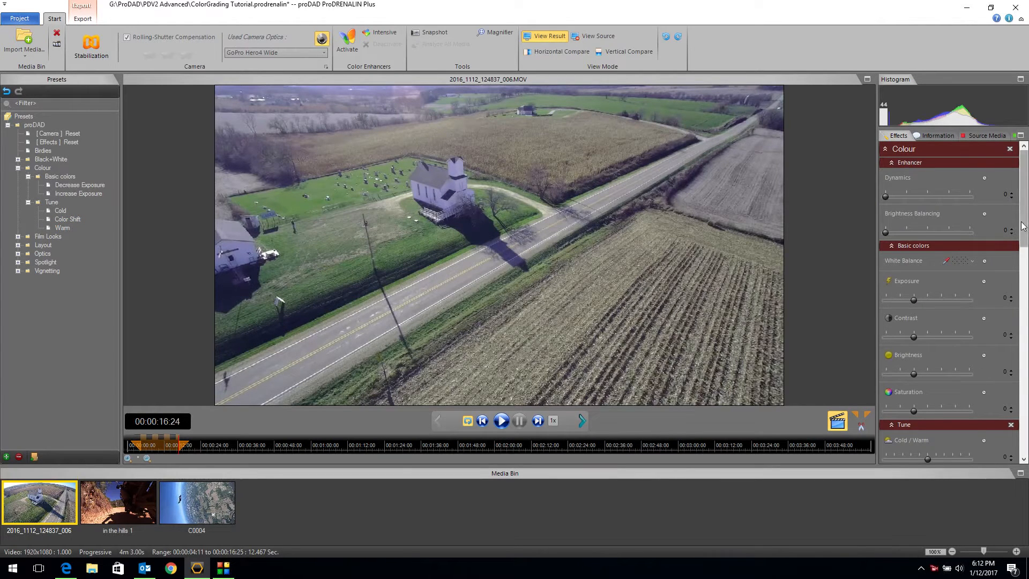
pyautogui.moveTo(1023, 226)
pyautogui.mouseDown()
pyautogui.moveTo(1024, 300)
pyautogui.moveTo(1024, 225)
pyautogui.mouseUp()
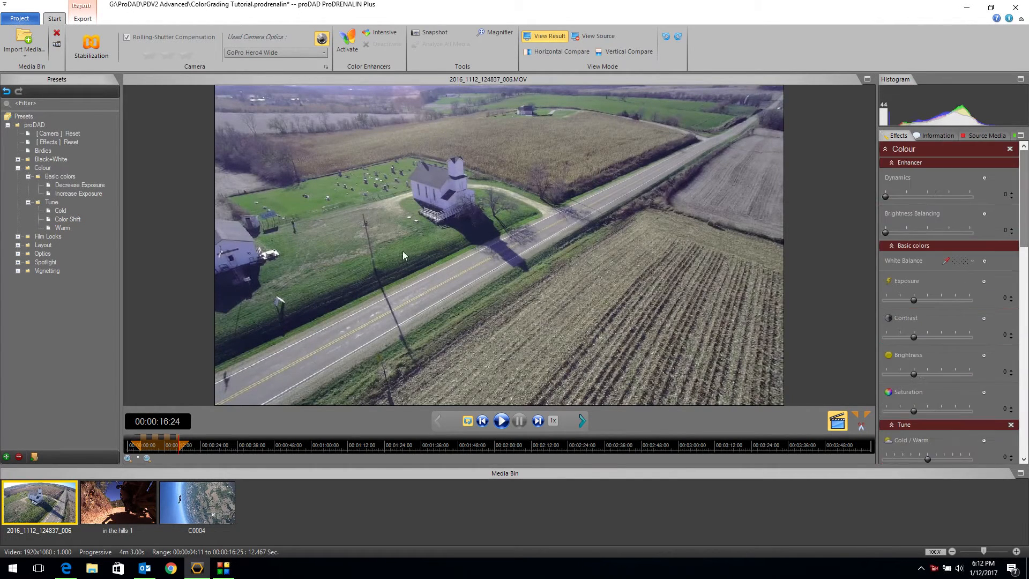
pyautogui.click(51, 143)
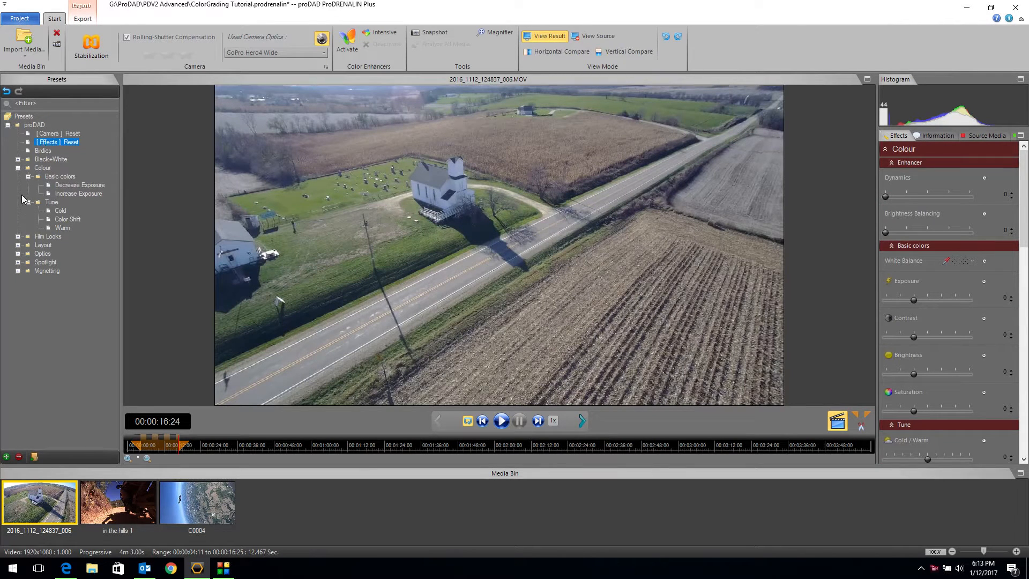
# Try the Autumn, Brose and Dut presets from the Film Looks group on the clip.
pyautogui.click(18, 168)
pyautogui.click(18, 176)
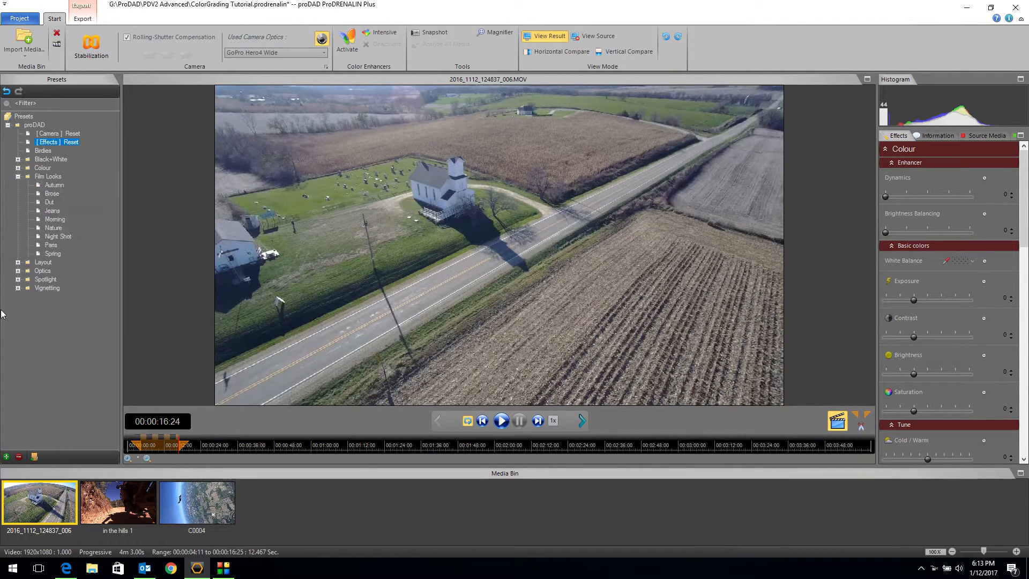
pyautogui.click(40, 185)
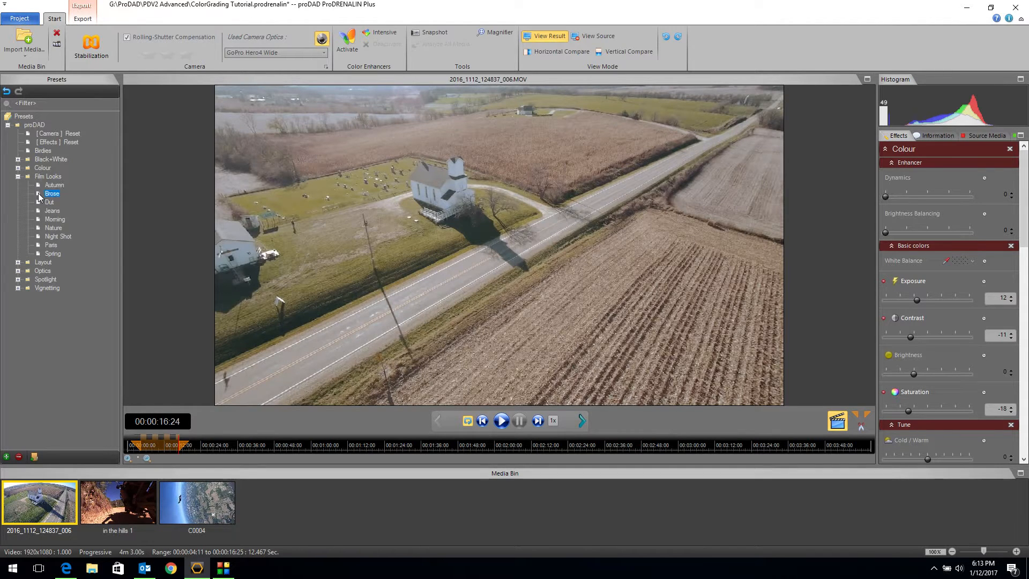
pyautogui.click(38, 194)
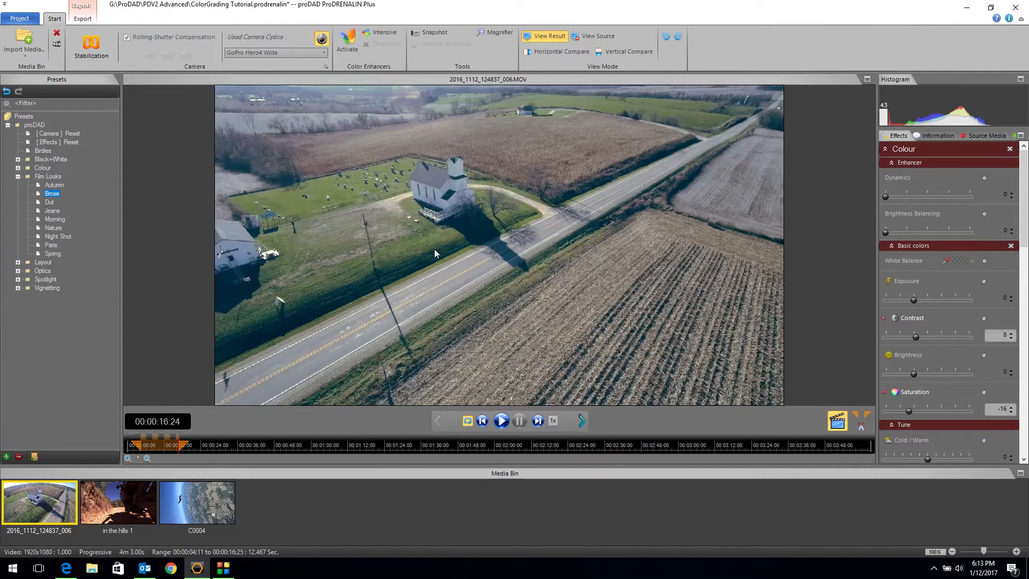
pyautogui.click(38, 202)
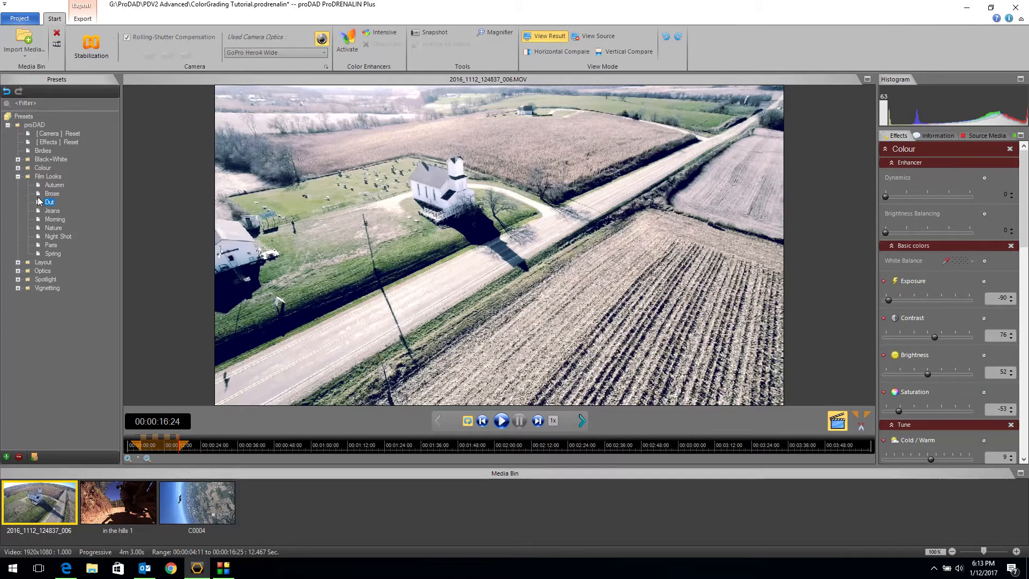
# Try the Jeans and Morning film looks, apply the Nature film look to the clip, and save the project.
pyautogui.click(37, 210)
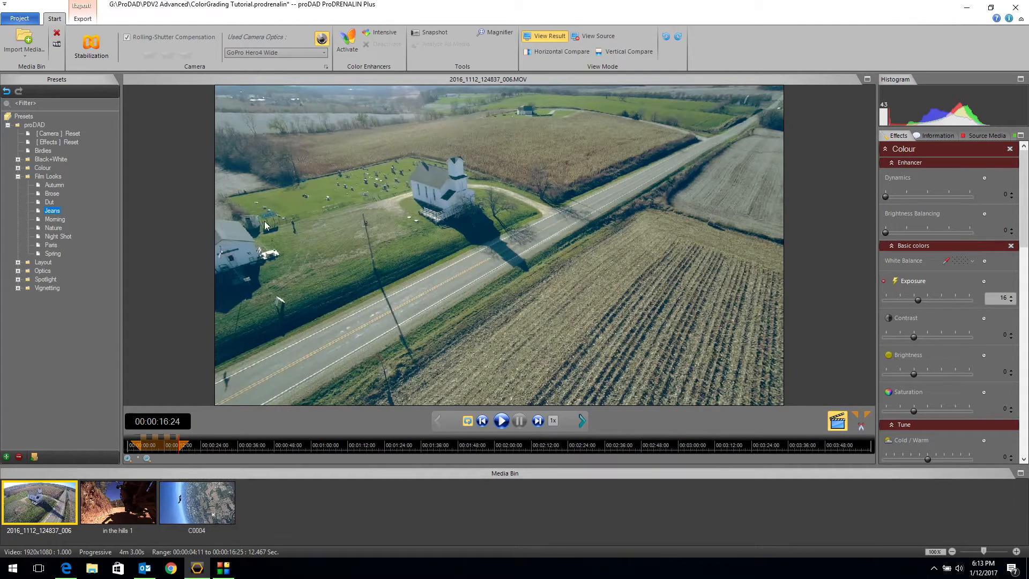
pyautogui.click(39, 219)
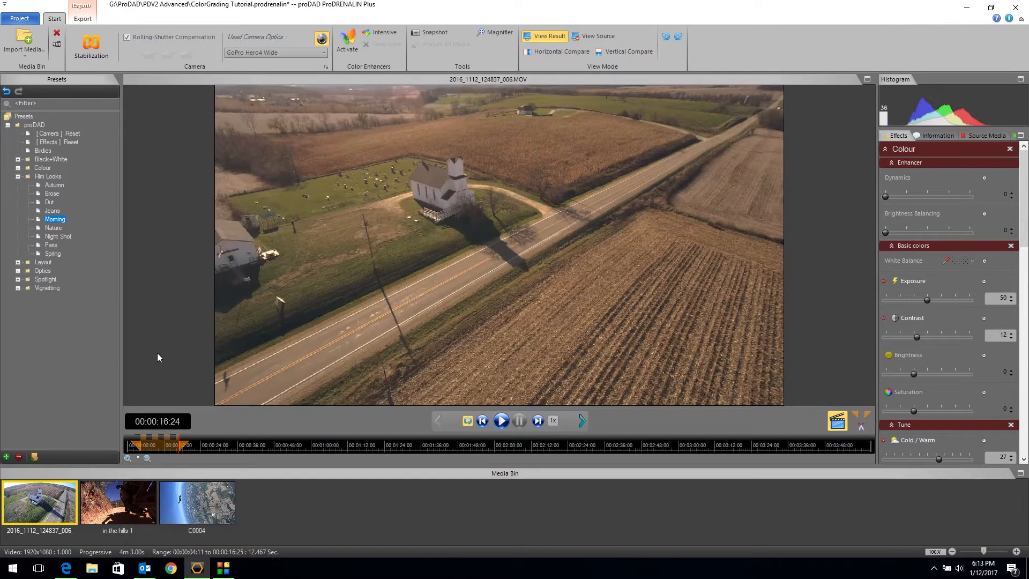
pyautogui.click(38, 228)
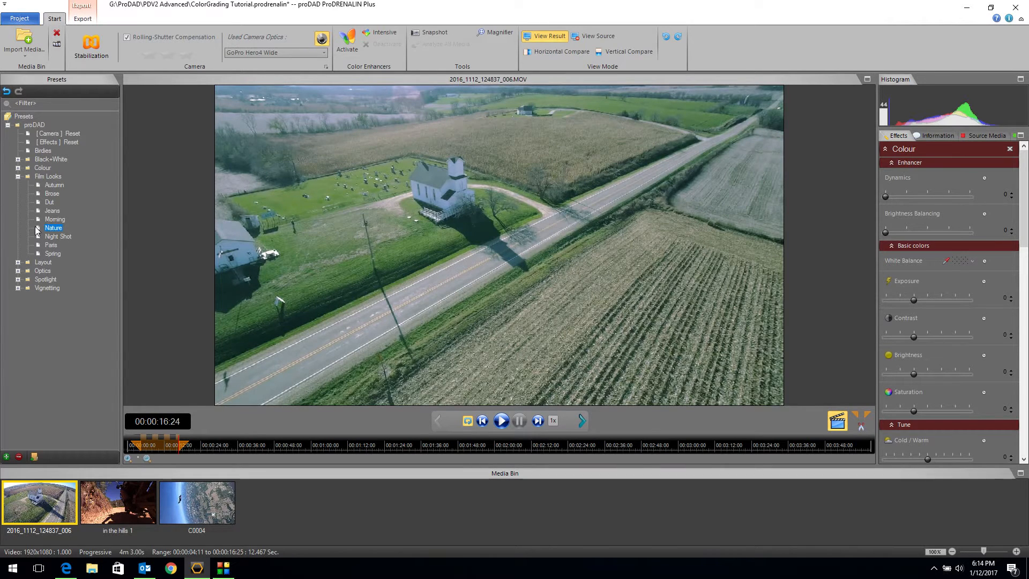
pyautogui.hotkey('ctrl', 's')
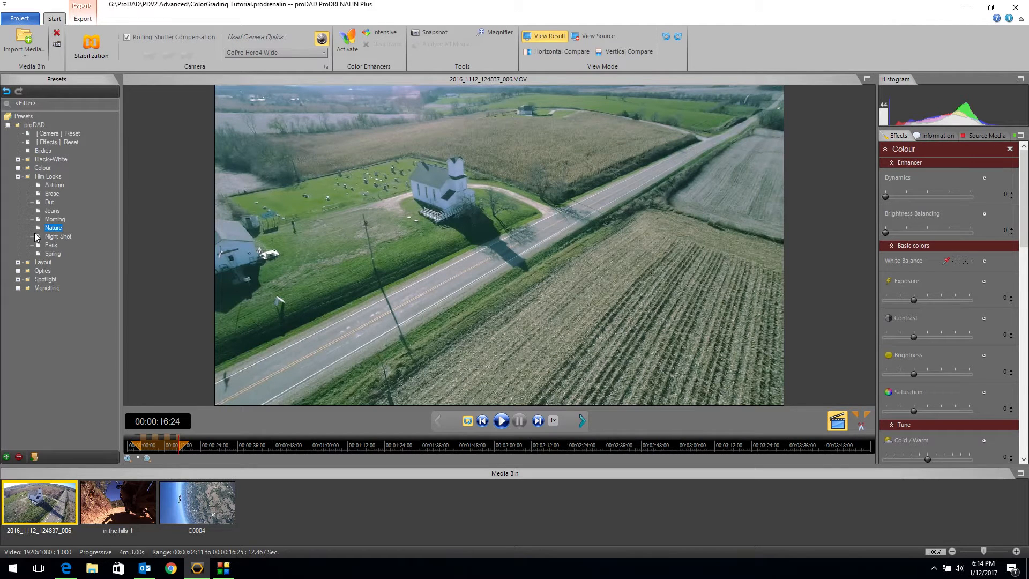
# Try the Night Shot, Paris and Spring presets from the Film Looks group on the clip.
pyautogui.click(39, 237)
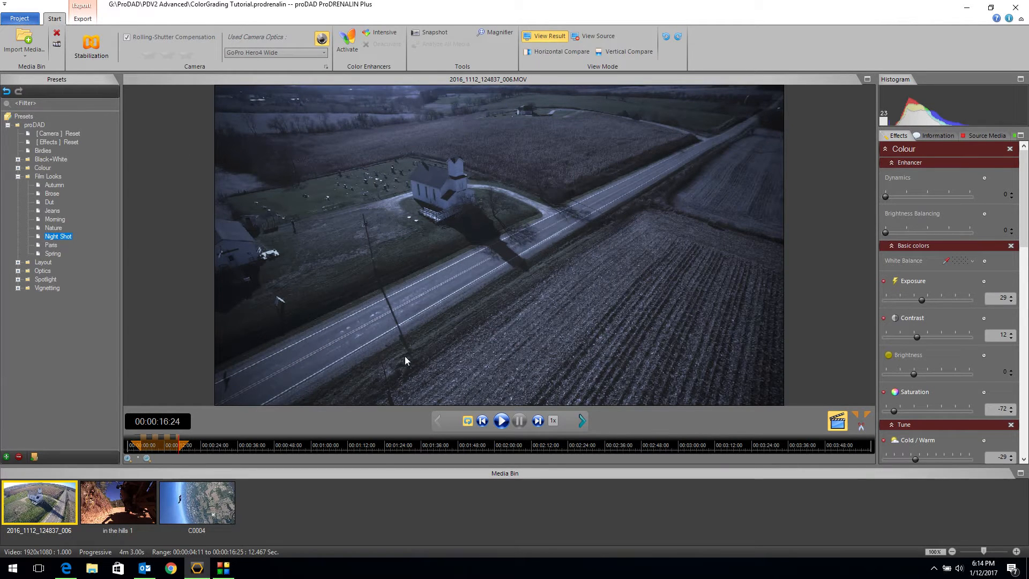
pyautogui.click(884, 149)
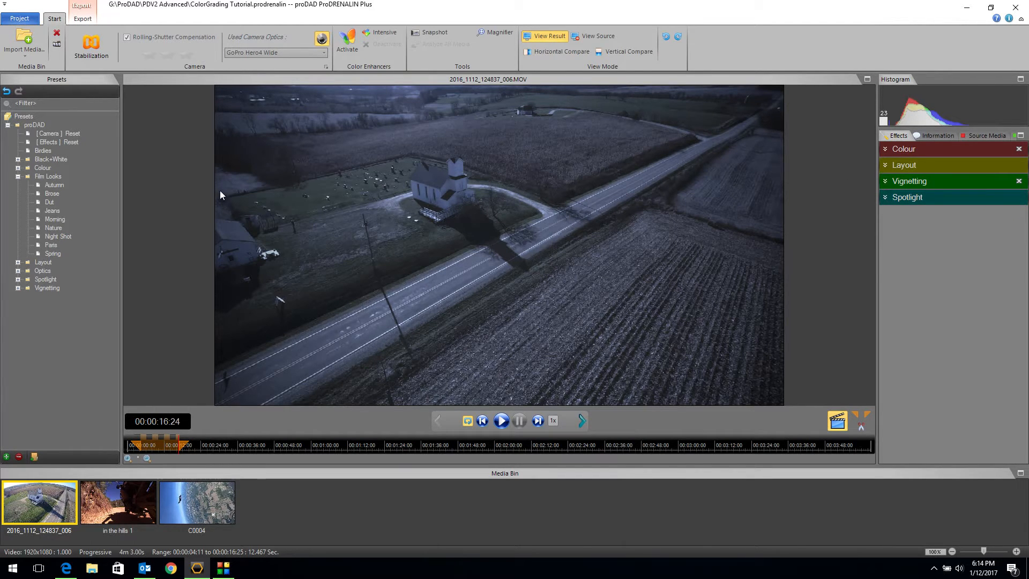
pyautogui.click(90, 223)
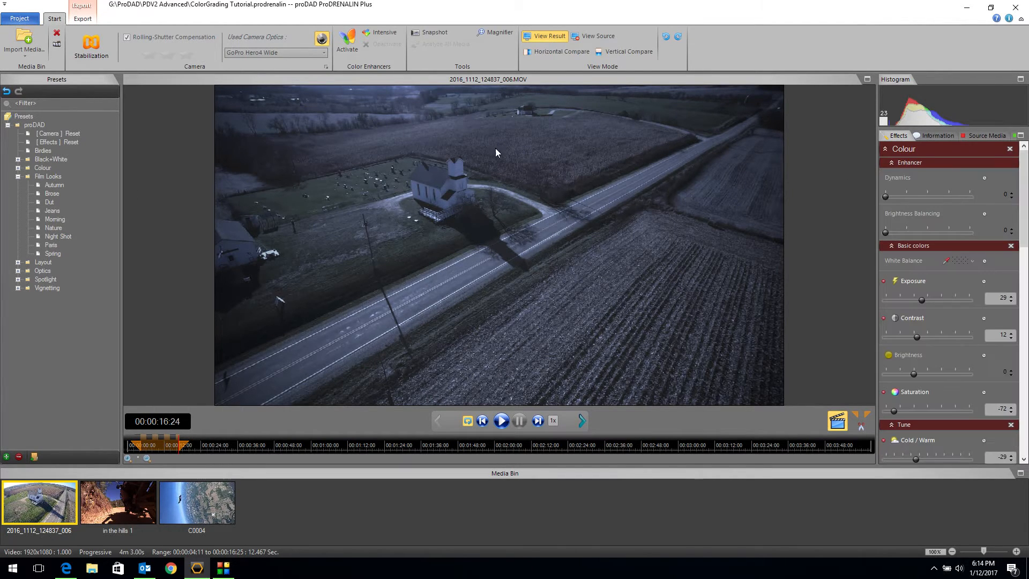
pyautogui.doubleClick(37, 245)
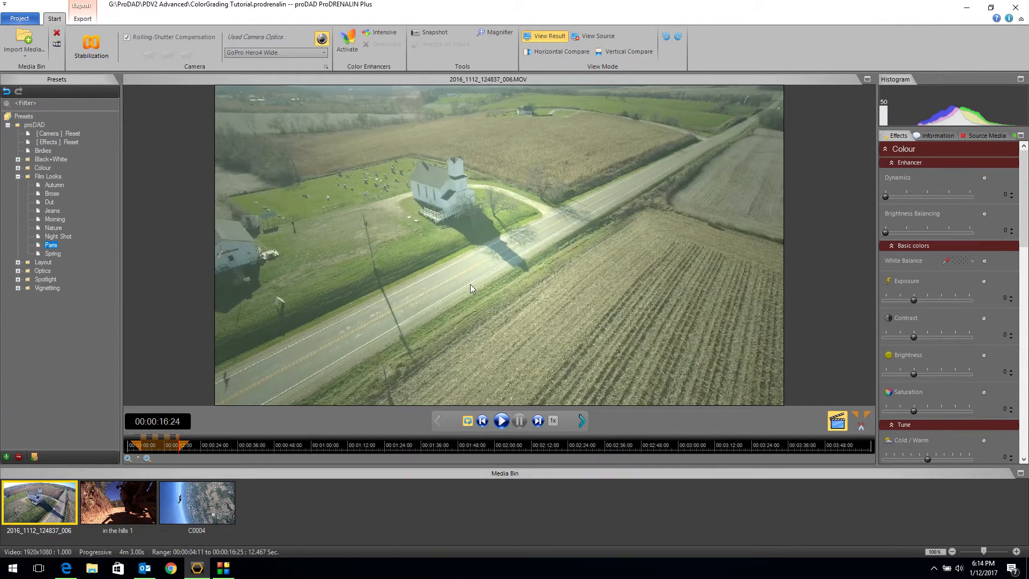
pyautogui.doubleClick(37, 253)
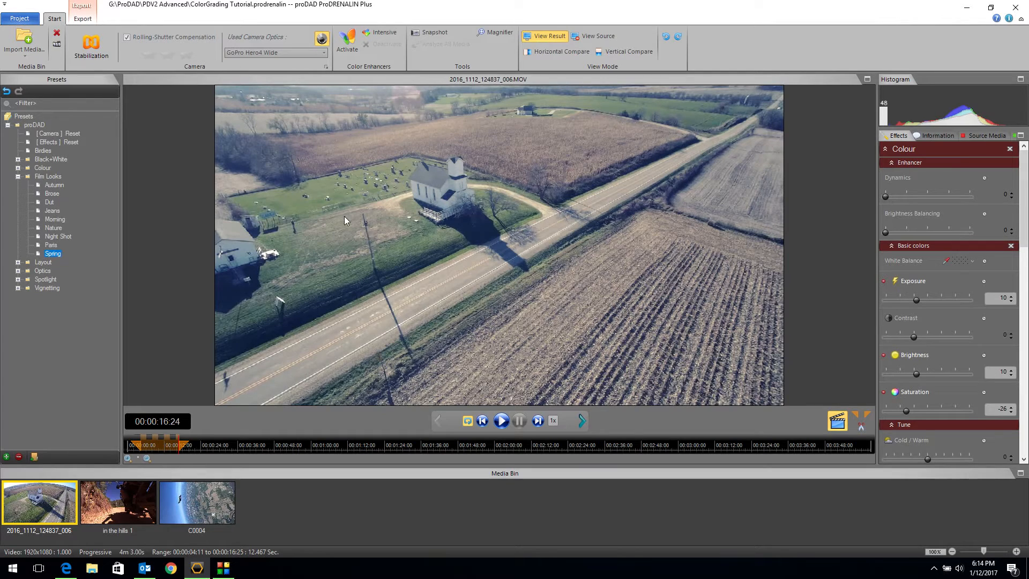
pyautogui.click(18, 176)
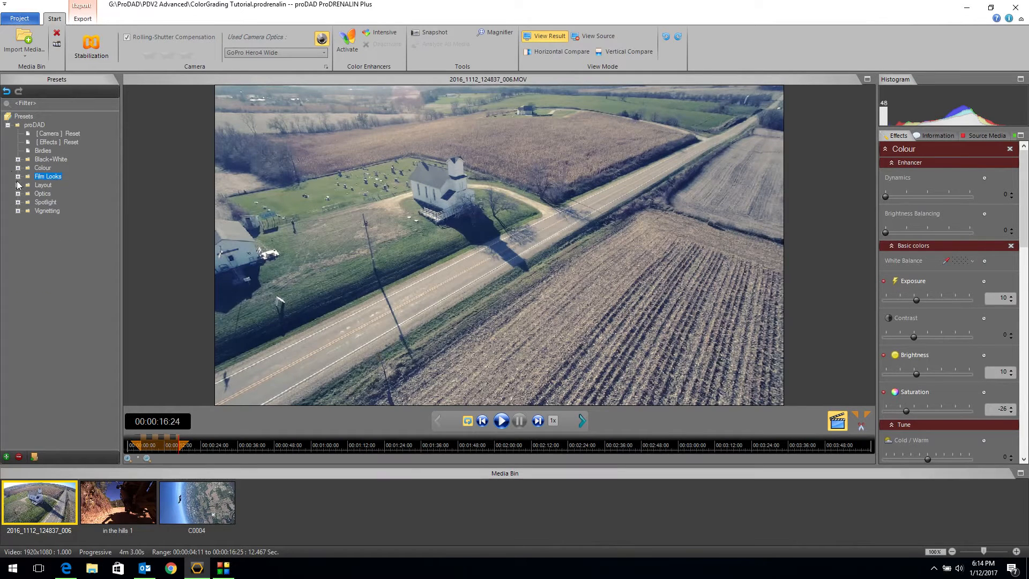
# Apply the 50% Layout preset and compare the clip with the camera optics correction disabled and re-enabled.
pyautogui.click(18, 184)
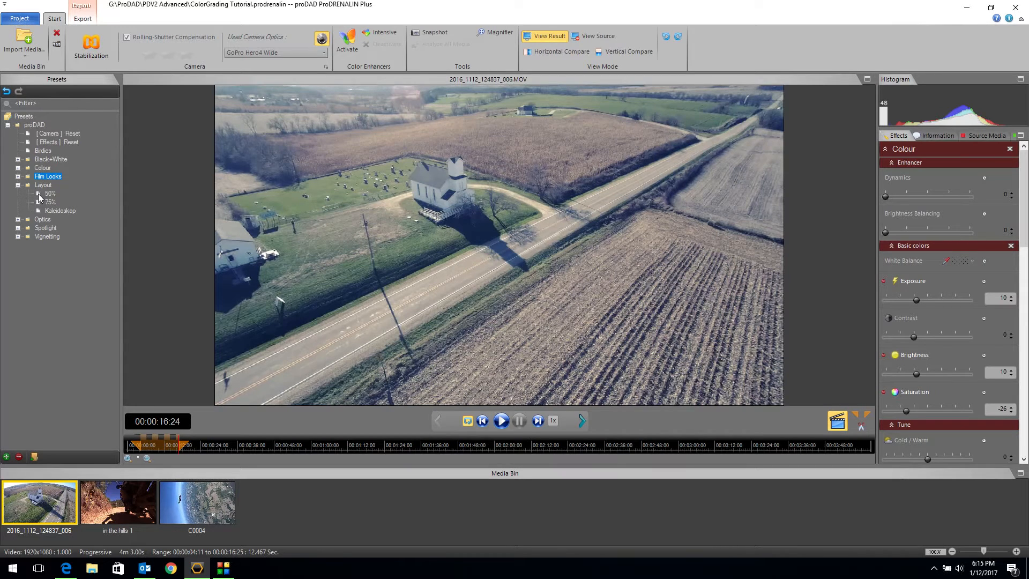
pyautogui.doubleClick(37, 194)
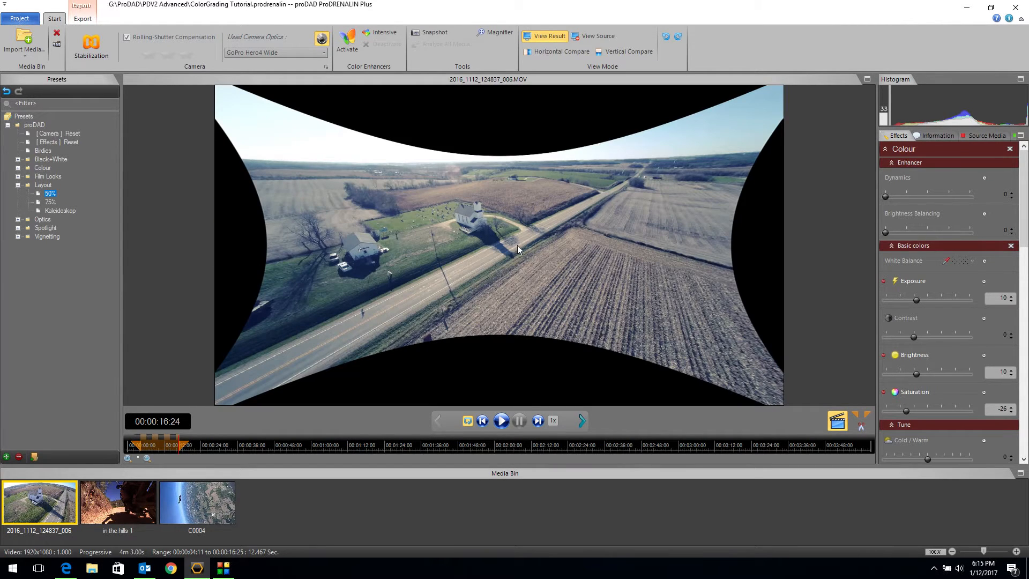
pyautogui.click(321, 41)
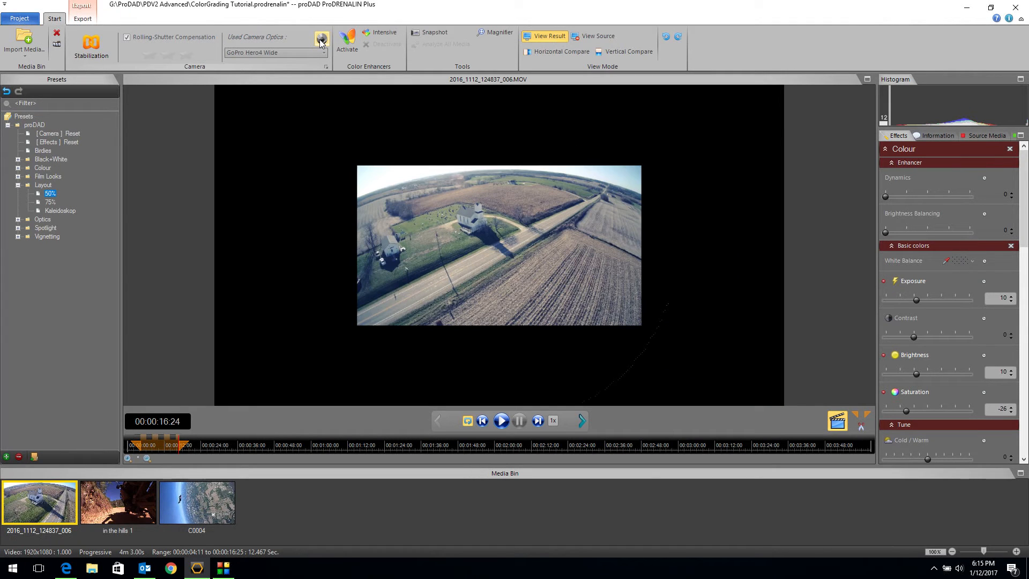
pyautogui.click(321, 40)
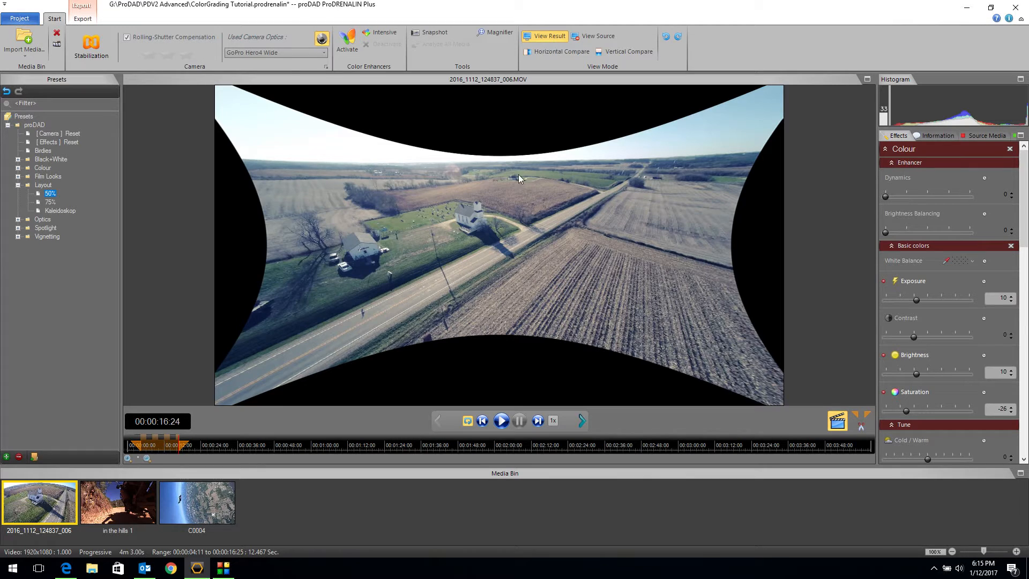
# Try the 75% and Kaleidoskop Layout presets, and reset the clip's effects and camera settings.
pyautogui.click(42, 203)
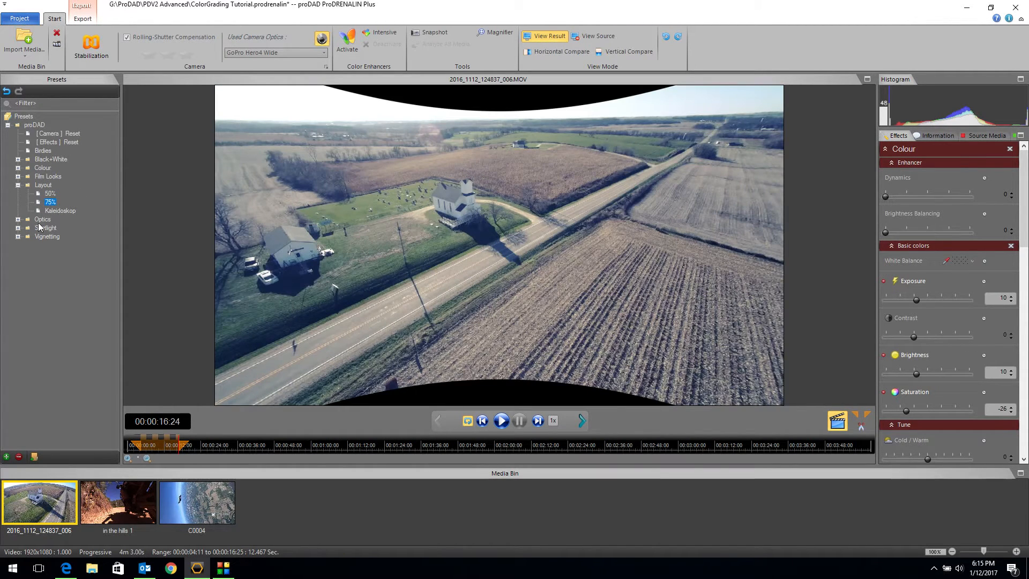
pyautogui.click(39, 213)
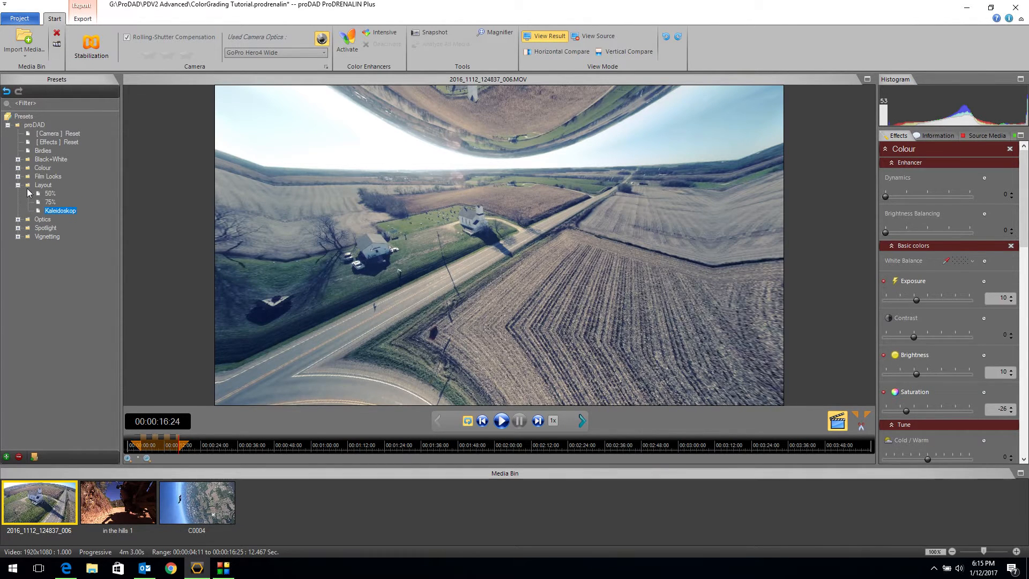
pyautogui.click(58, 142)
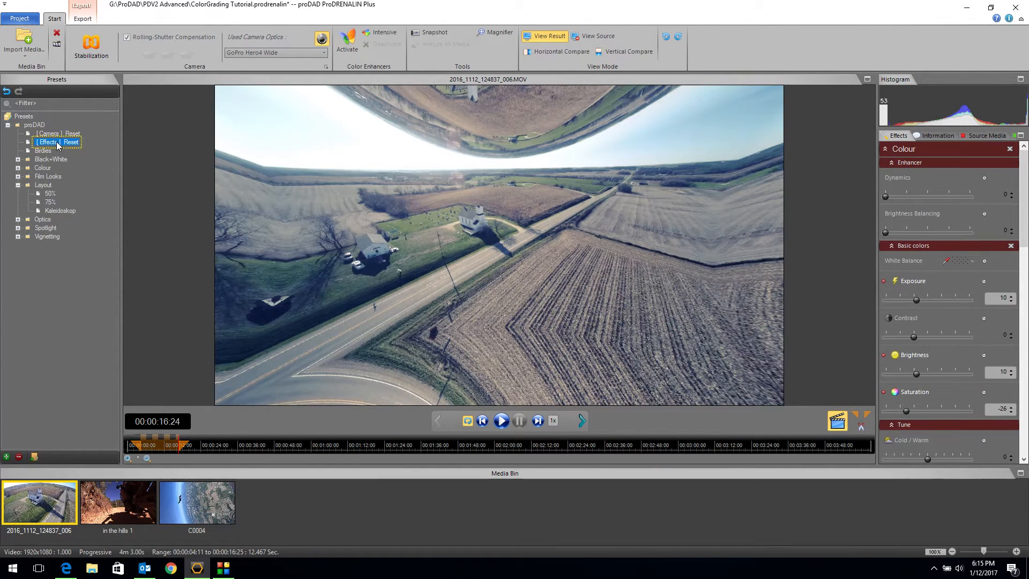
pyautogui.click(18, 184)
pyautogui.press('Up')
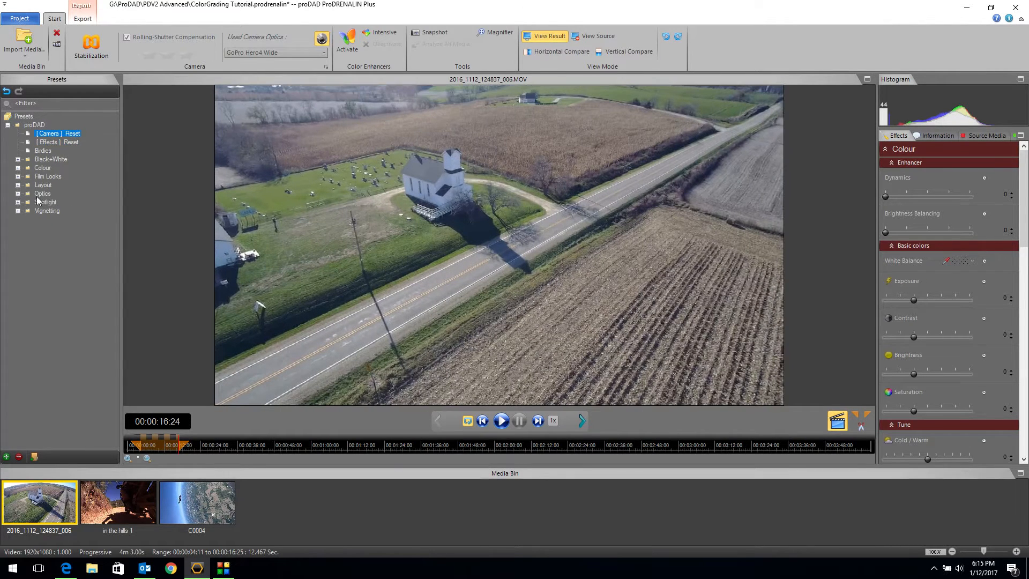
# Apply the Afternoon-Sun Spotlight preset and set its spot size to 218 and diffusion to 95.
pyautogui.click(18, 193)
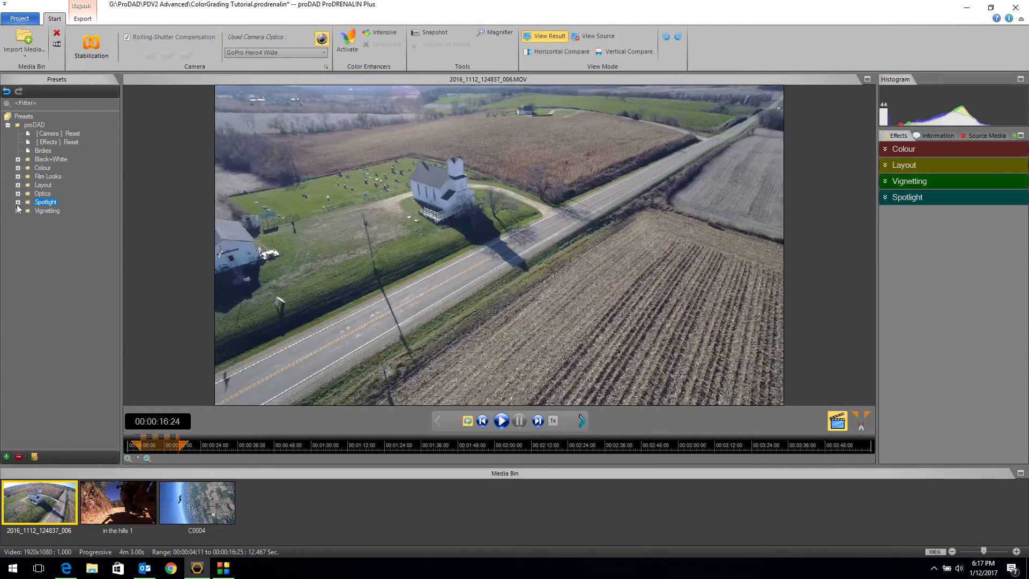
pyautogui.click(18, 202)
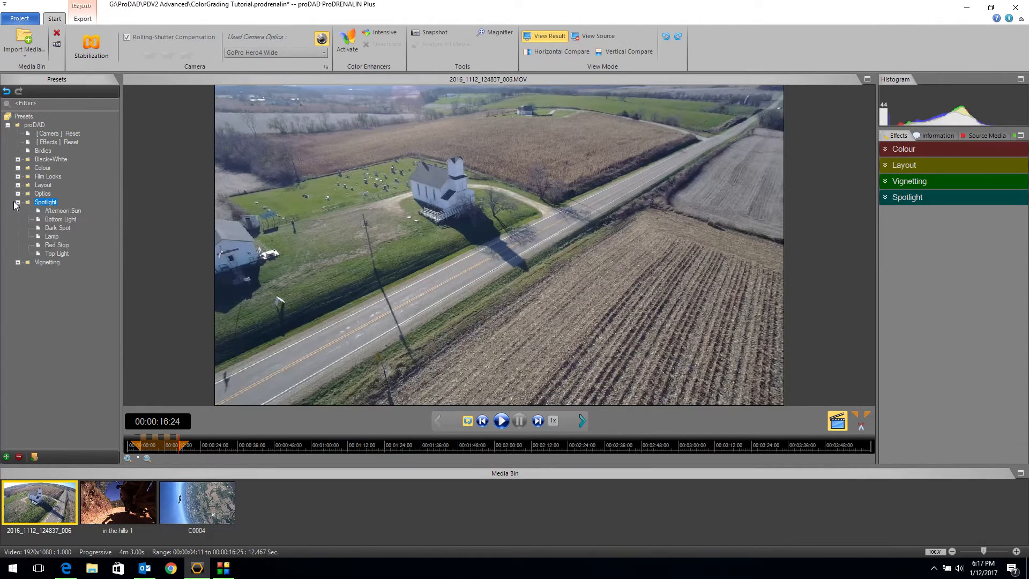
pyautogui.click(47, 215)
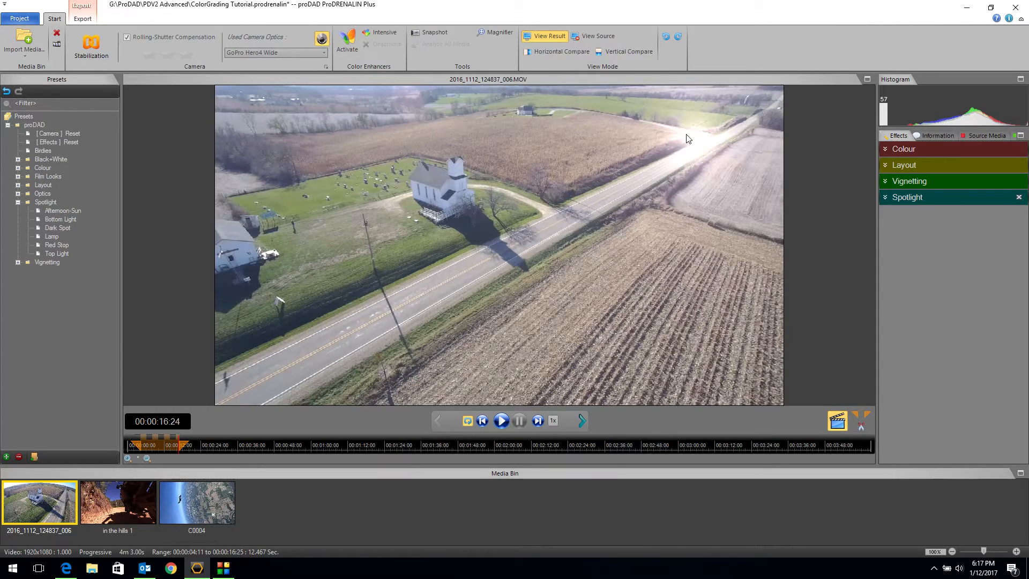
pyautogui.click(885, 196)
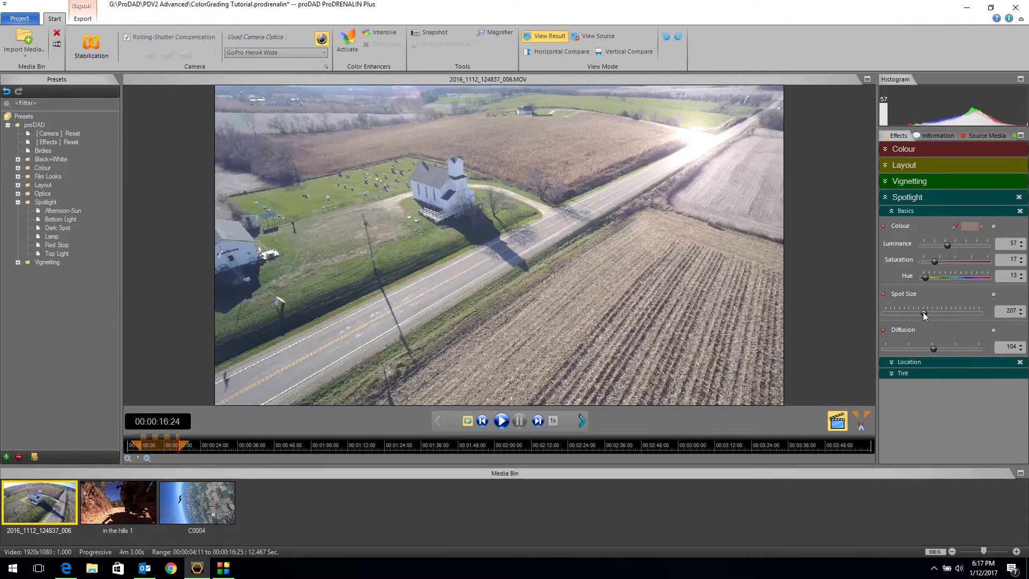
pyautogui.moveTo(923, 312); pyautogui.dragTo(930, 348)
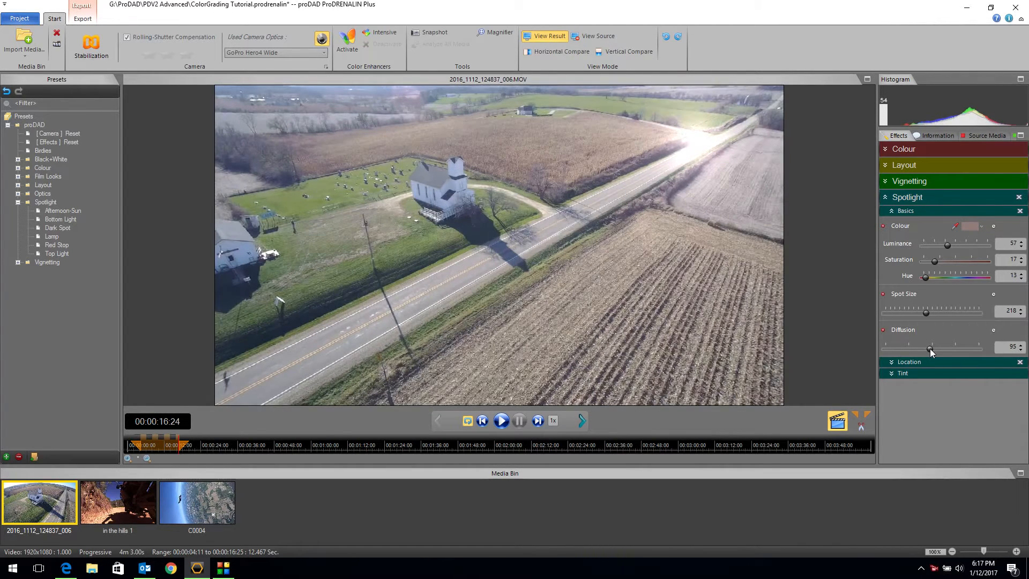
# Try the Bottom Light and Dark Spot presets from the Spotlight group on the clip.
pyautogui.click(41, 218)
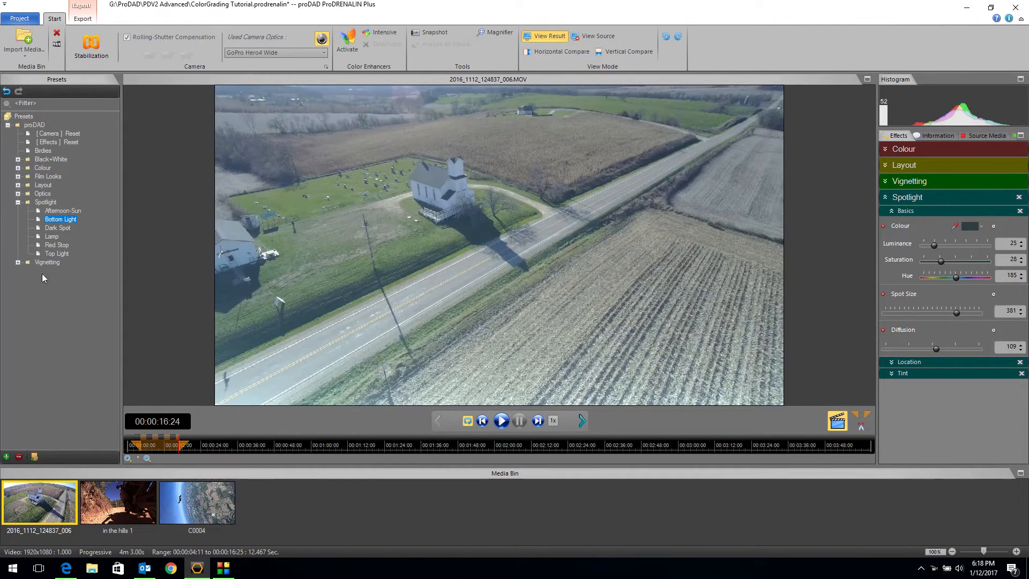
pyautogui.click(48, 228)
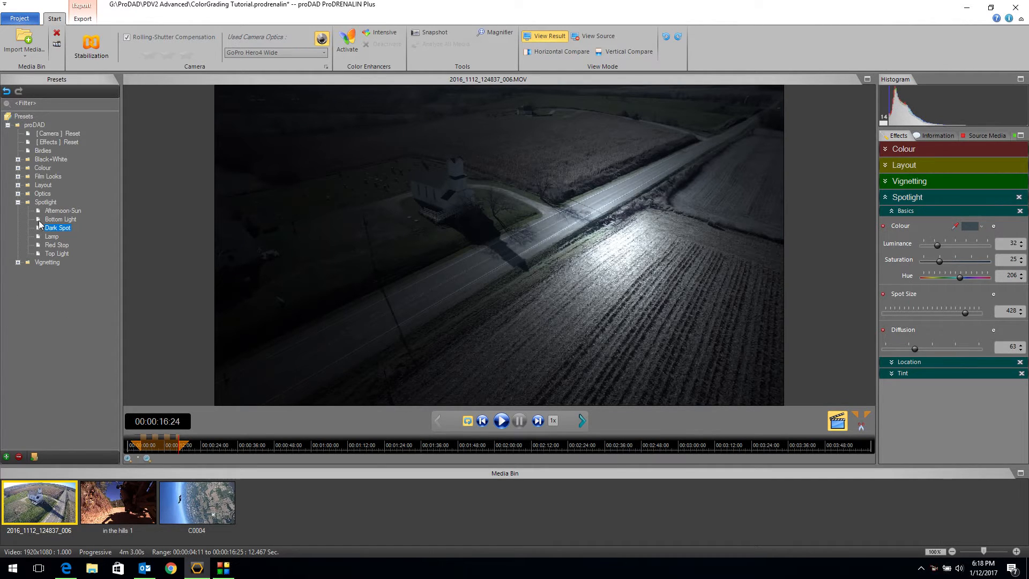
# Try the Lamp Spotlight preset with its center at X -17 and Y -33, spot size 500 and diffusion 47.
pyautogui.doubleClick(39, 239)
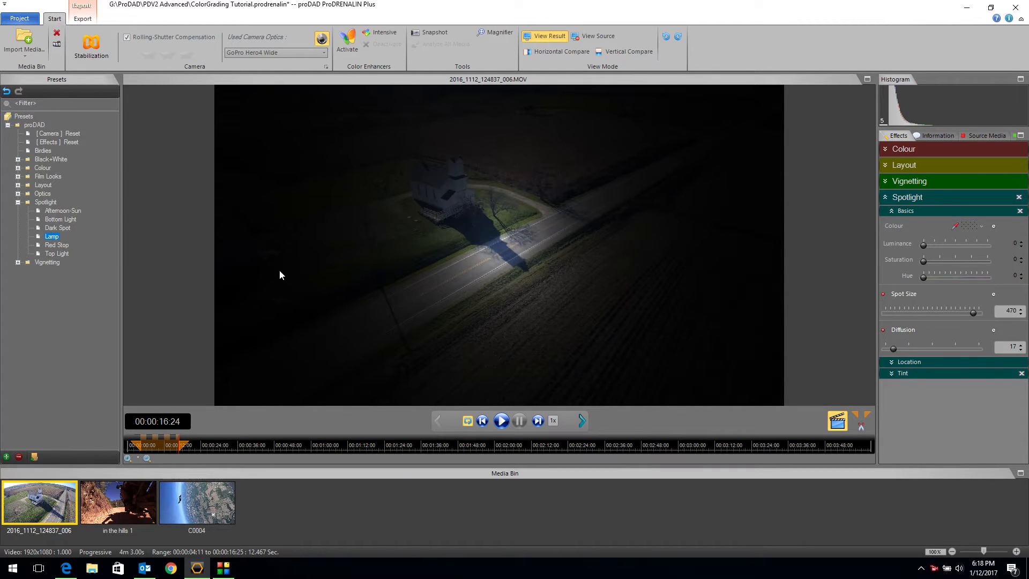
pyautogui.click(891, 361)
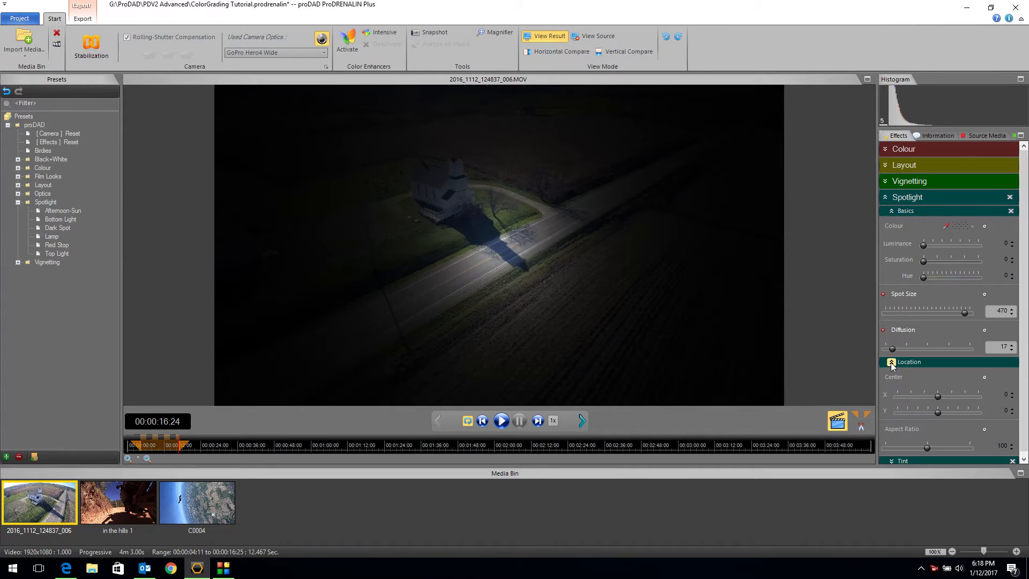
pyautogui.moveTo(937, 397); pyautogui.dragTo(931, 414)
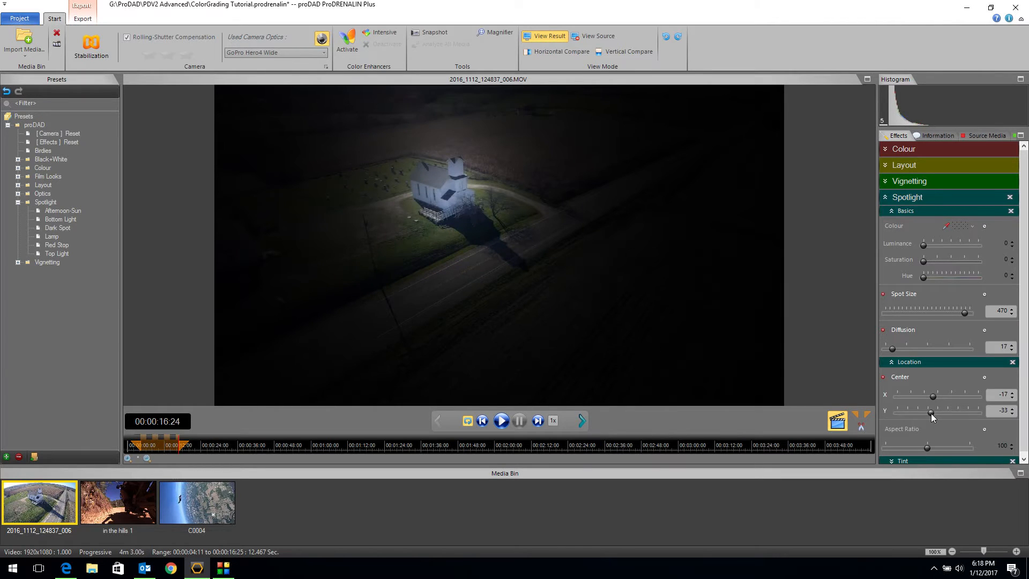
pyautogui.moveTo(965, 310); pyautogui.dragTo(976, 310)
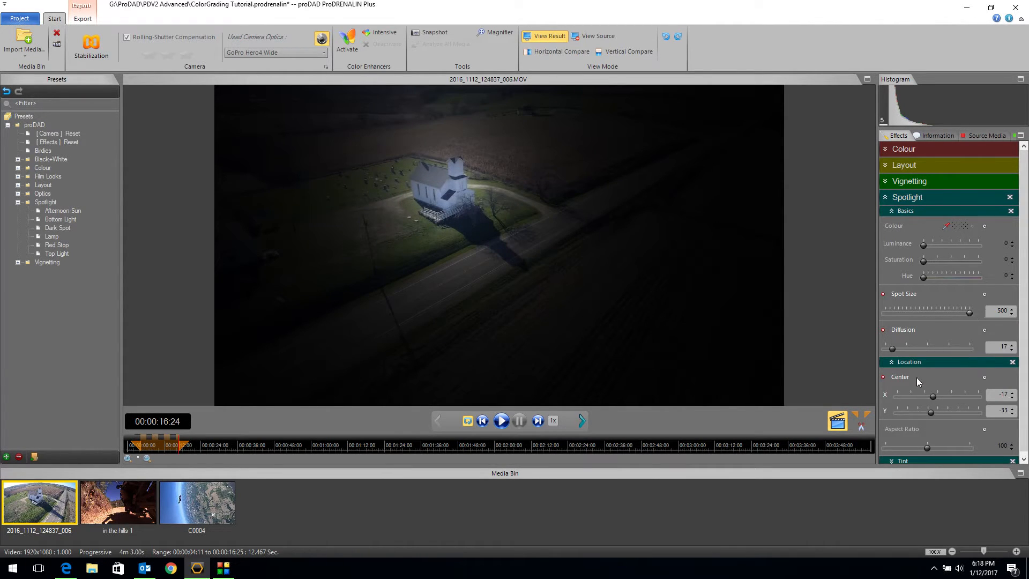
pyautogui.moveTo(896, 348); pyautogui.dragTo(905, 346)
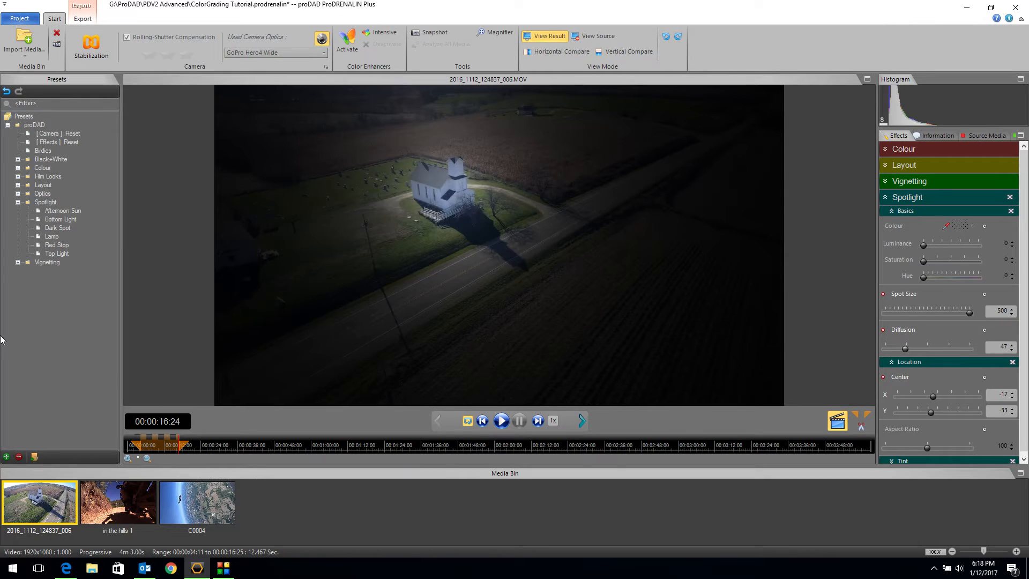
# Try the Red Stop and Top Light Spotlight presets, and reset the clip's effects.
pyautogui.click(39, 246)
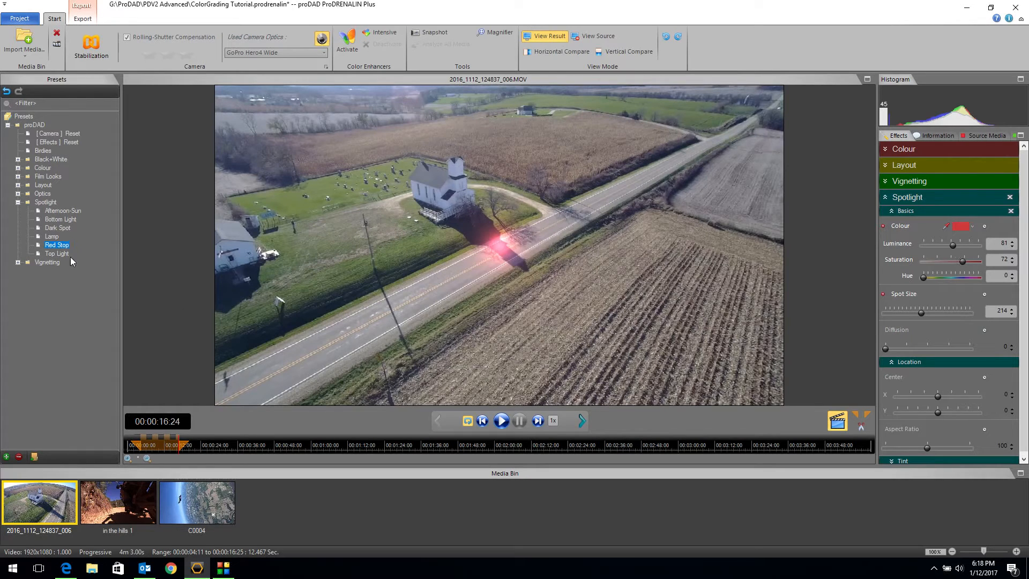
pyautogui.click(50, 254)
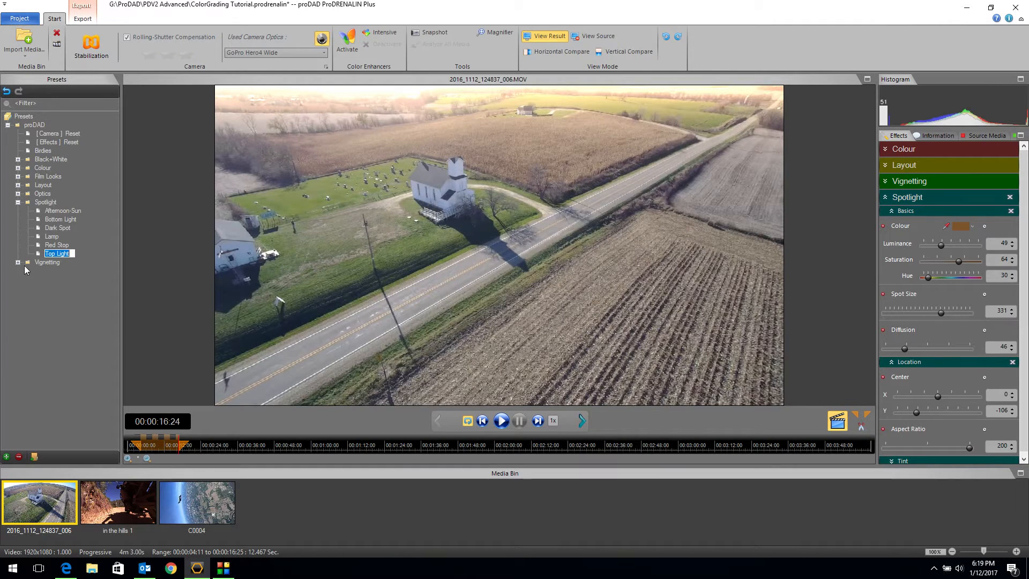
pyautogui.click(18, 203)
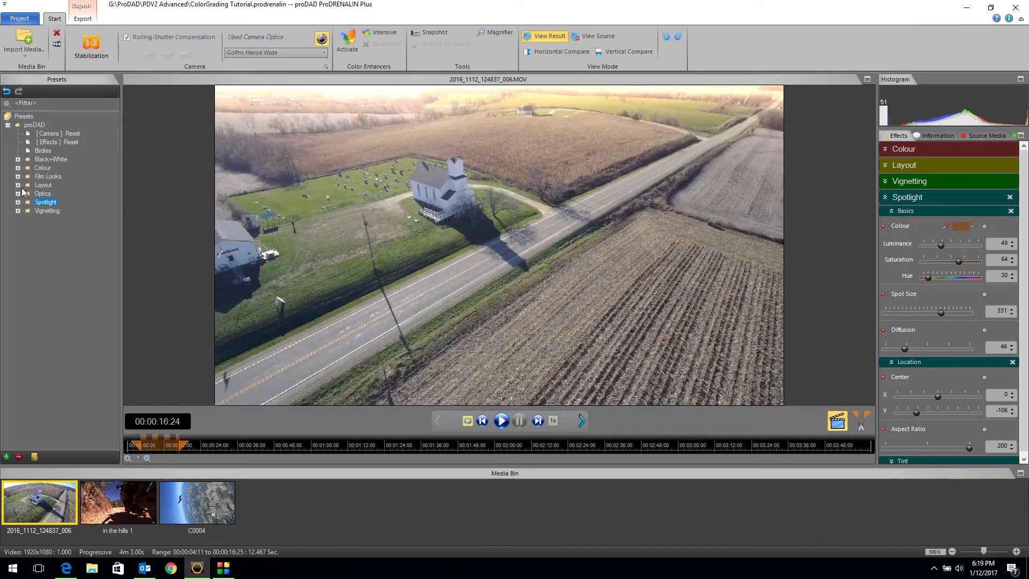
pyautogui.click(42, 144)
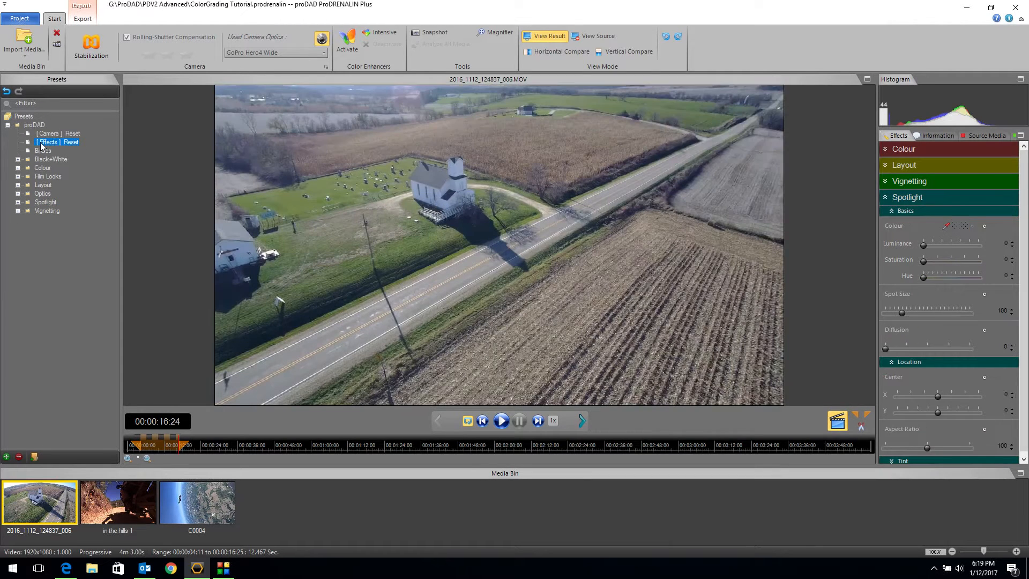
# Try the Oval Vignetting preset with its aspect ratio set to 136.
pyautogui.click(18, 211)
pyautogui.doubleClick(38, 228)
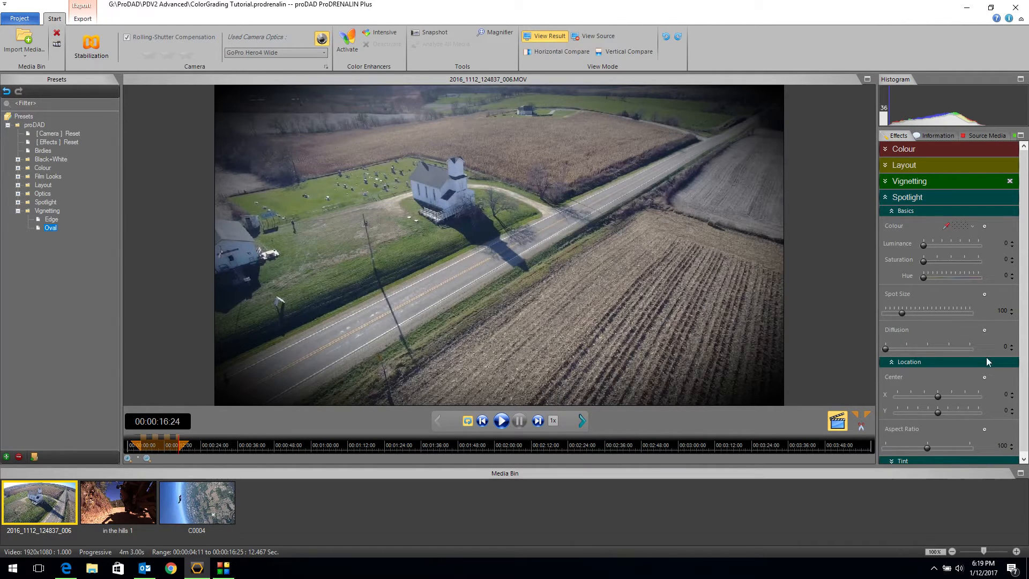
pyautogui.click(884, 194)
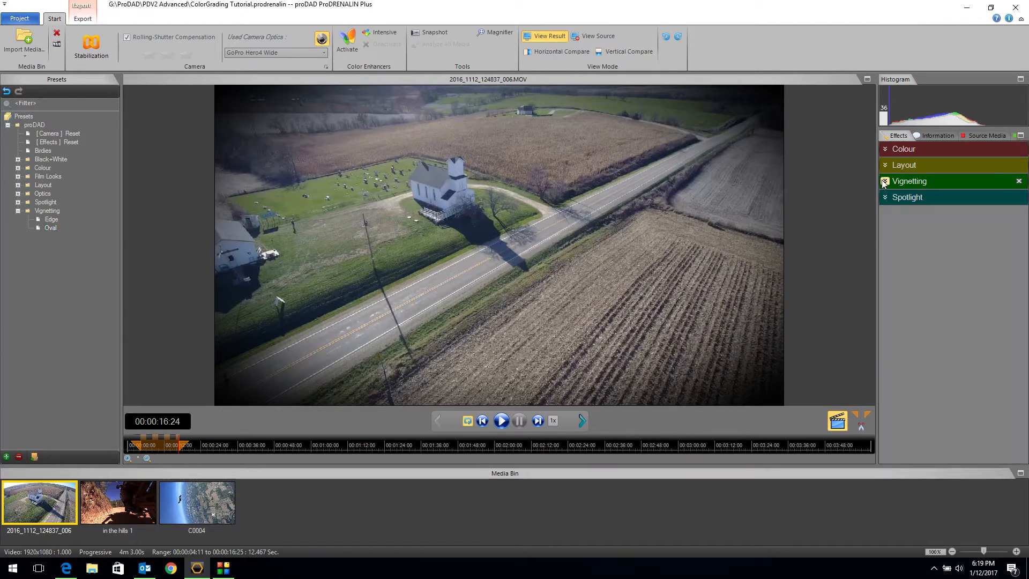
pyautogui.click(885, 181)
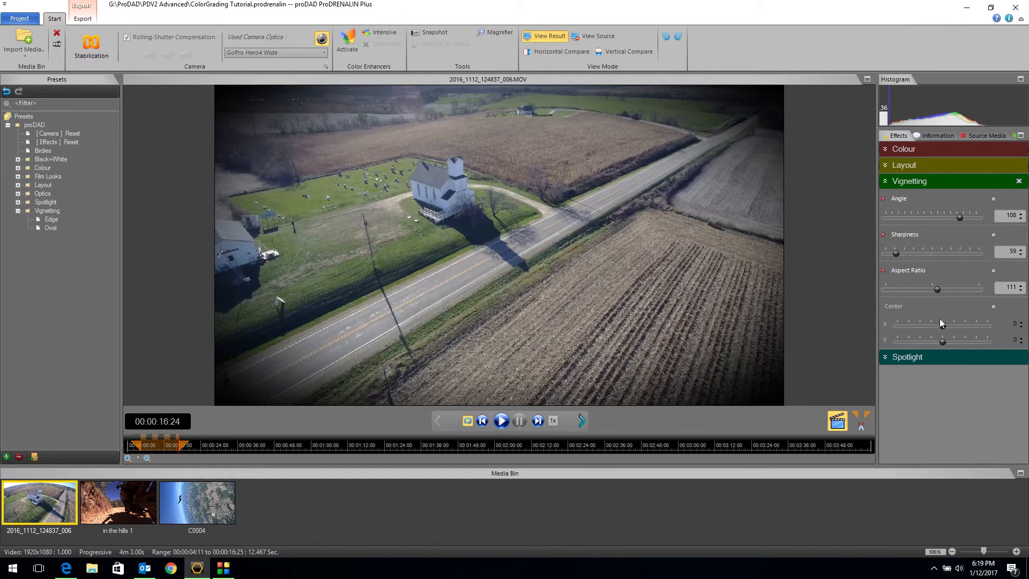
pyautogui.moveTo(935, 290)
pyautogui.mouseDown()
pyautogui.moveTo(926, 289)
pyautogui.moveTo(981, 280)
pyautogui.moveTo(949, 285)
pyautogui.mouseUp()
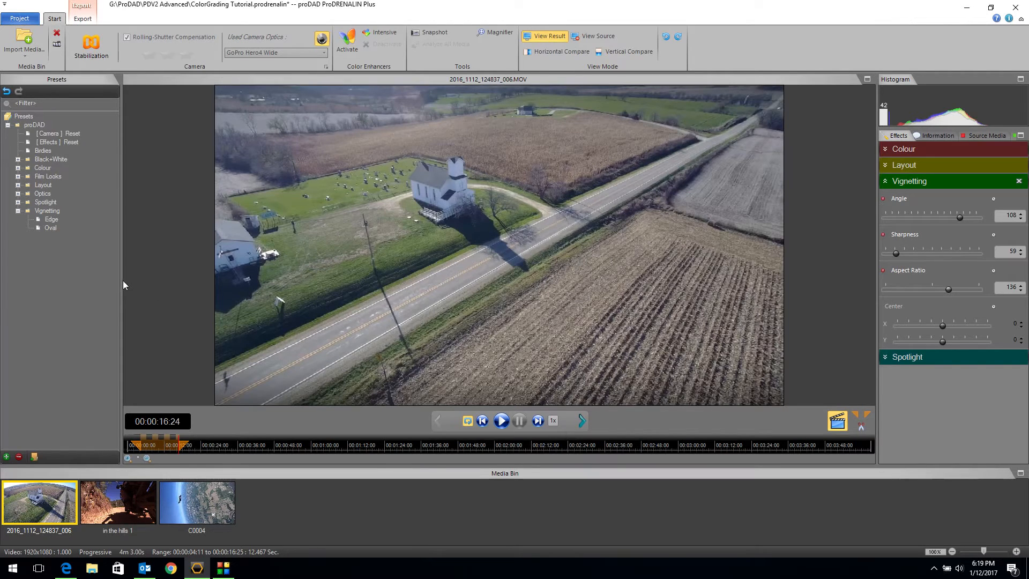
# Try the Edge Vignetting preset, and switch the clip back to the Oval preset.
pyautogui.moveTo(57, 230); pyautogui.dragTo(38, 219)
pyautogui.doubleClick(37, 219)
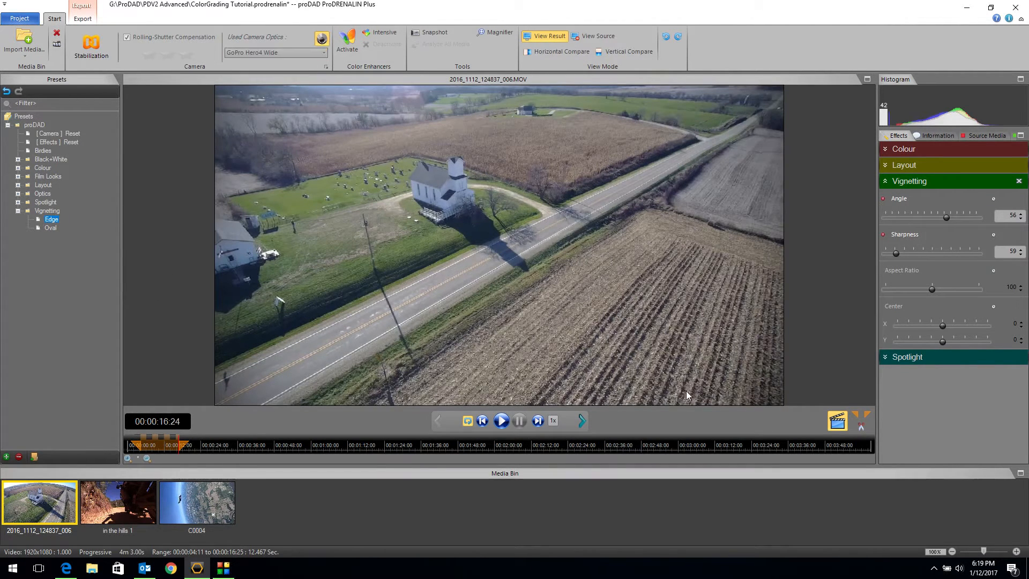
pyautogui.doubleClick(41, 229)
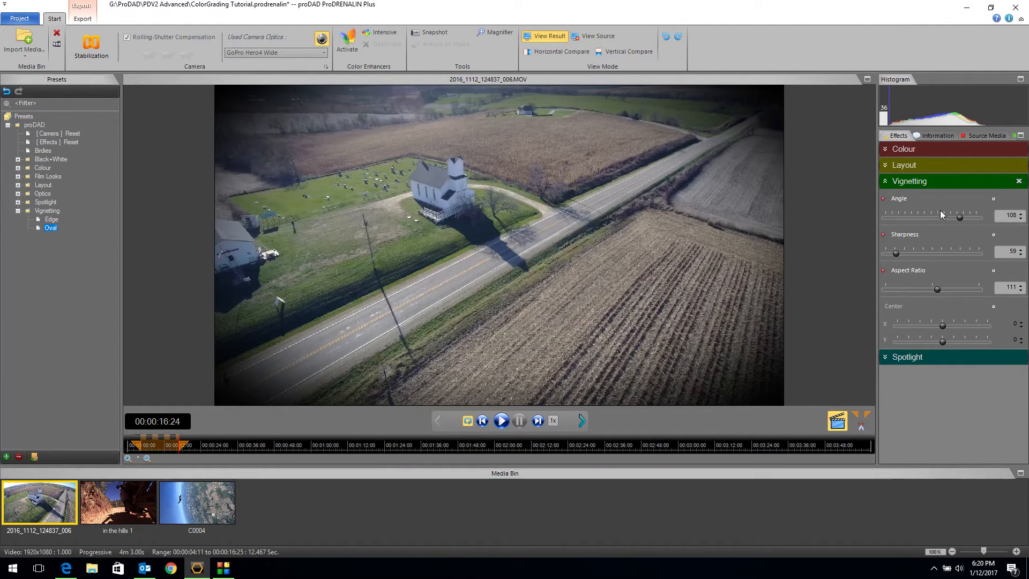
# Collapse the Vignetting settings, expand the Colour settings, and reset the clip's effects.
pyautogui.click(884, 181)
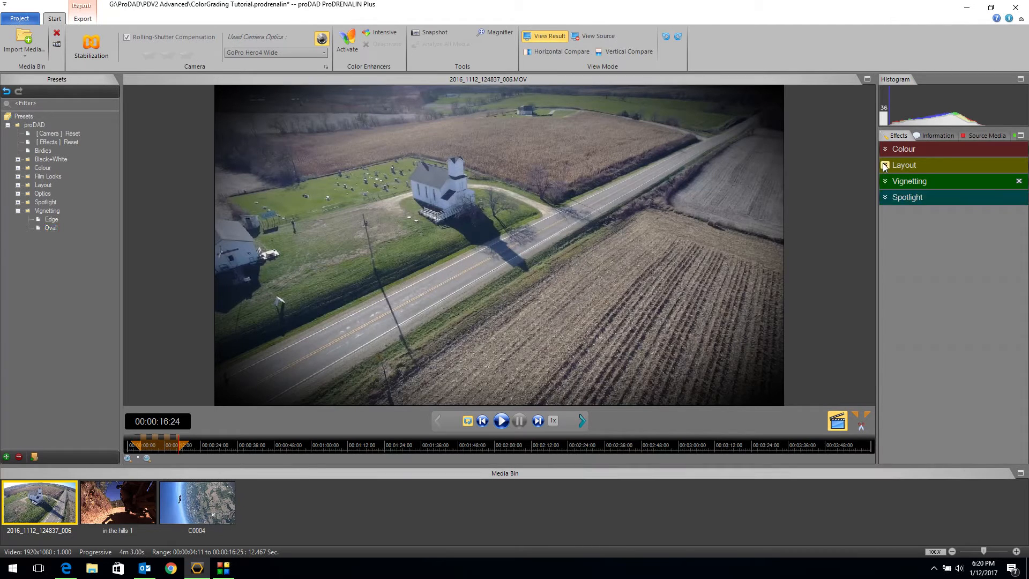
pyautogui.click(885, 149)
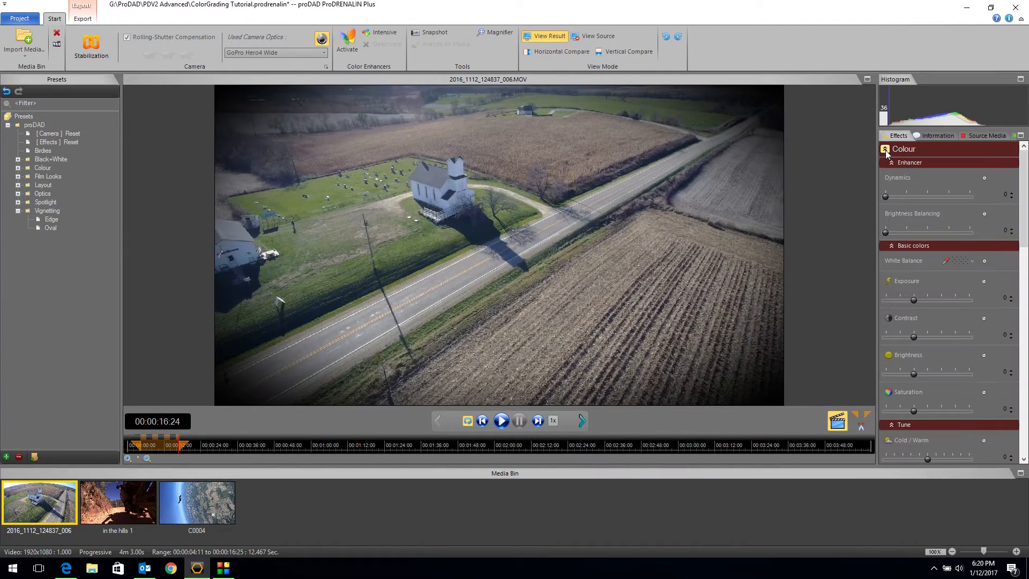
pyautogui.moveTo(1023, 198)
pyautogui.mouseDown()
pyautogui.moveTo(1026, 302)
pyautogui.moveTo(1024, 198)
pyautogui.mouseUp()
pyautogui.doubleClick(55, 142)
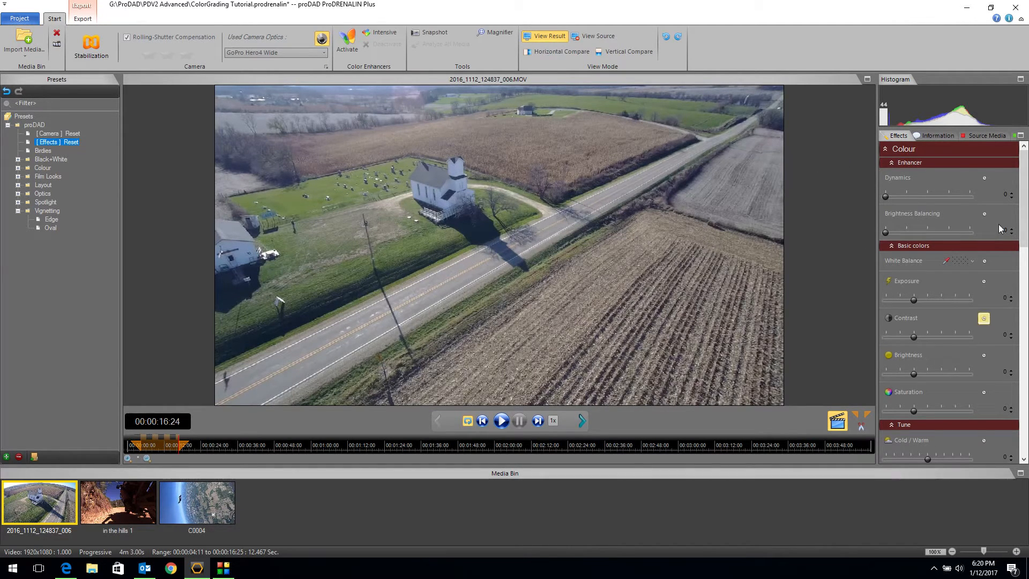
# Try basic colors with exposure -1, contrast 16, brightness -19 and saturation 30 on the clip, and reset the group.
pyautogui.scroll(-4, 1023, 171)
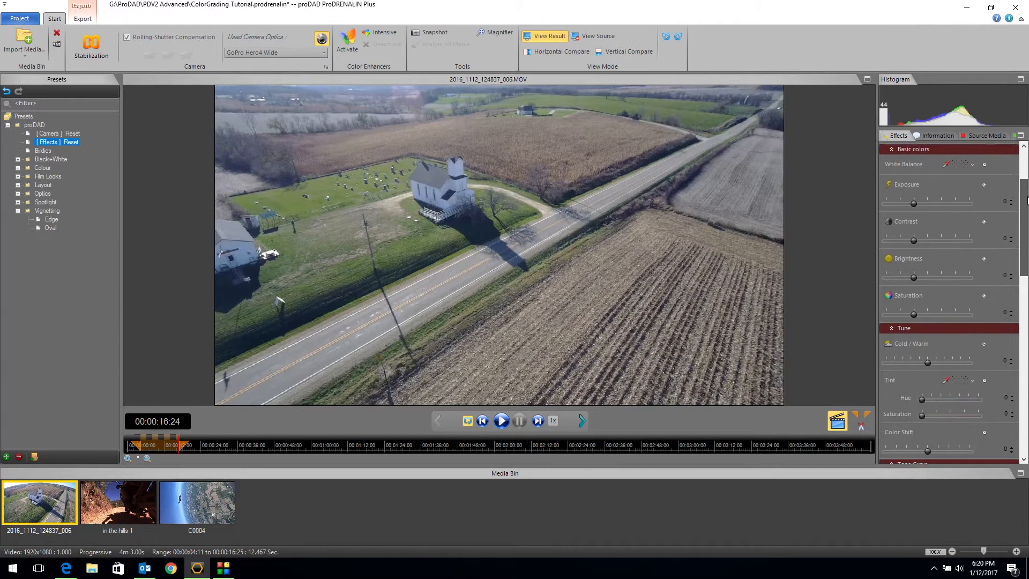
pyautogui.scroll(1, 919, 185)
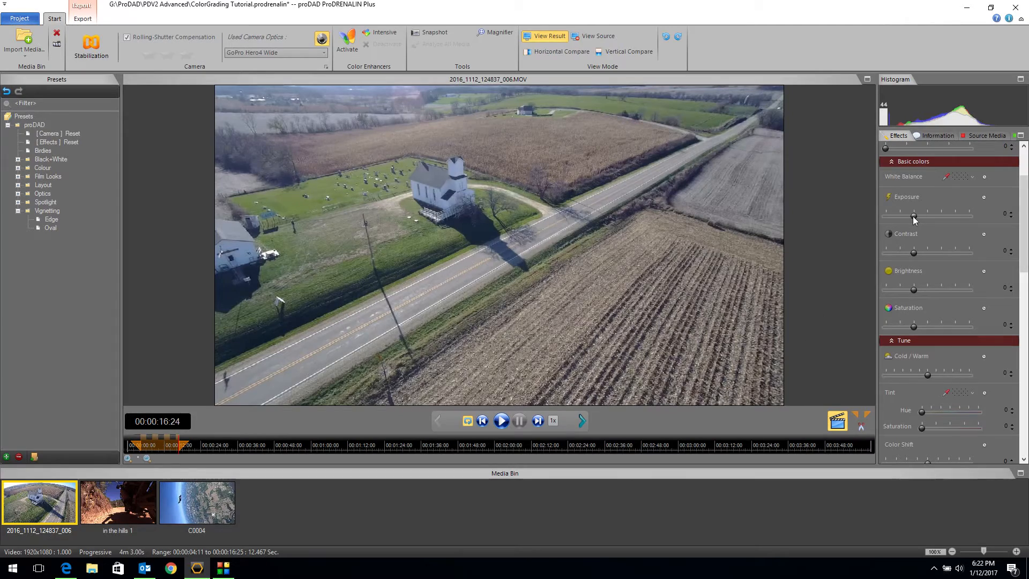
pyautogui.moveTo(912, 216); pyautogui.dragTo(918, 217)
pyautogui.moveTo(929, 219)
pyautogui.mouseDown()
pyautogui.moveTo(898, 214)
pyautogui.moveTo(913, 214)
pyautogui.mouseUp()
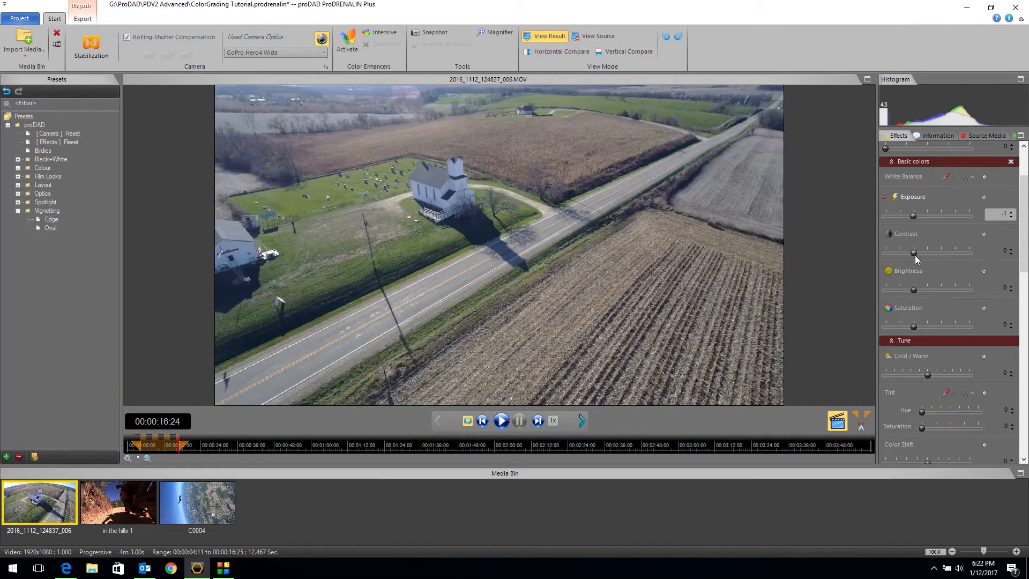
pyautogui.moveTo(914, 252)
pyautogui.mouseDown()
pyautogui.moveTo(931, 253)
pyautogui.moveTo(902, 255)
pyautogui.moveTo(930, 254)
pyautogui.moveTo(904, 254)
pyautogui.moveTo(918, 255)
pyautogui.mouseUp()
pyautogui.moveTo(913, 290)
pyautogui.mouseDown()
pyautogui.moveTo(926, 291)
pyautogui.moveTo(908, 290)
pyautogui.mouseUp()
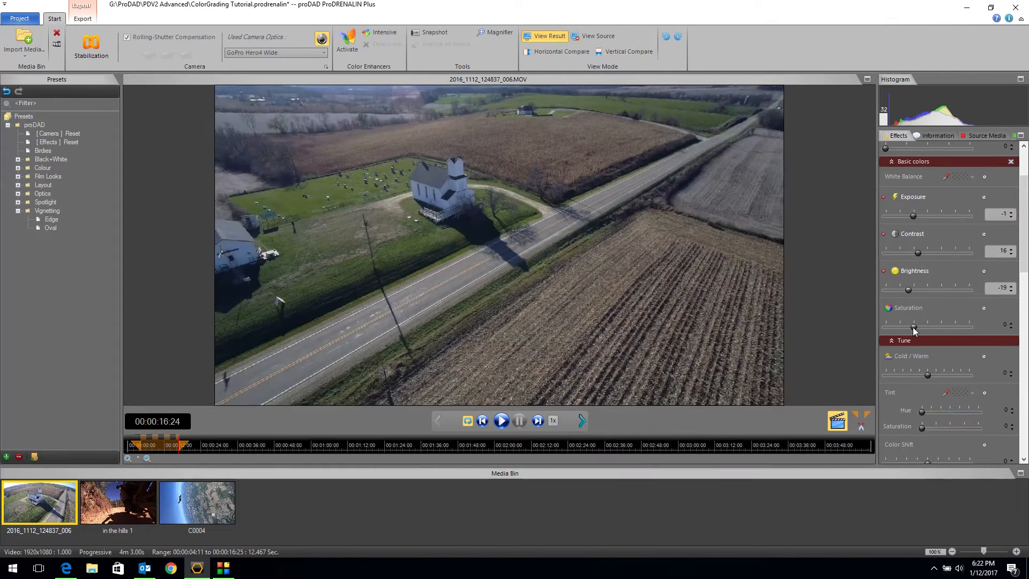
pyautogui.moveTo(913, 327)
pyautogui.mouseDown()
pyautogui.moveTo(951, 326)
pyautogui.moveTo(909, 331)
pyautogui.moveTo(922, 329)
pyautogui.mouseUp()
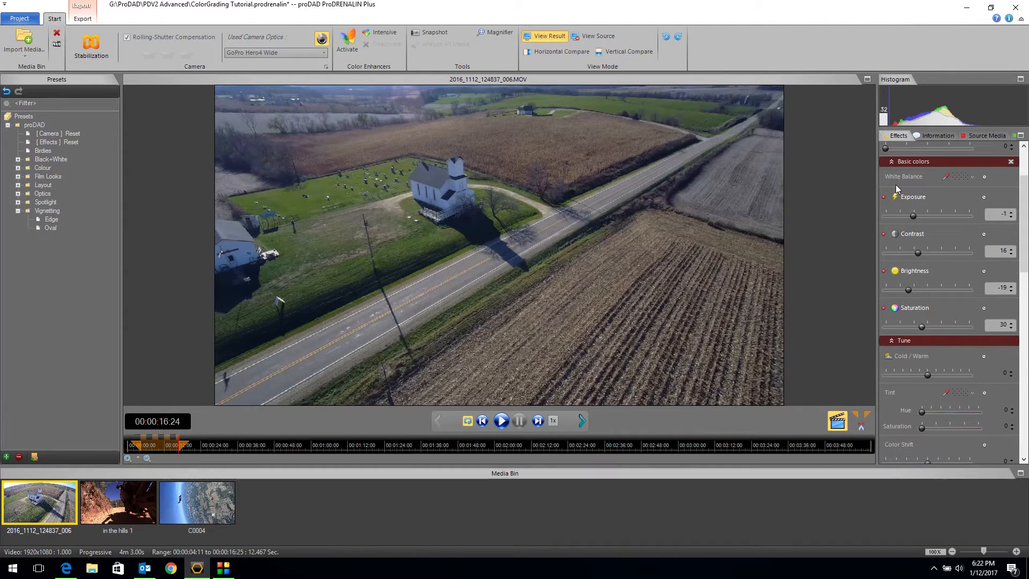
pyautogui.click(1011, 162)
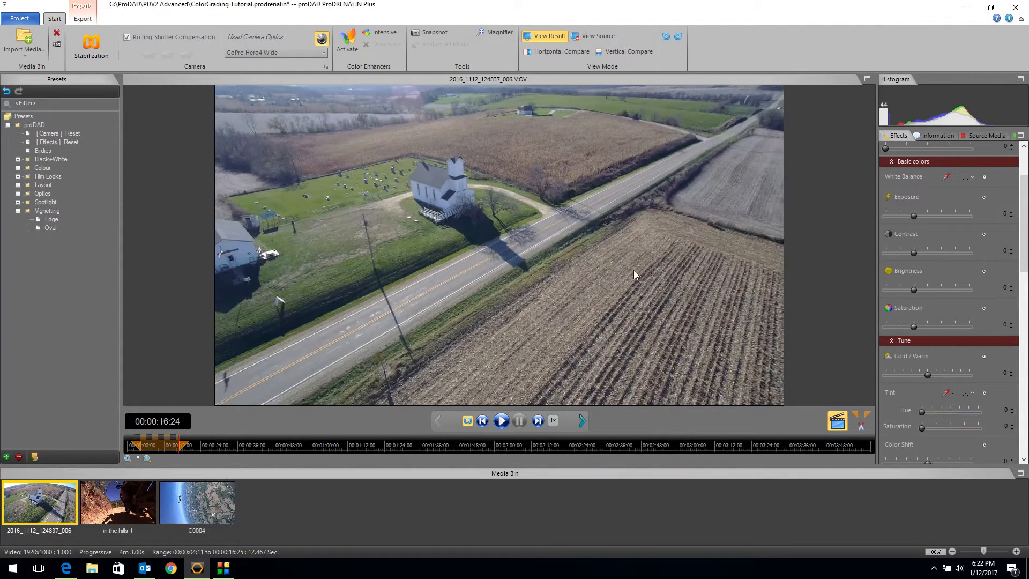
# Try a Cold/Warm value of 21, show the Colour presets for reference, and reset Cold/Warm.
pyautogui.moveTo(1024, 202); pyautogui.dragTo(1027, 255)
pyautogui.moveTo(925, 194)
pyautogui.mouseDown()
pyautogui.moveTo(949, 194)
pyautogui.moveTo(907, 195)
pyautogui.moveTo(936, 194)
pyautogui.mouseUp()
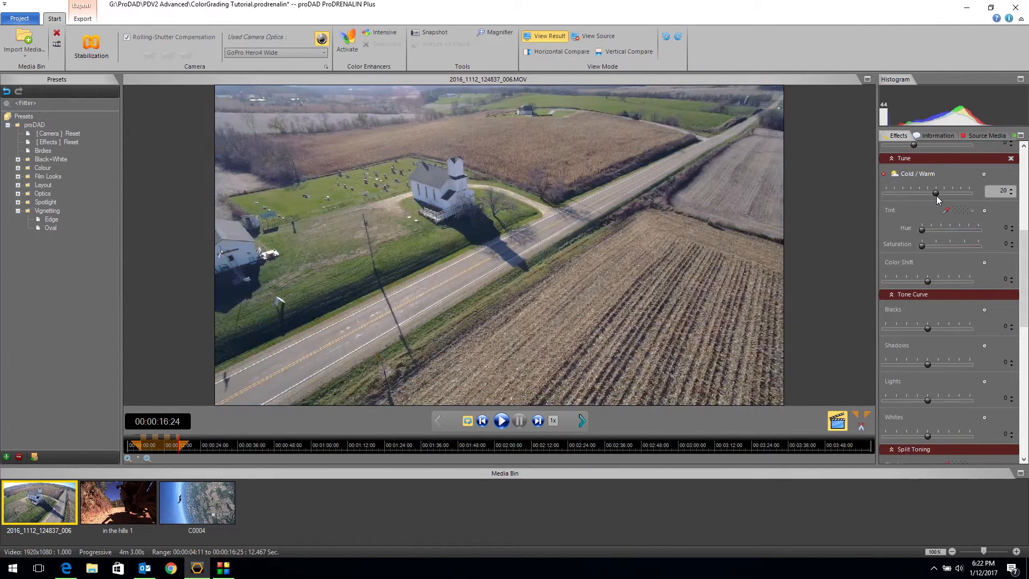
pyautogui.click(17, 167)
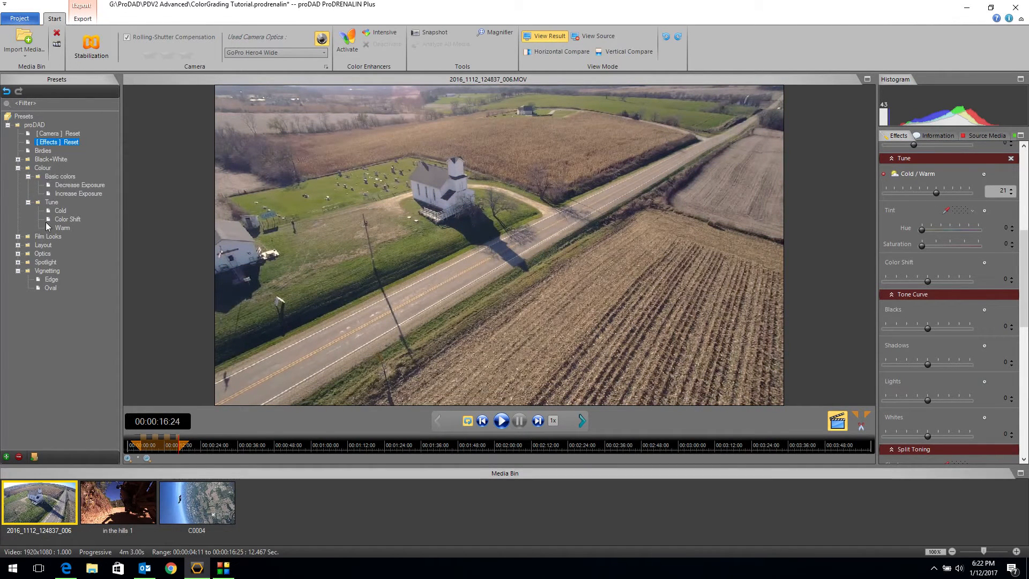
pyautogui.click(884, 174)
# Try a tint with hue 3 and saturation 25, change it to hue 41 and saturation 5, and reset the tint.
pyautogui.click(921, 229)
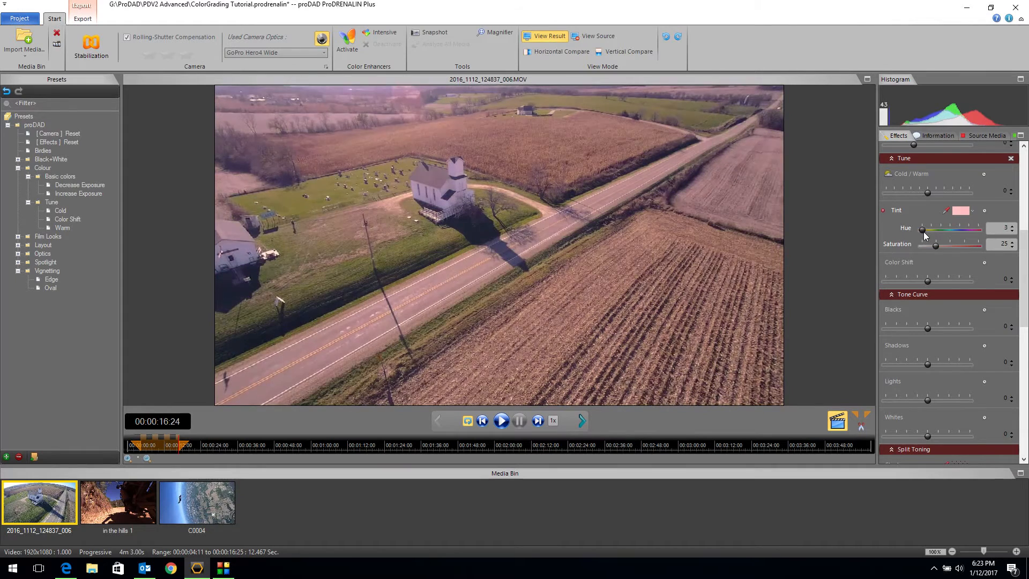
pyautogui.moveTo(923, 231); pyautogui.dragTo(925, 258)
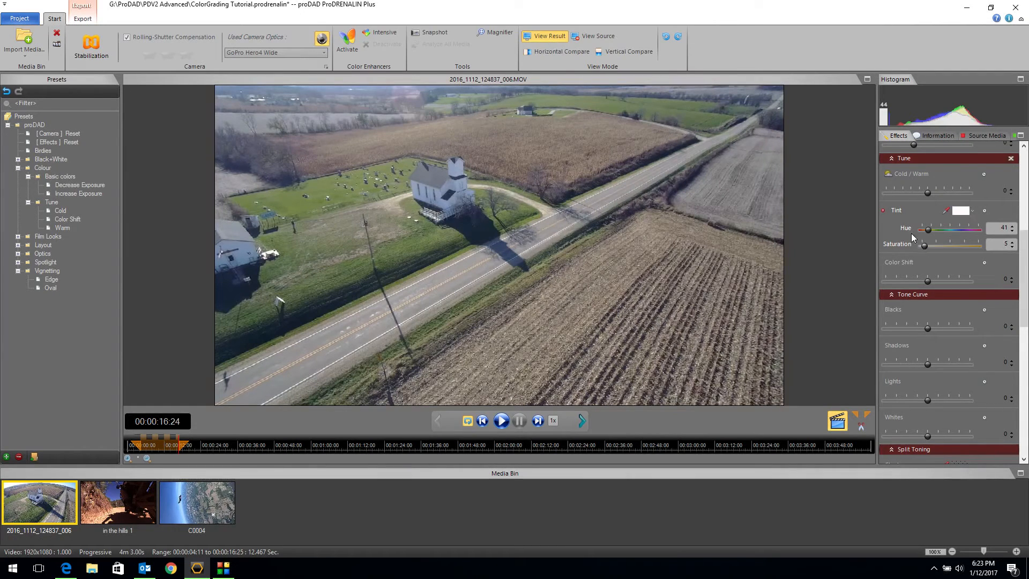
pyautogui.click(883, 211)
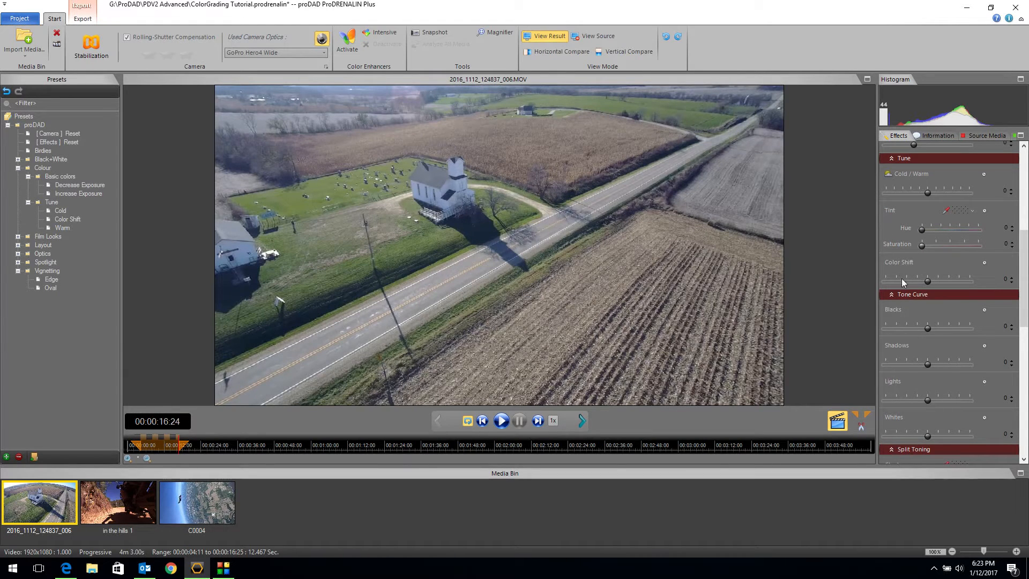
# Set the tone curve's blacks to -16 and save the project.
pyautogui.scroll(-5, 1020, 244)
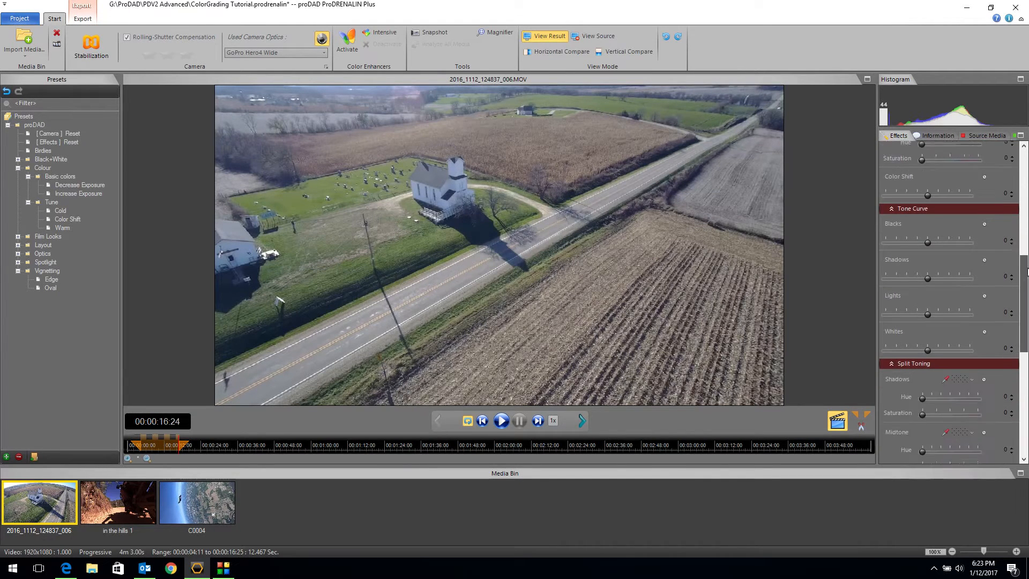
pyautogui.scroll(-1, 911, 167)
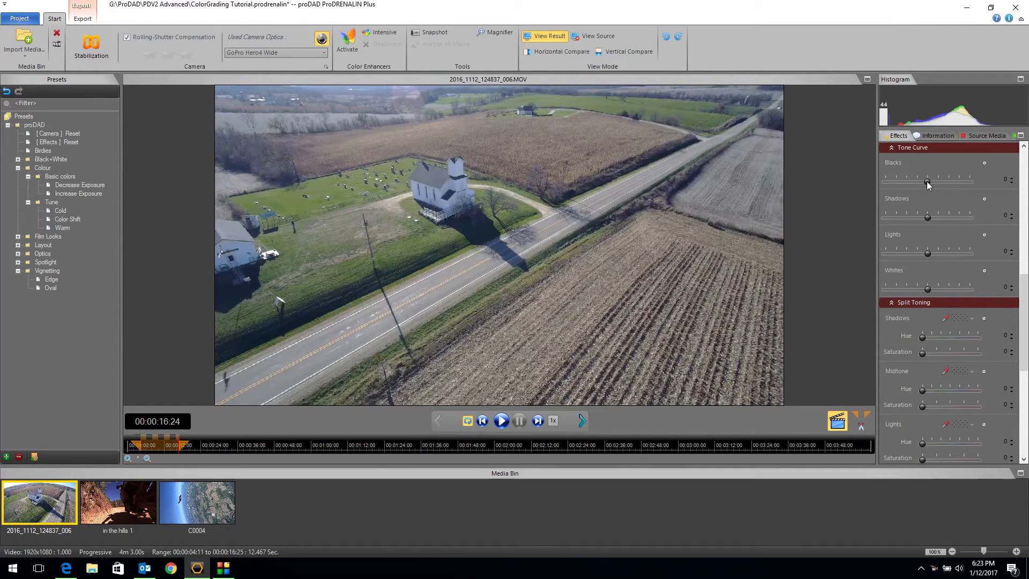
pyautogui.moveTo(926, 181)
pyautogui.mouseDown()
pyautogui.moveTo(956, 182)
pyautogui.moveTo(921, 182)
pyautogui.mouseUp()
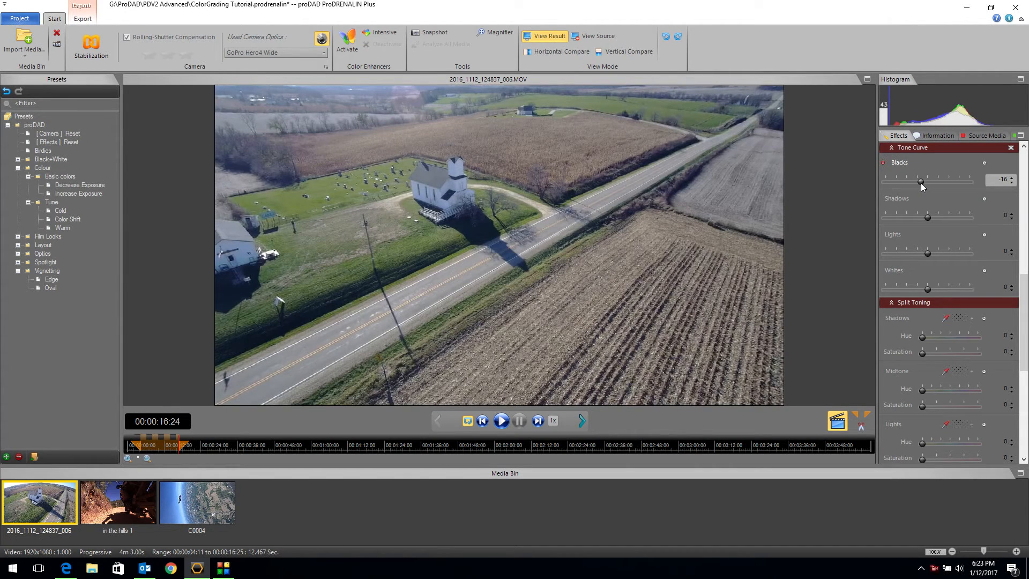
pyautogui.hotkey('ctrl', 's')
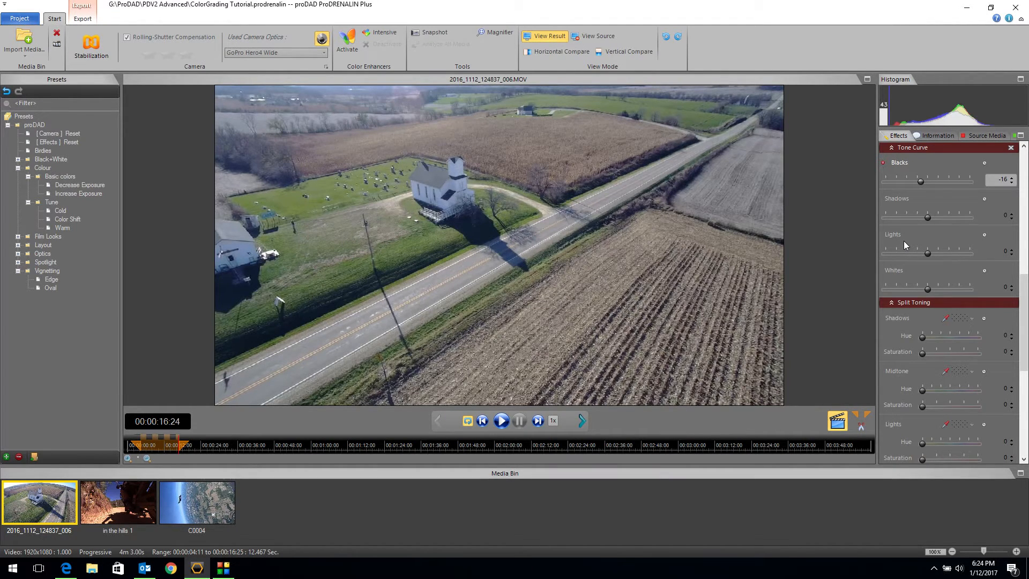
# Set the tone curve's blacks to -6, shadows to -13 and lights to 17, and try a whites adjustment before resetting it.
pyautogui.moveTo(920, 182); pyautogui.dragTo(912, 182)
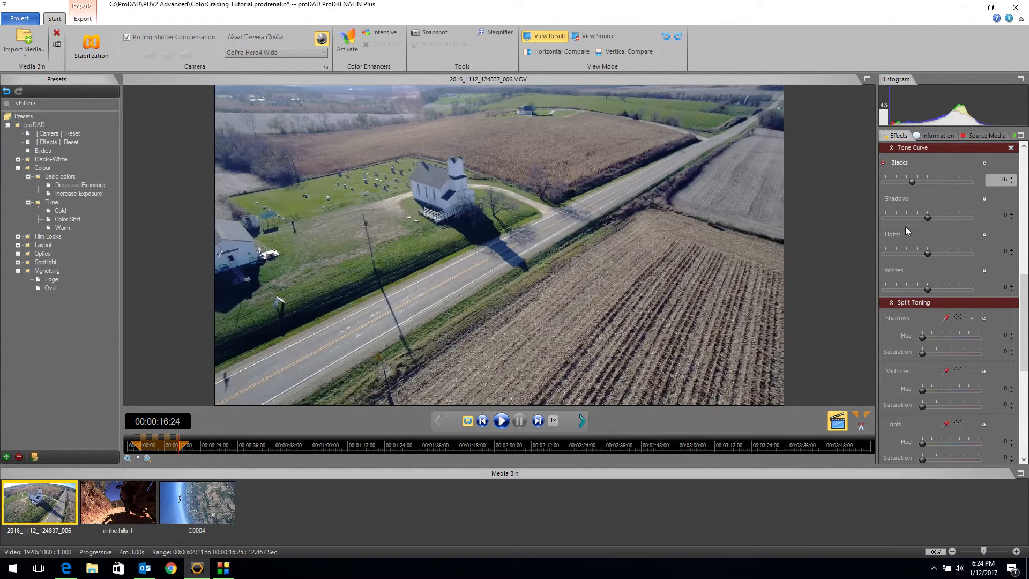
pyautogui.moveTo(912, 183); pyautogui.dragTo(934, 255)
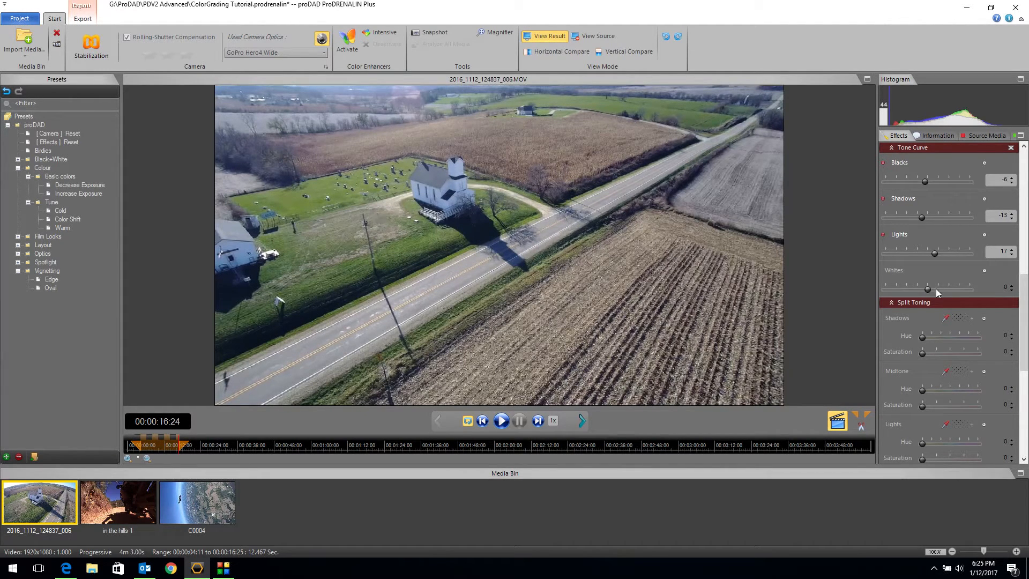
pyautogui.moveTo(928, 288)
pyautogui.mouseDown()
pyautogui.moveTo(914, 290)
pyautogui.moveTo(940, 298)
pyautogui.moveTo(909, 303)
pyautogui.moveTo(931, 301)
pyautogui.mouseUp()
pyautogui.moveTo(931, 287)
pyautogui.mouseDown()
pyautogui.moveTo(899, 292)
pyautogui.moveTo(963, 289)
pyautogui.moveTo(925, 301)
pyautogui.mouseUp()
pyautogui.click(882, 270)
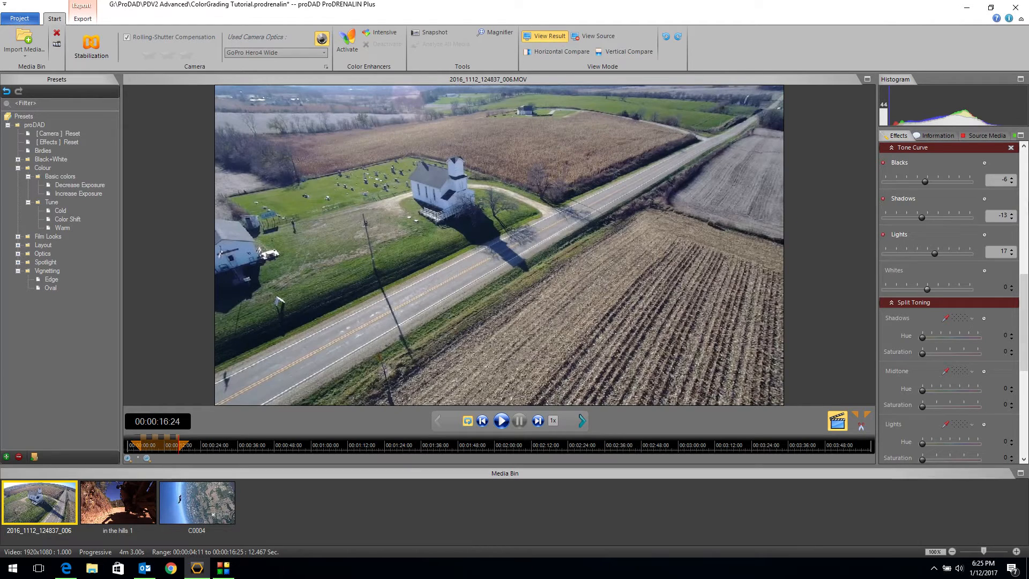
# Try split toning the shadows at hues 122 and 234 with saturation 48, and at hue 42 with saturation 42.
pyautogui.scroll(-5, 1024, 285)
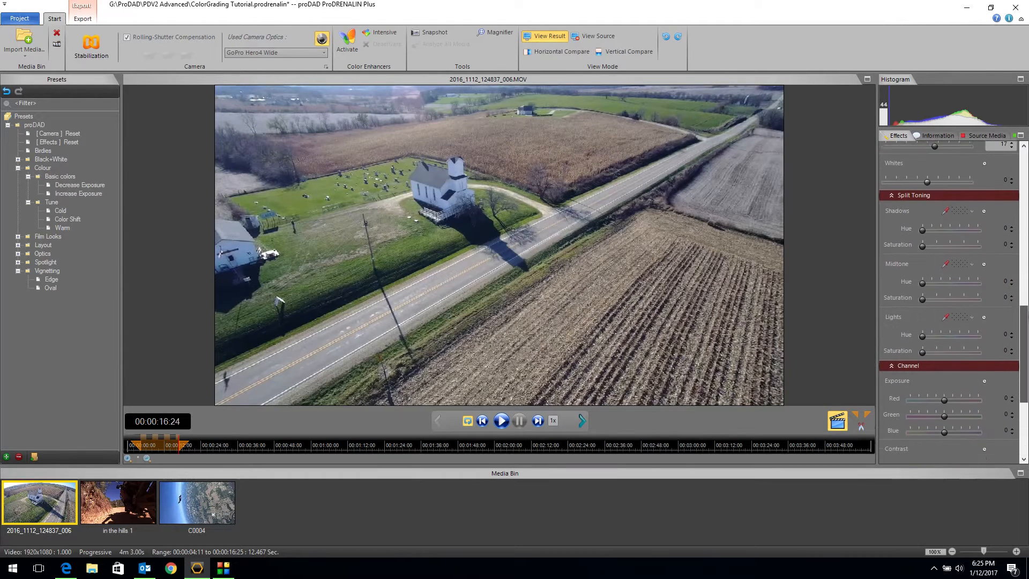
pyautogui.scroll(-1, 948, 300)
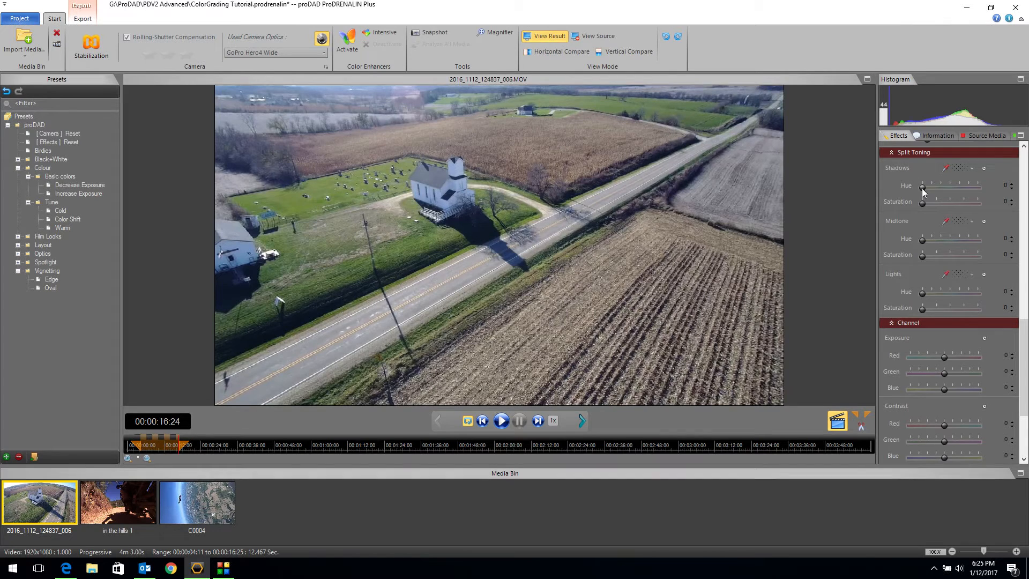
pyautogui.moveTo(922, 202); pyautogui.dragTo(948, 205)
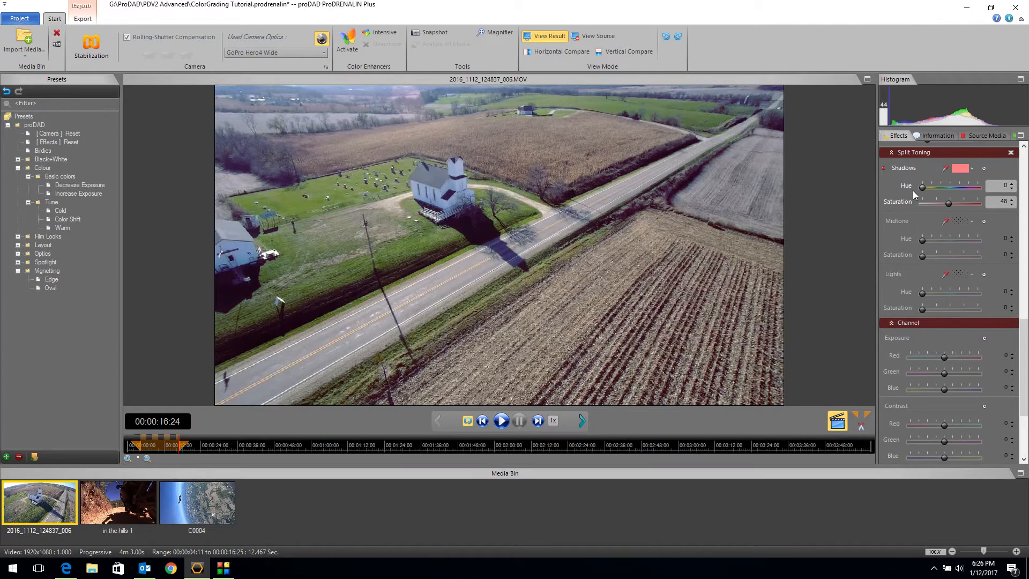
pyautogui.moveTo(922, 187)
pyautogui.mouseDown()
pyautogui.moveTo(972, 188)
pyautogui.moveTo(925, 187)
pyautogui.mouseUp()
pyautogui.moveTo(925, 187)
pyautogui.mouseDown()
pyautogui.moveTo(940, 188)
pyautogui.moveTo(914, 191)
pyautogui.moveTo(941, 191)
pyautogui.mouseUp()
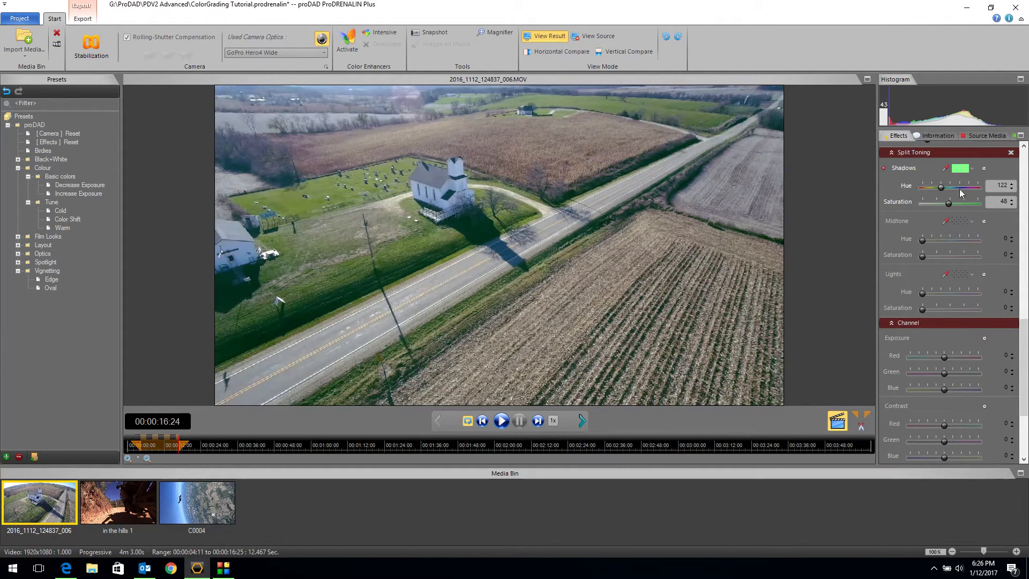
pyautogui.moveTo(941, 187); pyautogui.dragTo(956, 188)
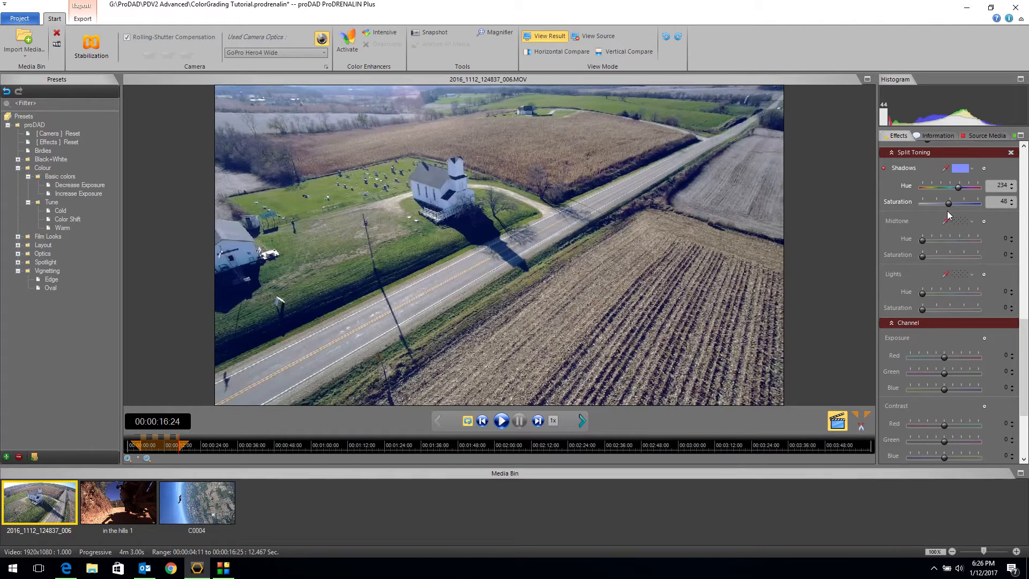
pyautogui.moveTo(948, 203)
pyautogui.mouseDown()
pyautogui.moveTo(978, 203)
pyautogui.moveTo(896, 222)
pyautogui.moveTo(998, 207)
pyautogui.moveTo(918, 192)
pyautogui.moveTo(929, 197)
pyautogui.mouseUp()
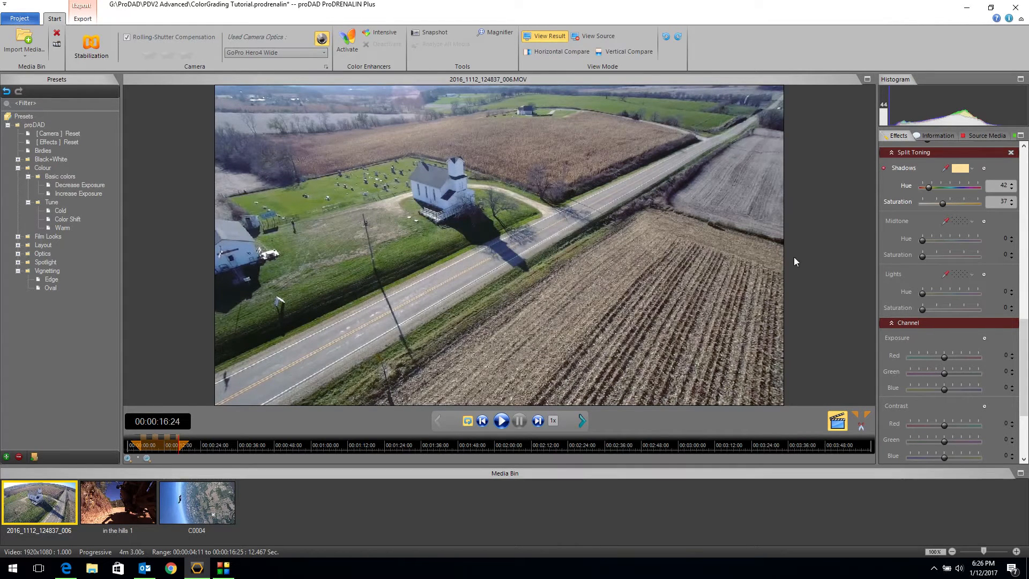
pyautogui.moveTo(945, 204); pyautogui.dragTo(945, 205)
# Sample a shadow toning colour from the grass beside the road, and adjust the shadows to hue 45 and saturation 39.
pyautogui.moveTo(957, 175)
pyautogui.click(945, 171)
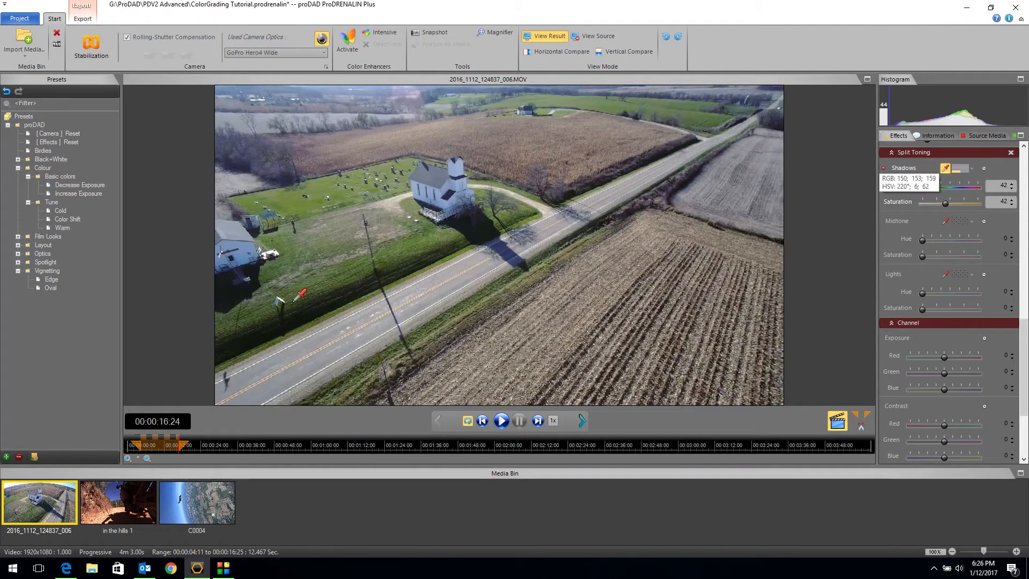
pyautogui.click(383, 273)
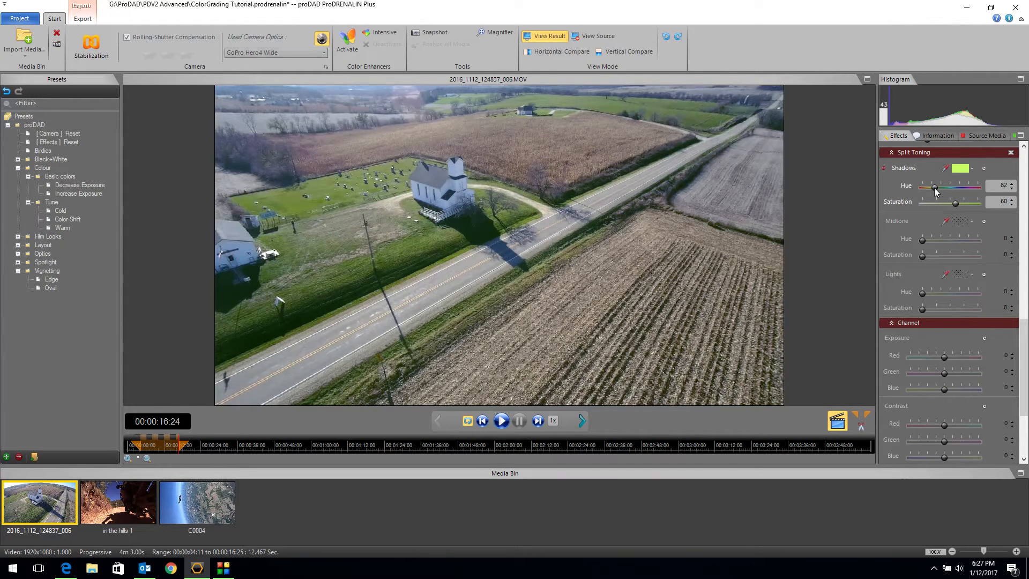
pyautogui.moveTo(955, 203)
pyautogui.mouseDown()
pyautogui.moveTo(935, 208)
pyautogui.moveTo(926, 188)
pyautogui.moveTo(943, 202)
pyautogui.mouseUp()
# Set the split-toning midtone to hue 35 and saturation 70, and try a lights saturation of 47 before resetting it.
pyautogui.moveTo(921, 256); pyautogui.dragTo(950, 263)
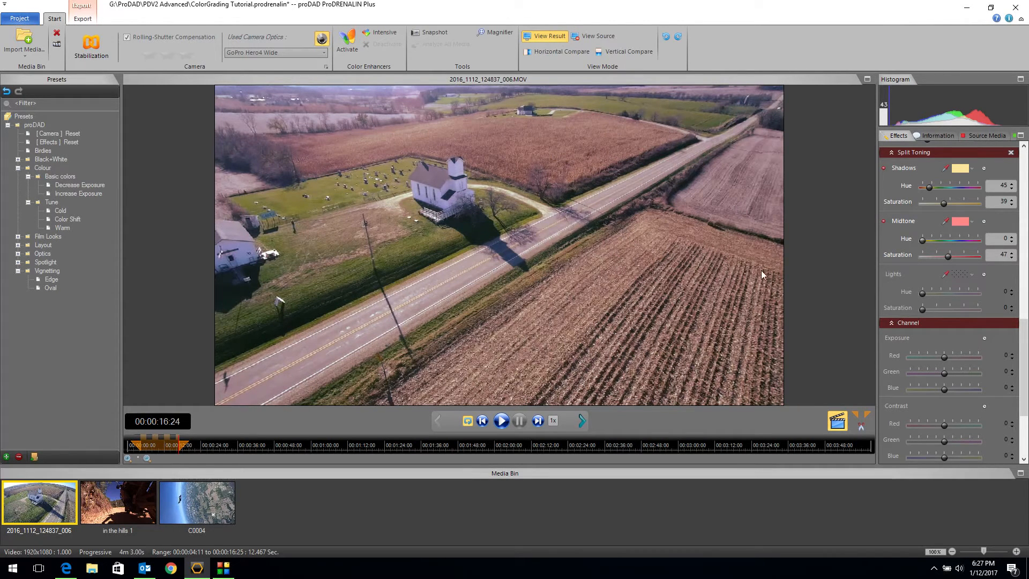
pyautogui.moveTo(948, 256); pyautogui.dragTo(926, 241)
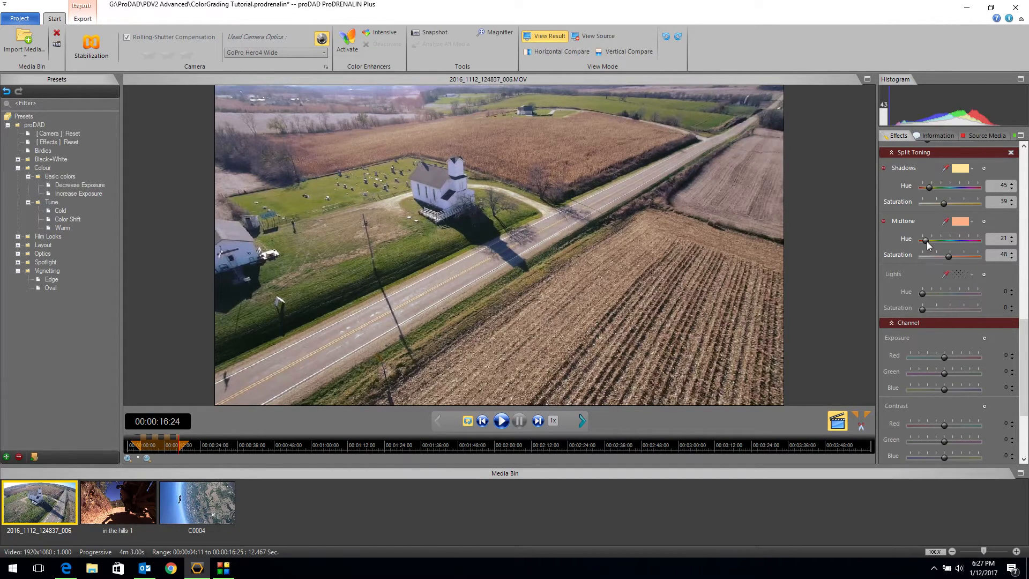
pyautogui.moveTo(928, 245); pyautogui.dragTo(960, 254)
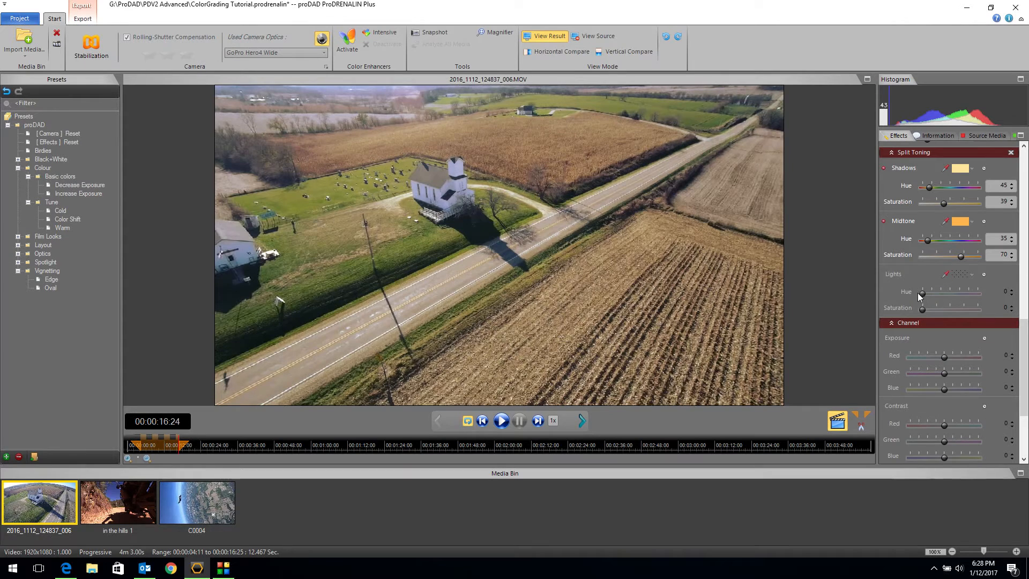
pyautogui.moveTo(922, 309)
pyautogui.mouseDown()
pyautogui.moveTo(944, 312)
pyautogui.moveTo(926, 294)
pyautogui.moveTo(967, 295)
pyautogui.moveTo(912, 306)
pyautogui.mouseUp()
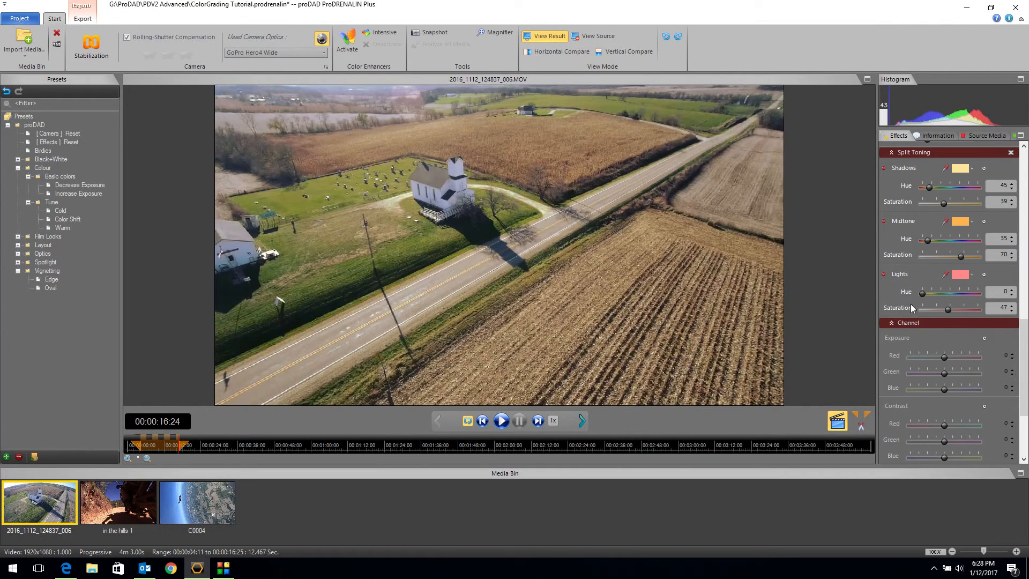
pyautogui.click(883, 274)
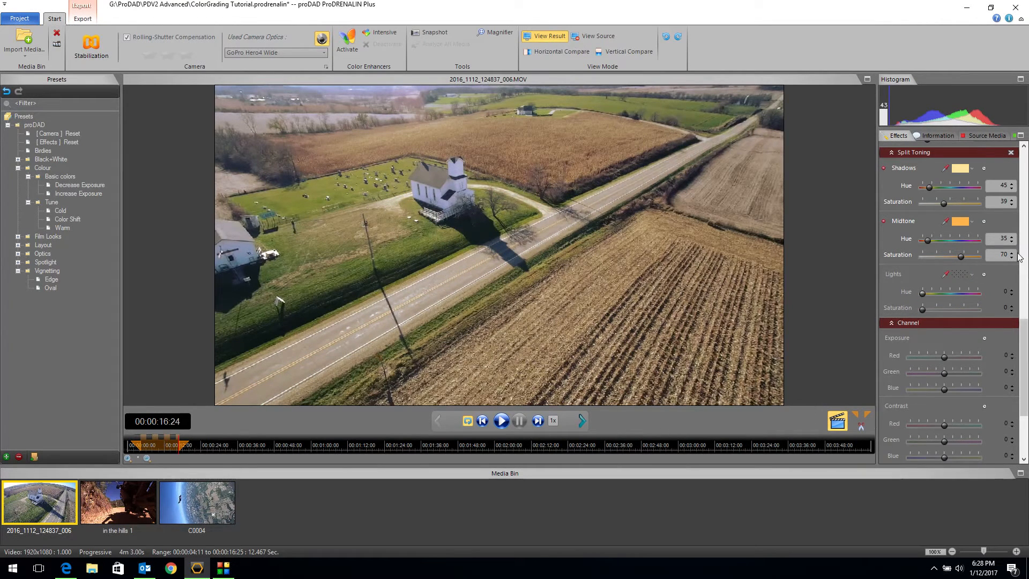
# Set channel contrast to red -23, green 4, blue 7 and channel saturation to red 44, green 70, blue 18, and close the Colour settings.
pyautogui.moveTo(1025, 320); pyautogui.dragTo(1027, 360)
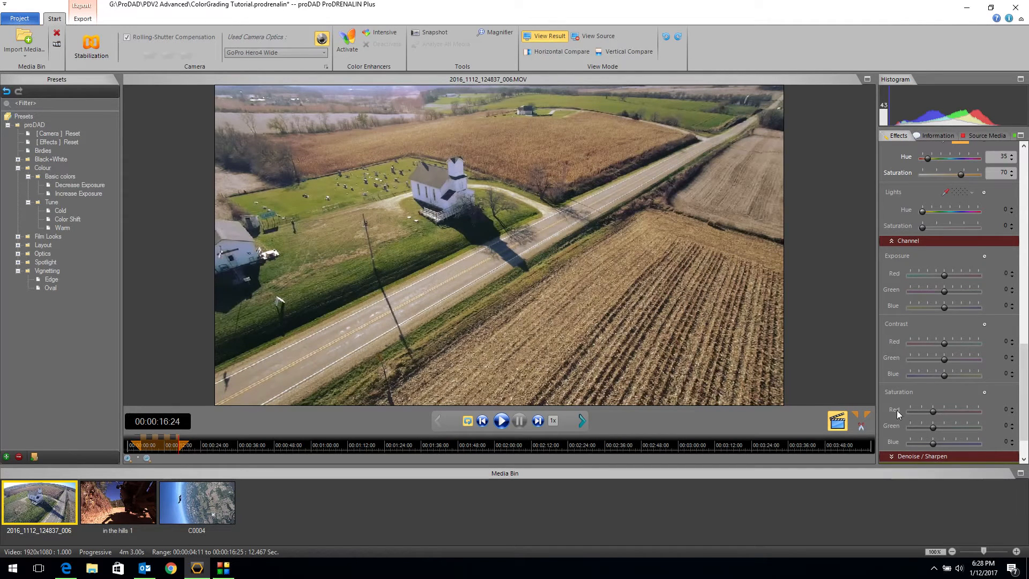
pyautogui.scroll(-2, 1026, 371)
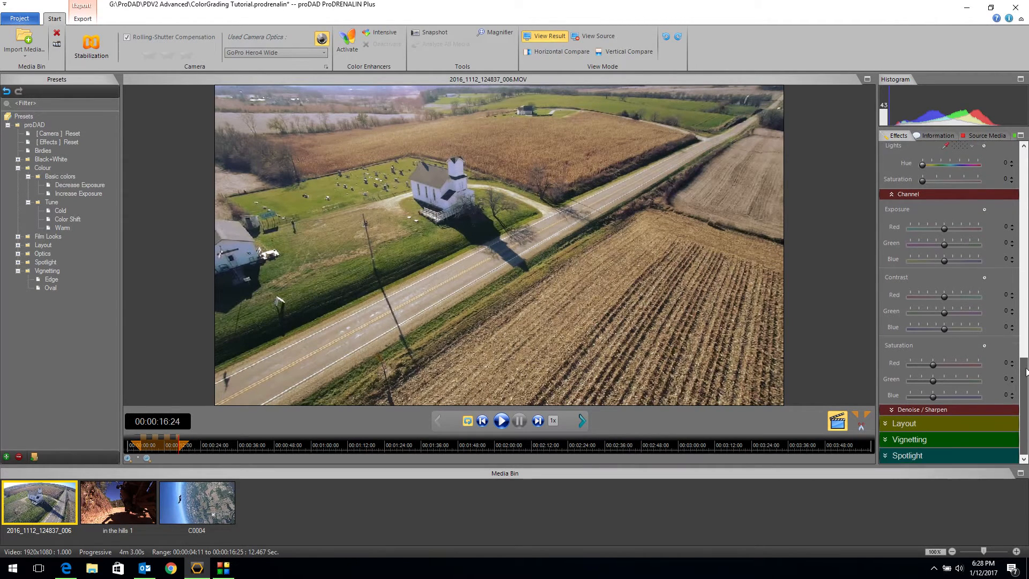
pyautogui.scroll(1, 1025, 371)
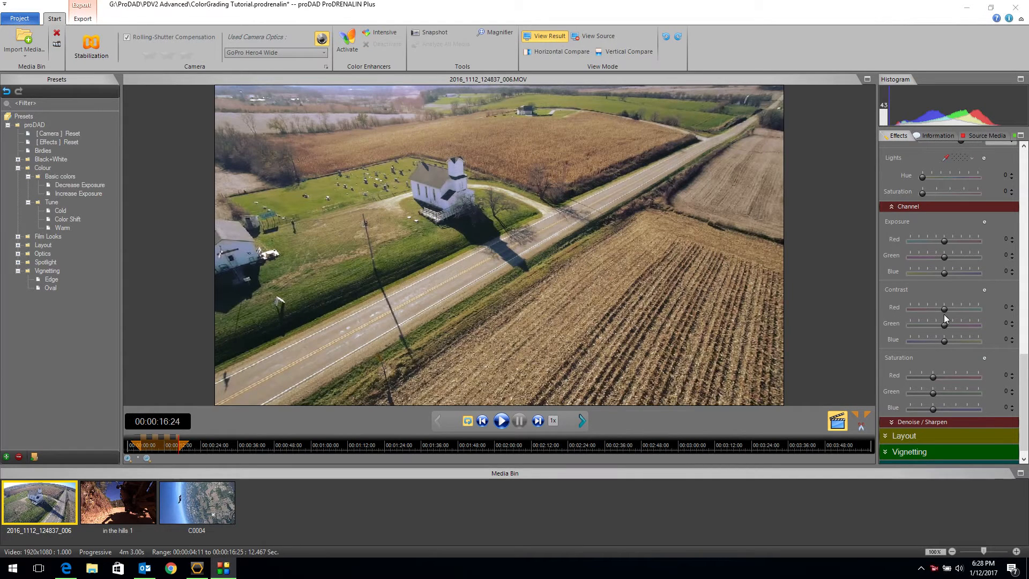
pyautogui.moveTo(944, 310)
pyautogui.mouseDown()
pyautogui.moveTo(922, 312)
pyautogui.moveTo(965, 307)
pyautogui.moveTo(928, 310)
pyautogui.moveTo(937, 324)
pyautogui.moveTo(929, 326)
pyautogui.moveTo(951, 326)
pyautogui.moveTo(927, 309)
pyautogui.moveTo(942, 309)
pyautogui.moveTo(941, 341)
pyautogui.moveTo(950, 341)
pyautogui.moveTo(934, 342)
pyautogui.moveTo(947, 343)
pyautogui.mouseUp()
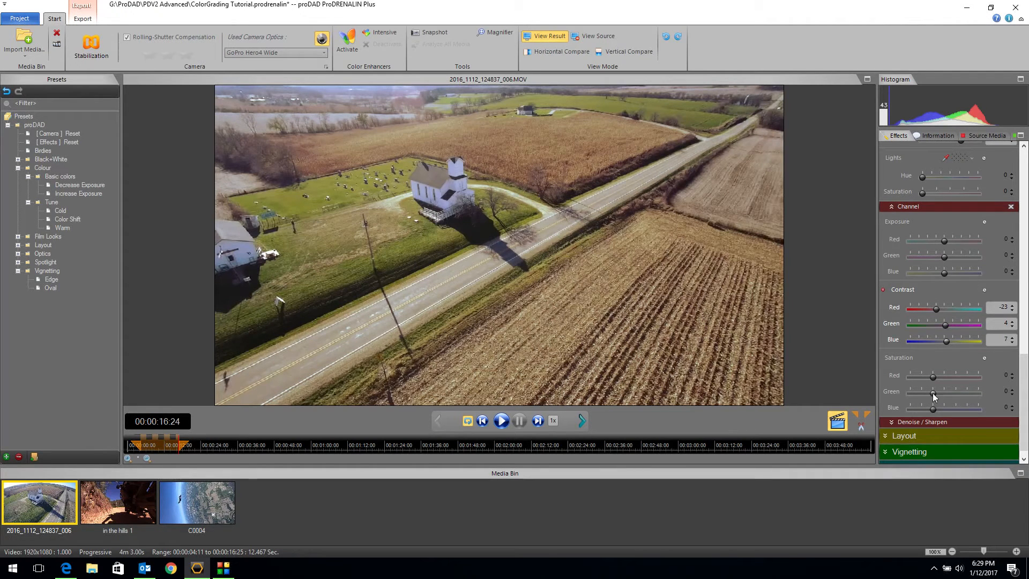
pyautogui.moveTo(932, 376); pyautogui.dragTo(937, 412)
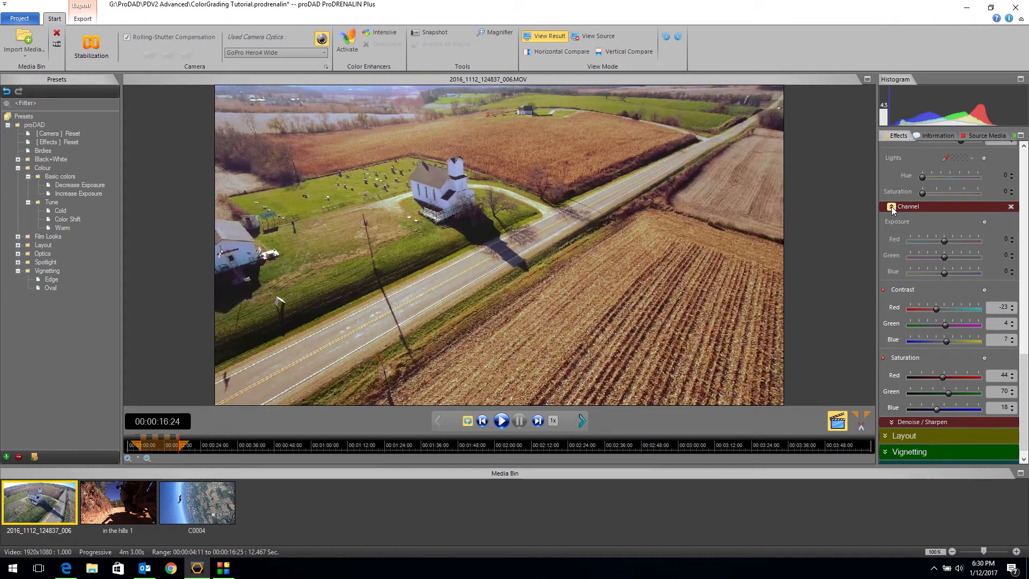
pyautogui.scroll(10, 914, 284)
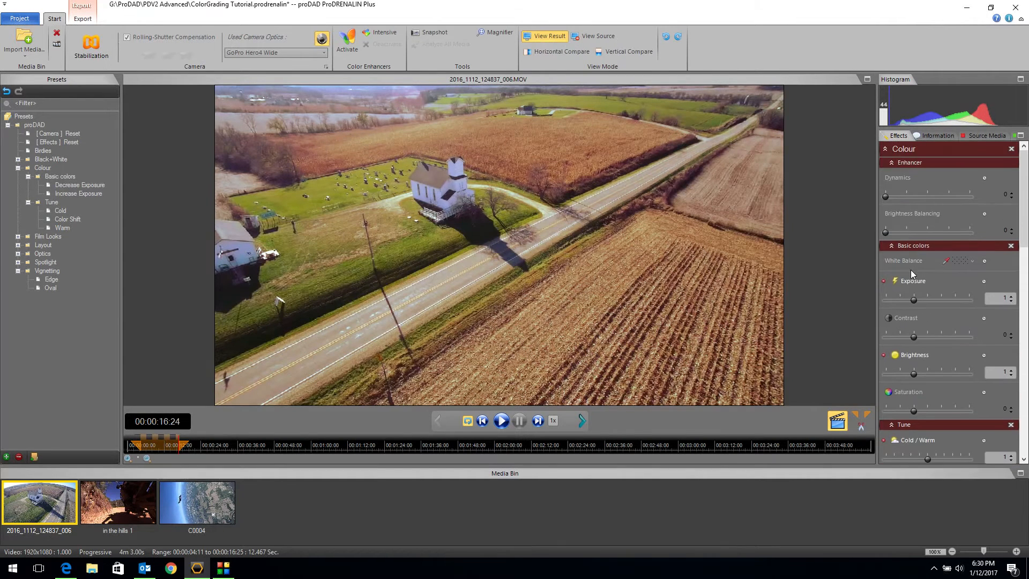
pyautogui.click(885, 149)
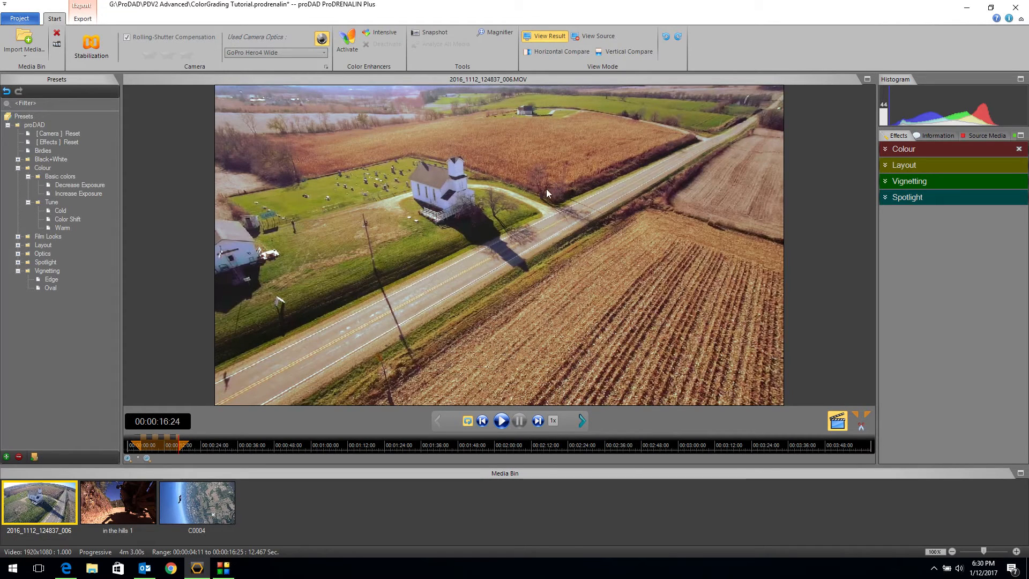
# Add a spotlight of size 363 with a colour sampled from the brown field, at luminance 70, saturation 46 and hue 31.
pyautogui.click(885, 197)
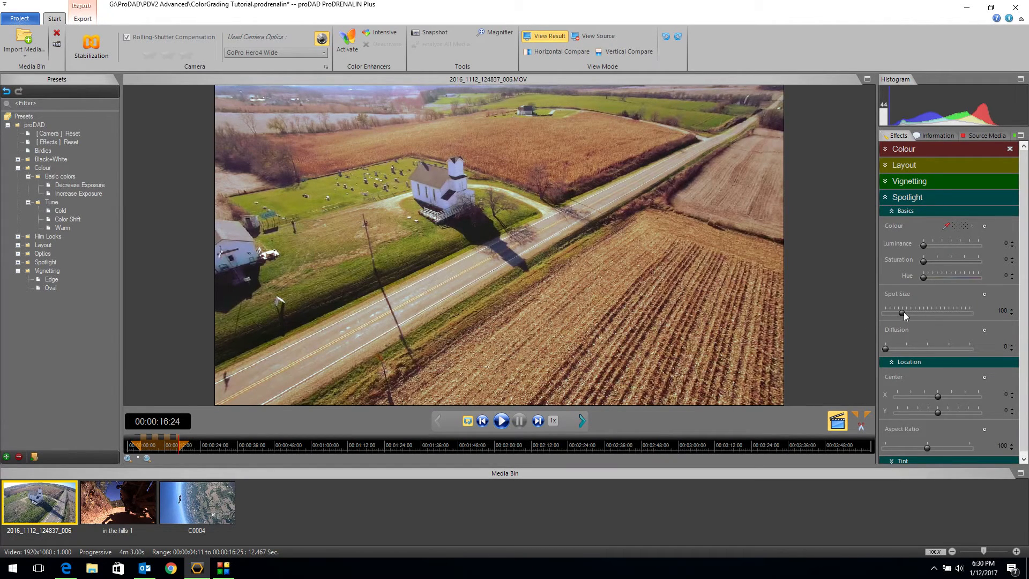
pyautogui.moveTo(903, 312); pyautogui.dragTo(913, 314)
pyautogui.click(946, 226)
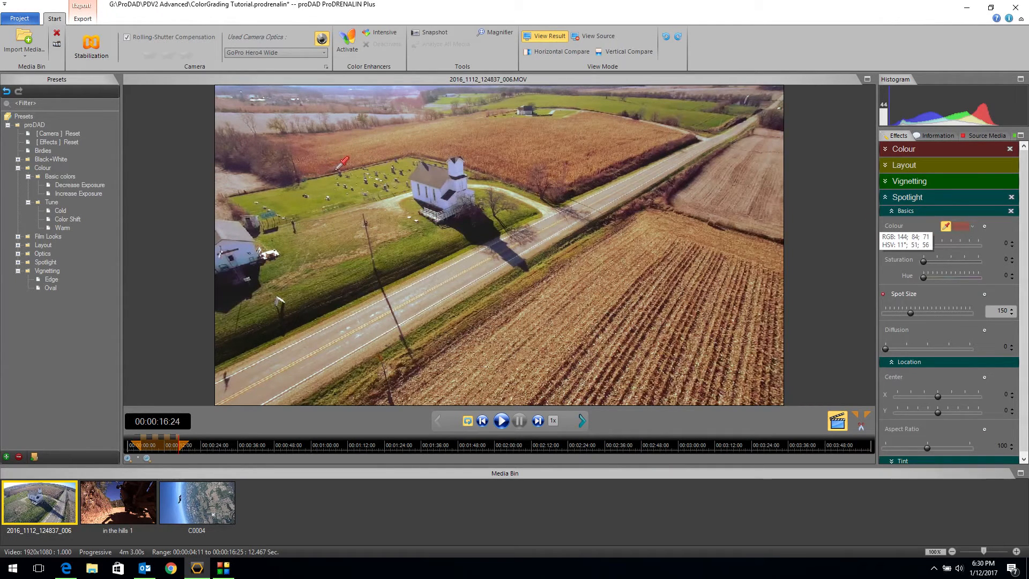
pyautogui.click(358, 153)
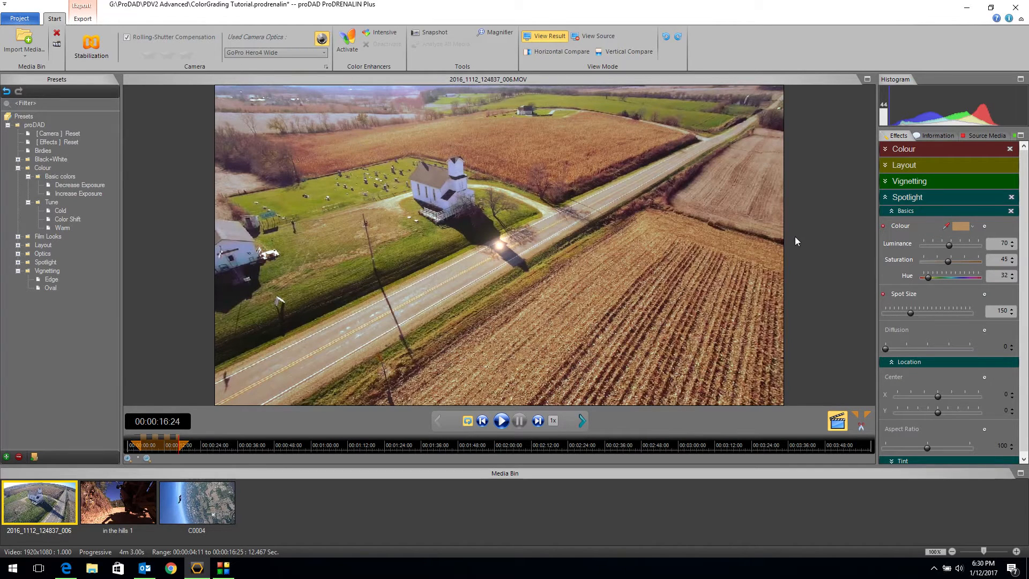
pyautogui.click(345, 150)
pyautogui.moveTo(911, 313); pyautogui.dragTo(946, 312)
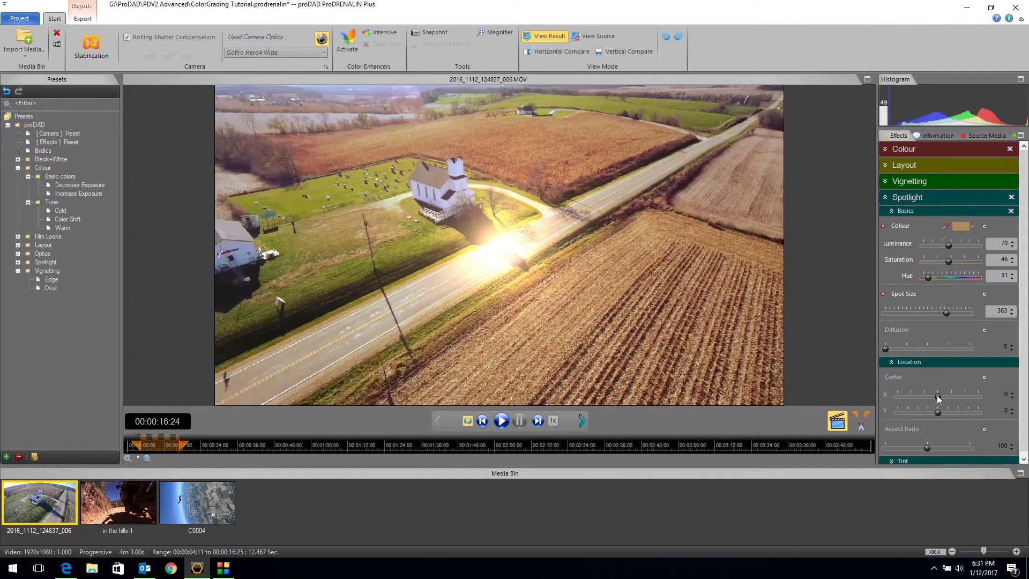
# Centre the spotlight at X -61, Y -128, with aspect ratio 107 and diffusion 60.
pyautogui.moveTo(936, 394); pyautogui.dragTo(915, 413)
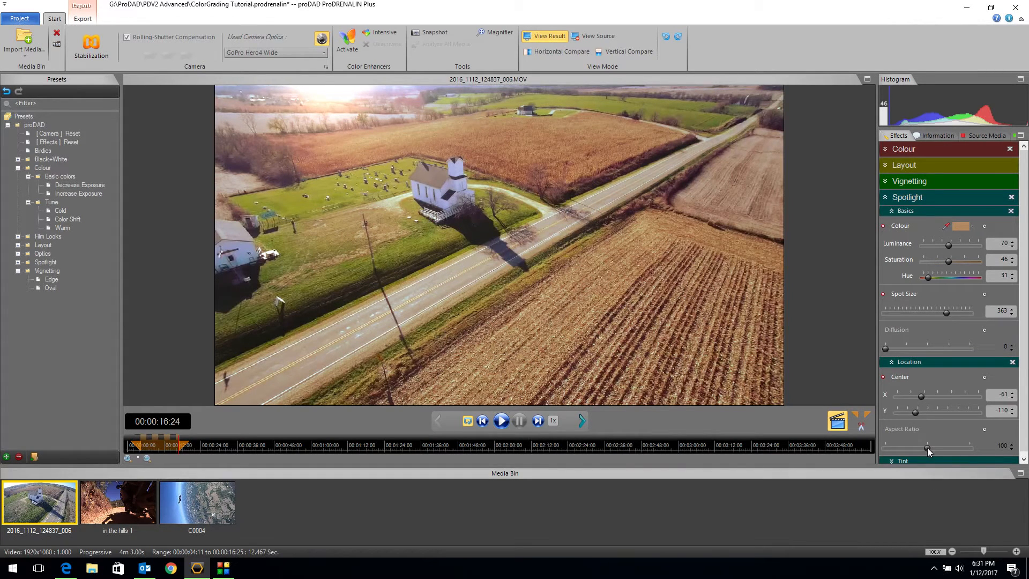
pyautogui.moveTo(926, 447)
pyautogui.mouseDown()
pyautogui.moveTo(944, 446)
pyautogui.moveTo(908, 448)
pyautogui.moveTo(930, 448)
pyautogui.mouseUp()
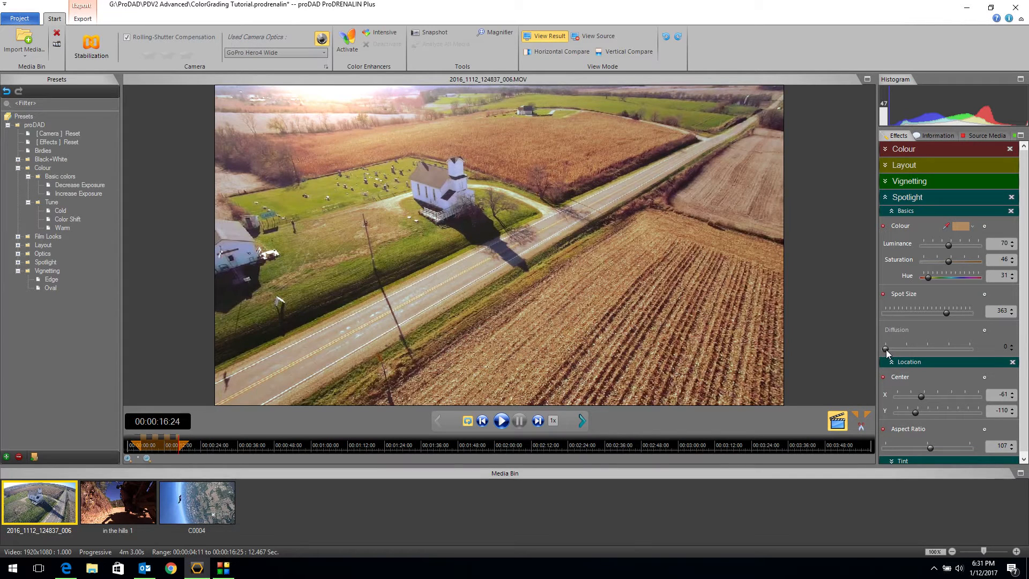
pyautogui.moveTo(885, 348)
pyautogui.mouseDown()
pyautogui.moveTo(942, 342)
pyautogui.moveTo(879, 357)
pyautogui.moveTo(892, 352)
pyautogui.mouseUp()
pyautogui.moveTo(914, 413); pyautogui.dragTo(912, 414)
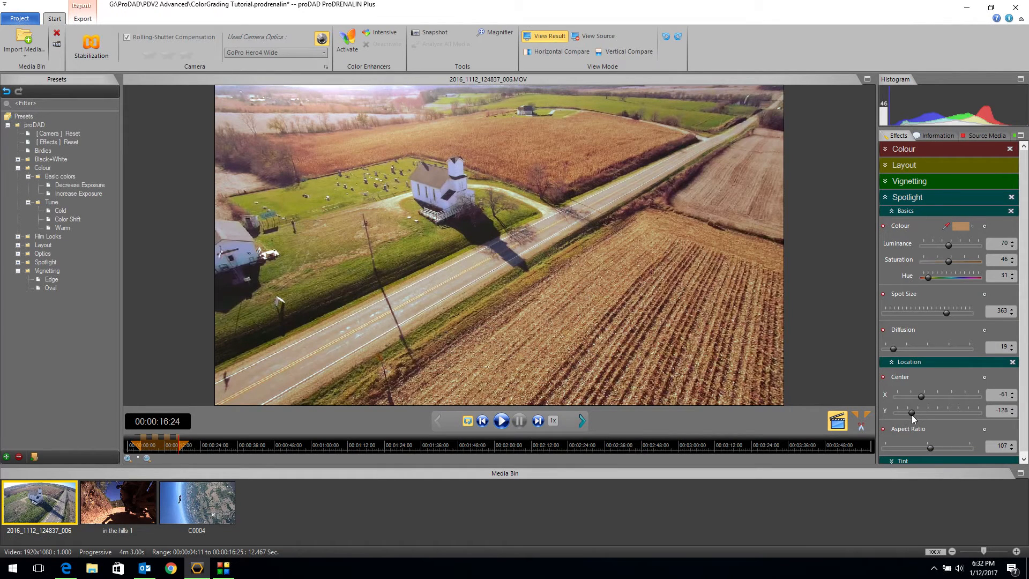
pyautogui.moveTo(892, 349); pyautogui.dragTo(909, 350)
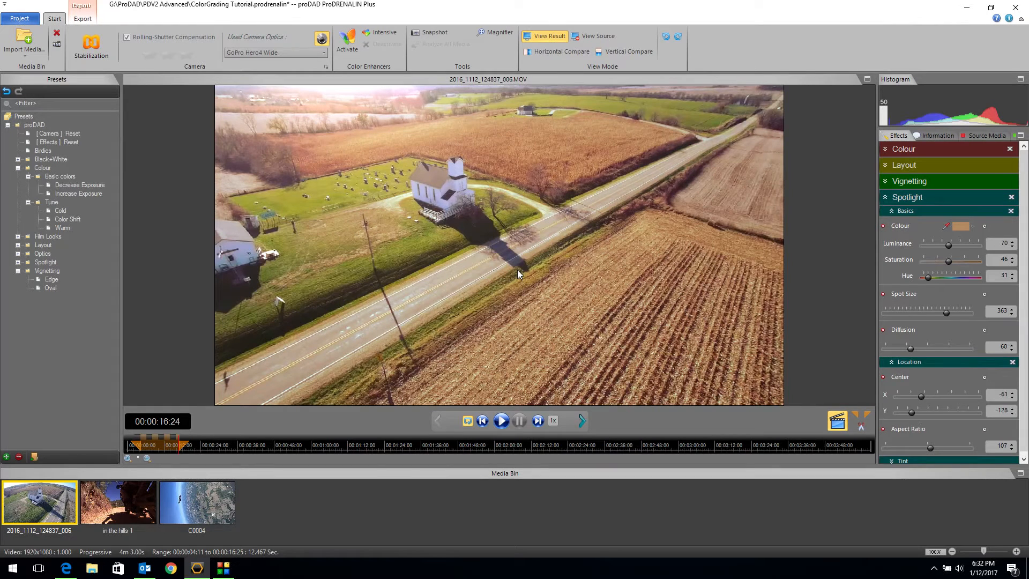
# Compare the graded clip with the source in a horizontal comparison, and return to the result view.
pyautogui.click(546, 50)
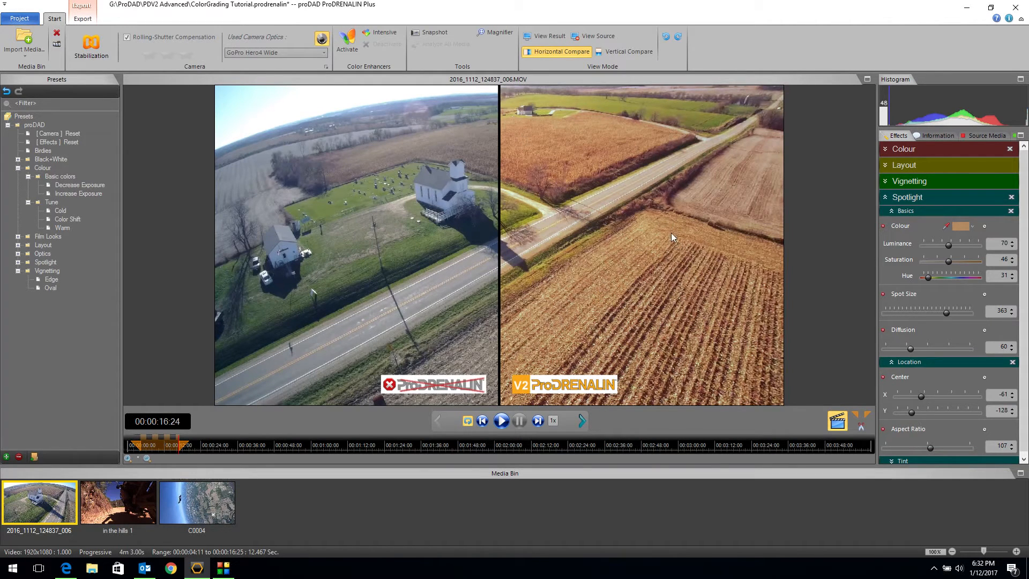
pyautogui.click(547, 36)
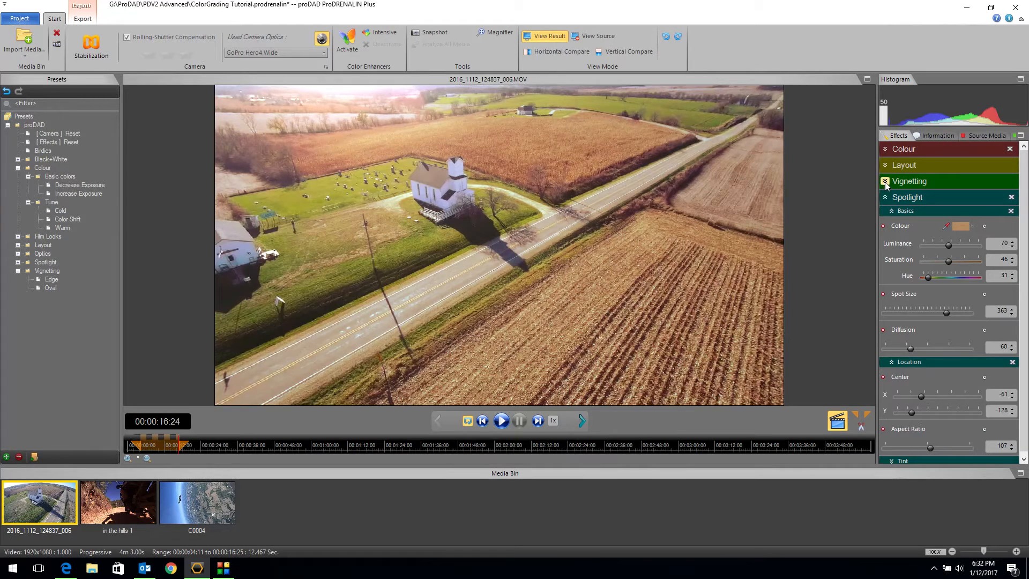
# Set the channel exposure to red -7, green 7 and blue 7 in the Colour settings.
pyautogui.click(884, 149)
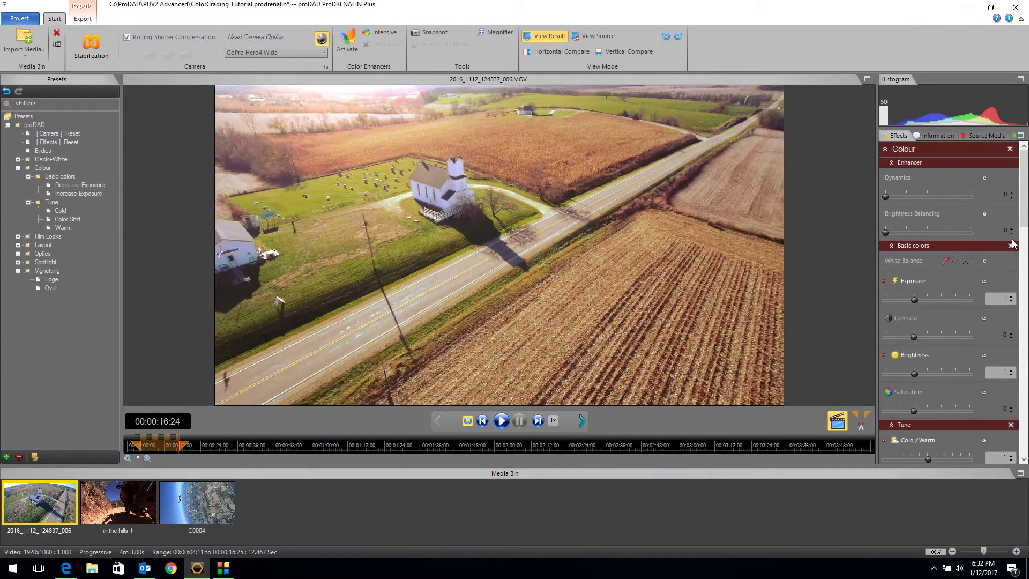
pyautogui.scroll(-6, 1015, 257)
pyautogui.scroll(-12, 1002, 365)
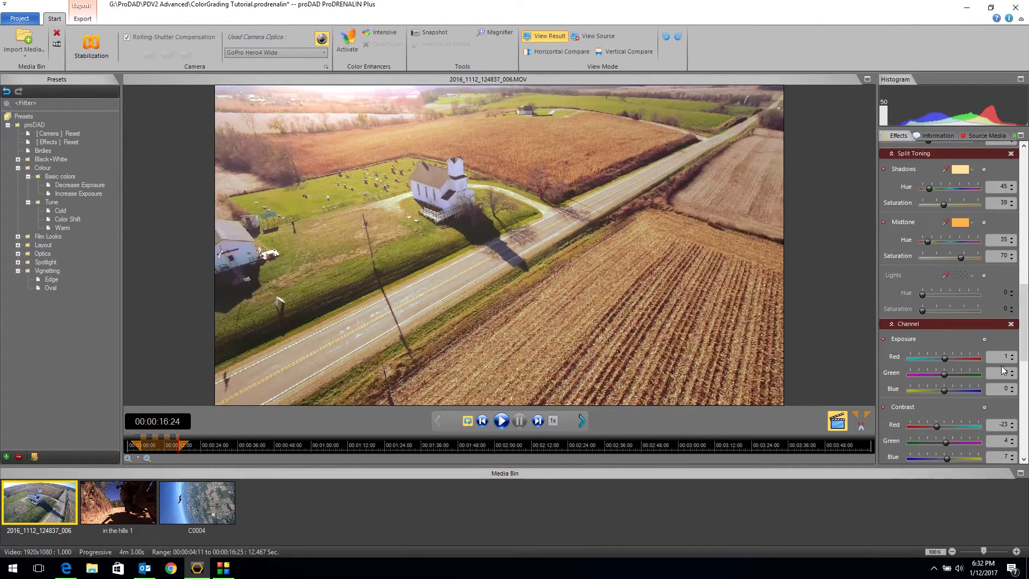
pyautogui.scroll(12, 1001, 365)
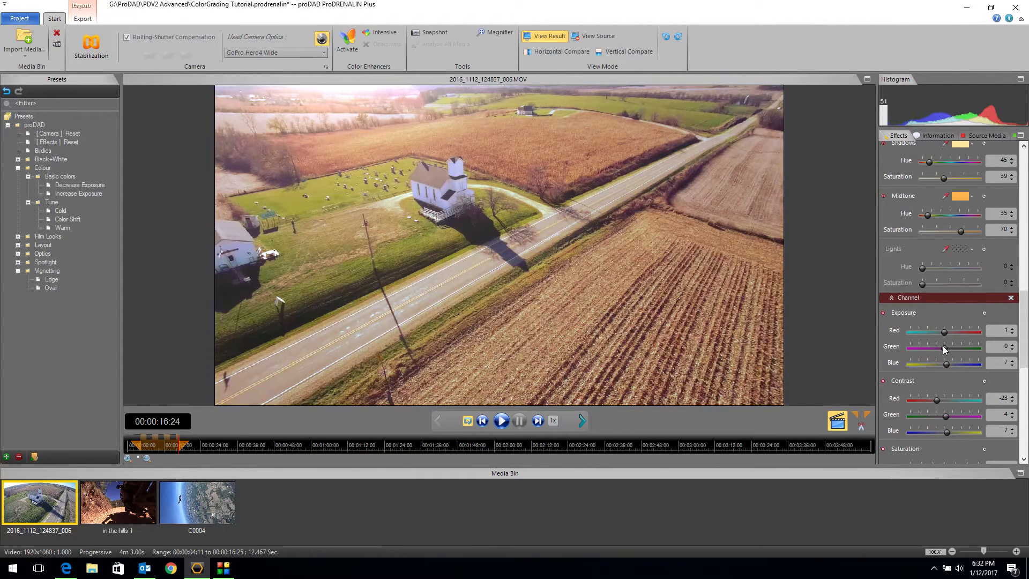
pyautogui.scroll(1, 945, 348)
pyautogui.moveTo(944, 332); pyautogui.dragTo(940, 334)
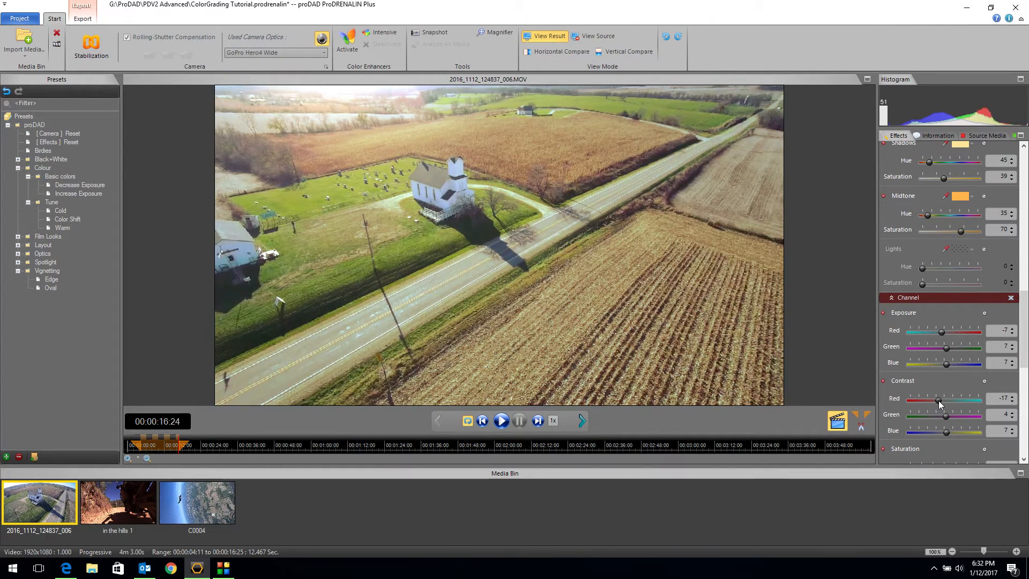
# Set red channel contrast to -17, basic contrast to -7 and brightness to 2, and collapse the Colour and Spotlight settings.
pyautogui.moveTo(937, 400); pyautogui.dragTo(947, 431)
pyautogui.moveTo(1025, 292); pyautogui.dragTo(1026, 162)
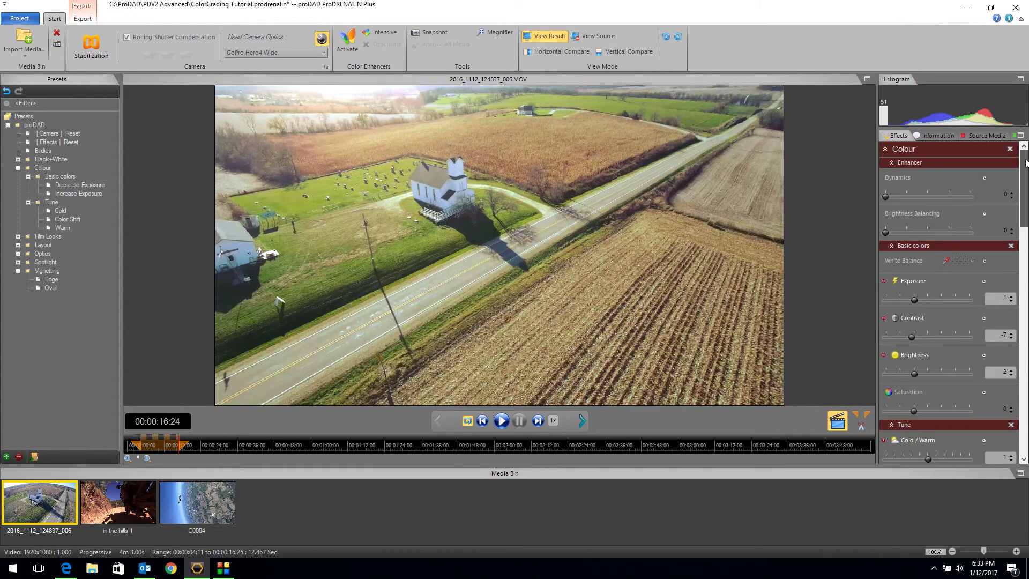
pyautogui.click(900, 149)
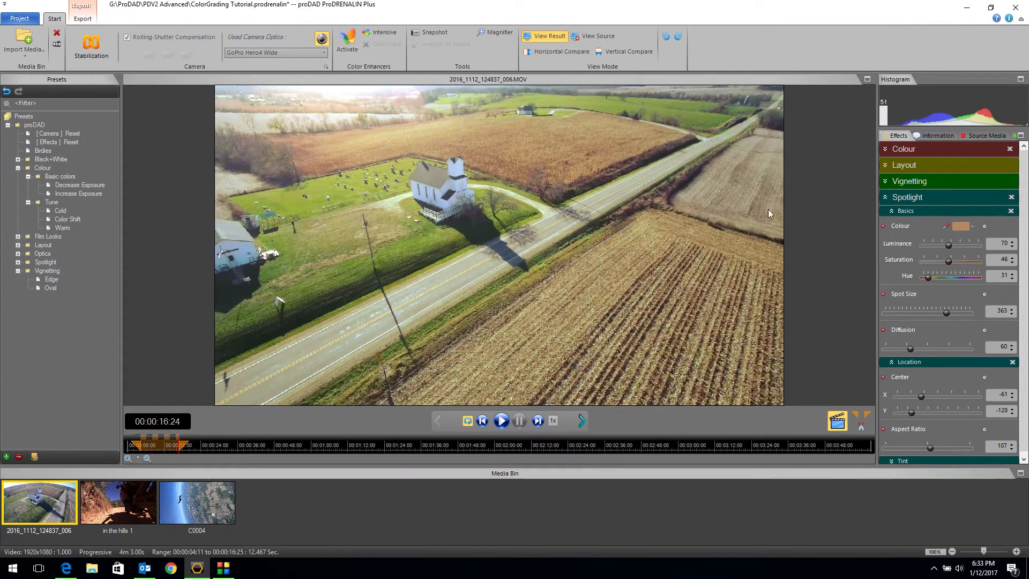
pyautogui.click(884, 198)
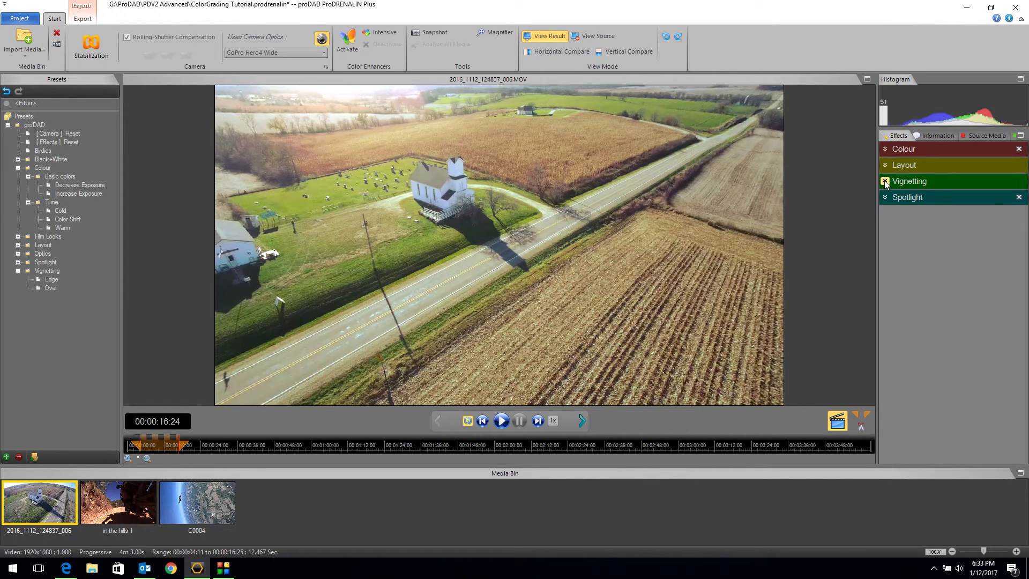
# Add a vignette with angle 66 and sharpness 40, try and reset its aspect ratio, and collapse the Vignetting settings.
pyautogui.click(885, 182)
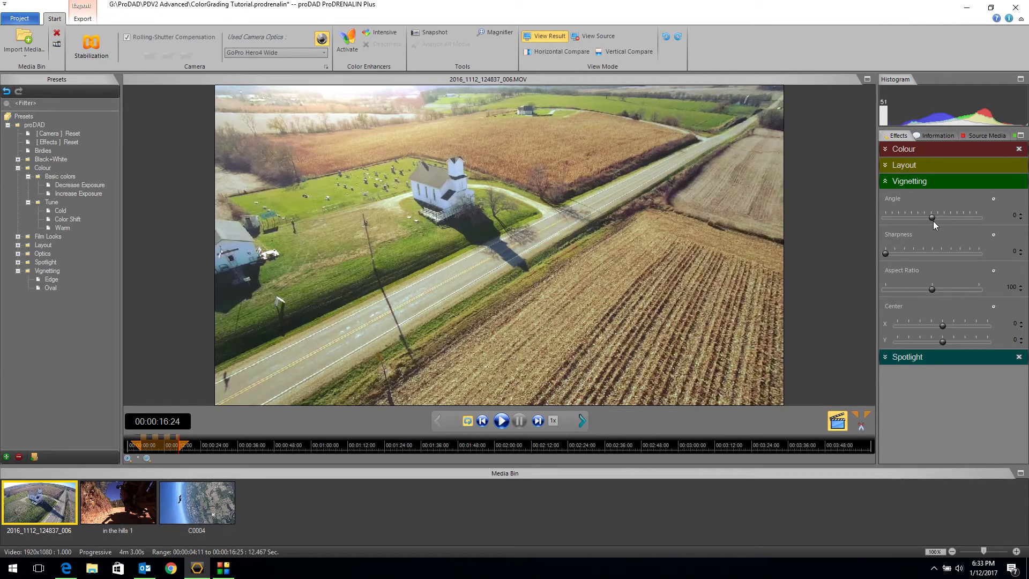
pyautogui.moveTo(931, 216)
pyautogui.mouseDown()
pyautogui.moveTo(979, 207)
pyautogui.moveTo(934, 213)
pyautogui.moveTo(949, 213)
pyautogui.mouseUp()
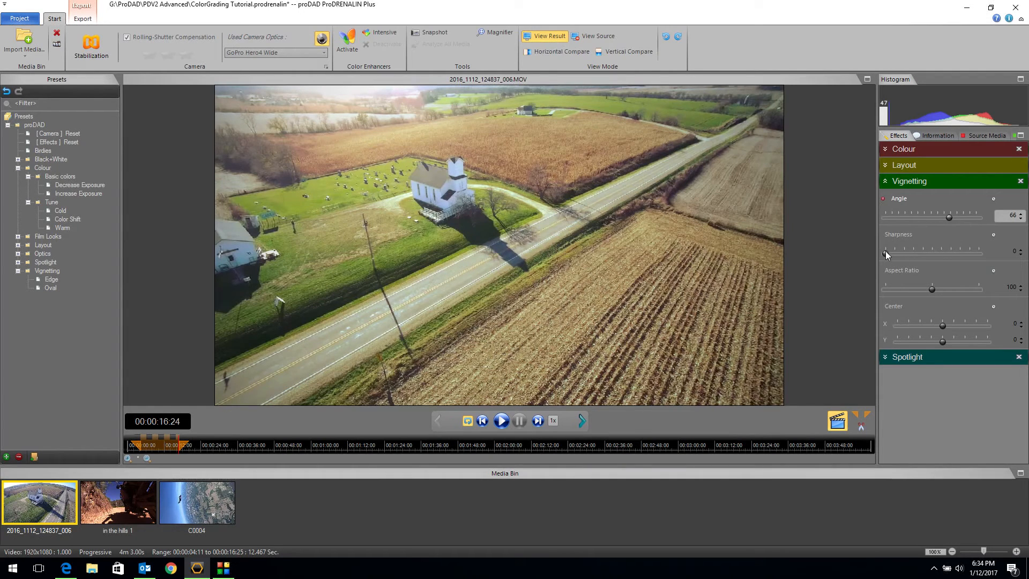
pyautogui.moveTo(885, 252)
pyautogui.mouseDown()
pyautogui.moveTo(914, 248)
pyautogui.moveTo(893, 253)
pyautogui.mouseUp()
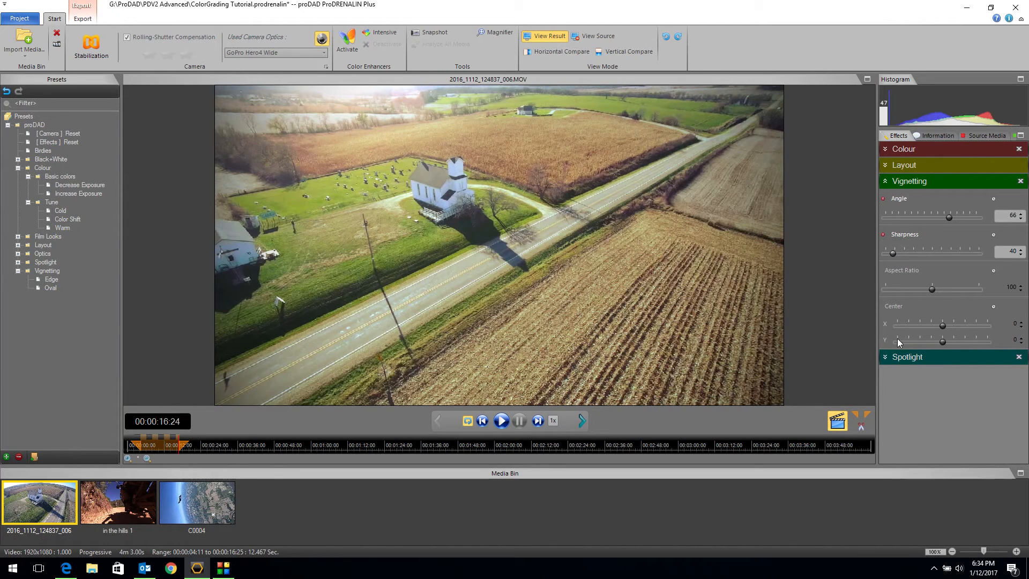
pyautogui.moveTo(931, 290); pyautogui.dragTo(892, 294)
pyautogui.click(883, 270)
pyautogui.click(881, 181)
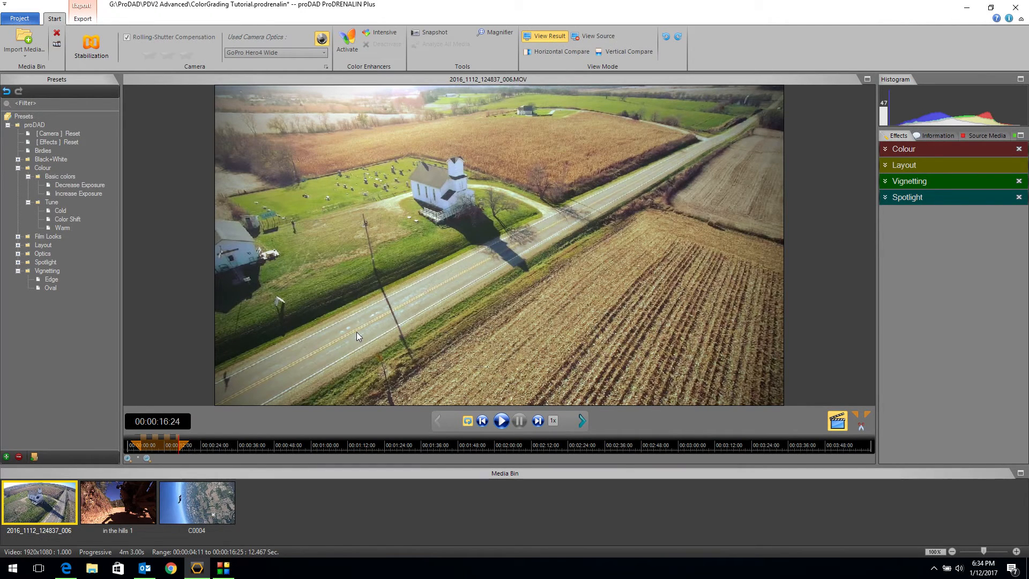
# Compare the vignetted clip with its source in a horizontal comparison, and return to the result view.
pyautogui.click(556, 51)
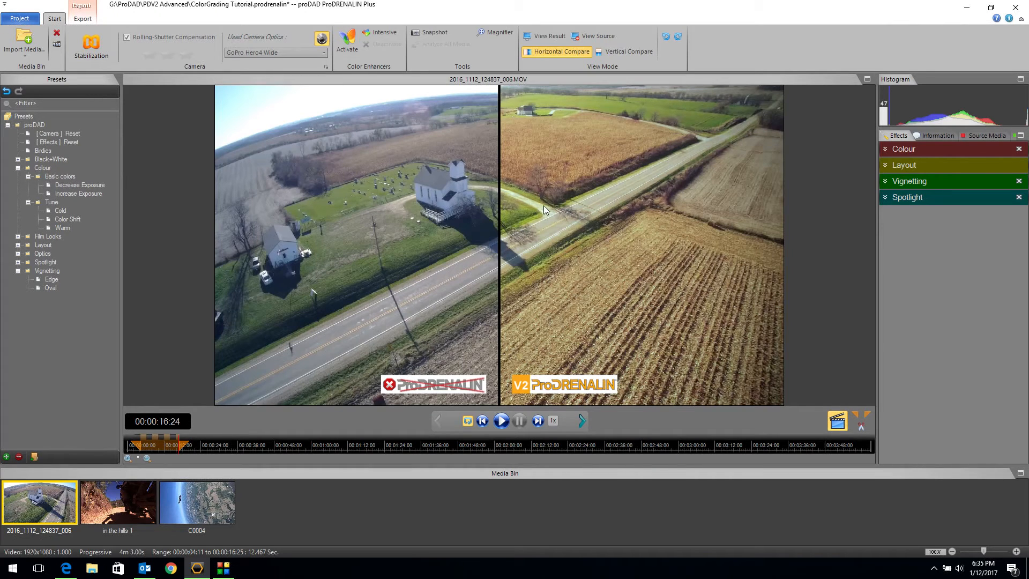
pyautogui.click(540, 38)
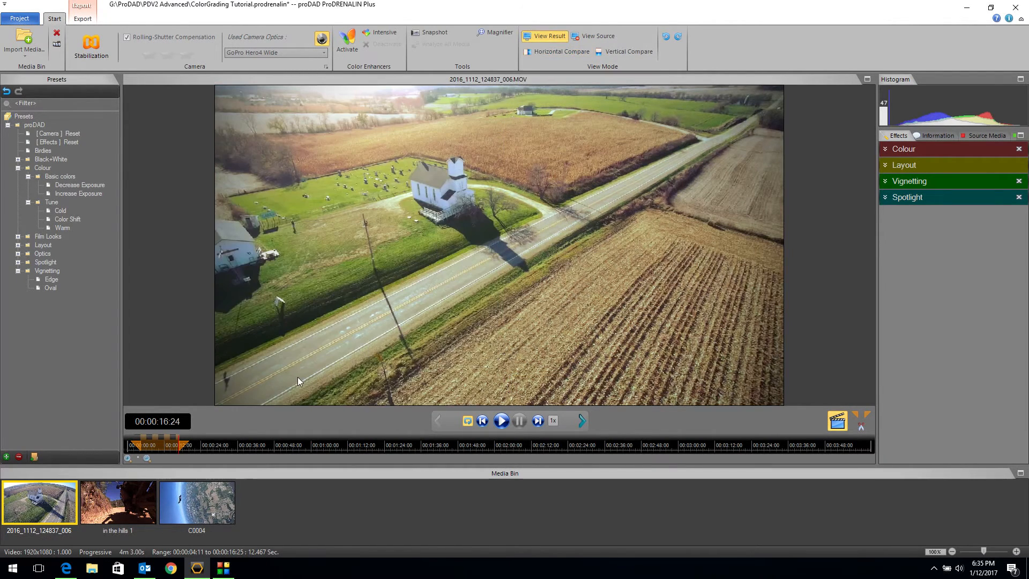
# Split-tone the clip "in the hills 1" with shadow saturation 5, midtone hue 17 and midtone saturation 13.
pyautogui.click(117, 505)
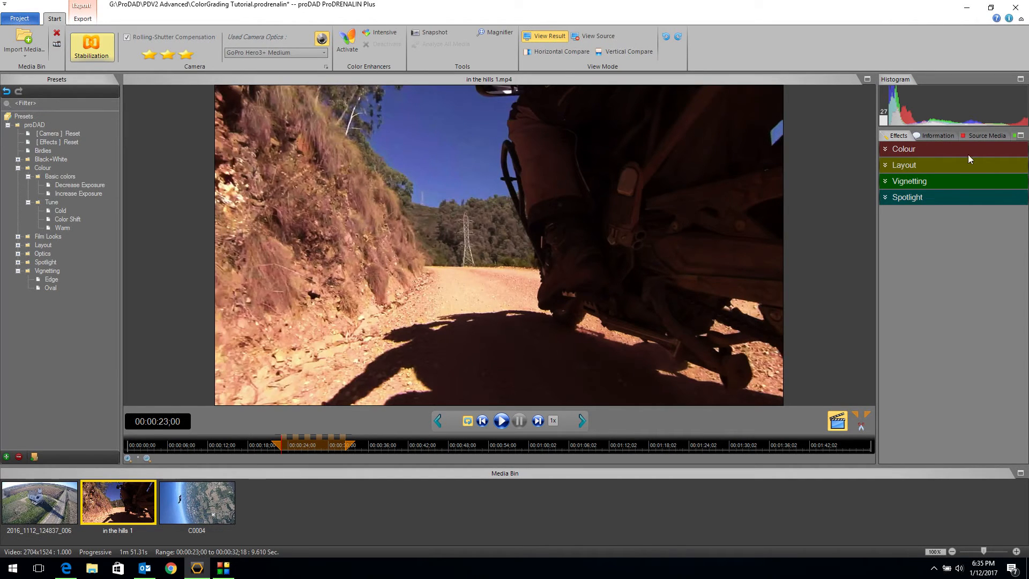
pyautogui.click(885, 149)
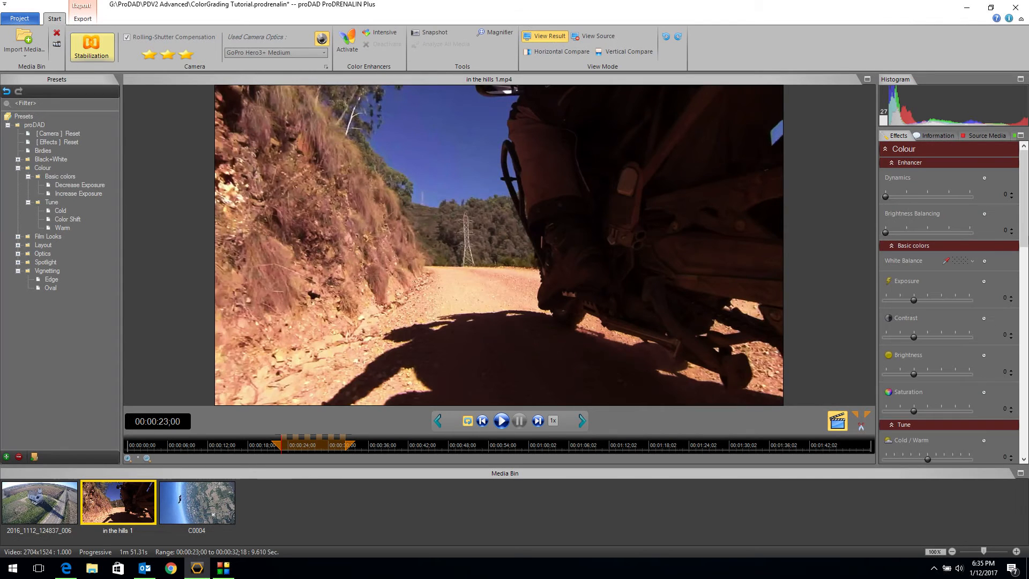
pyautogui.scroll(-10, 889, 182)
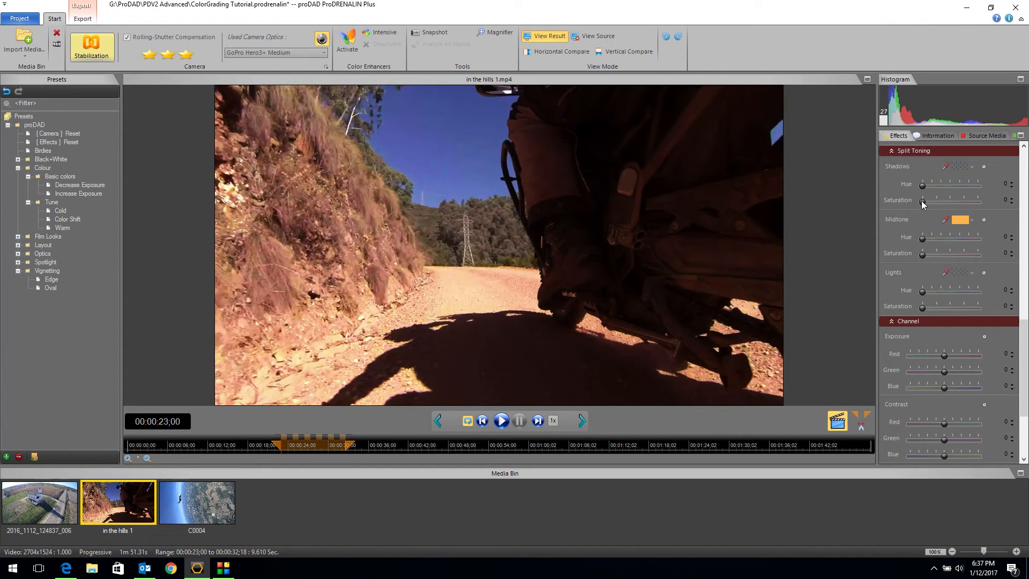
pyautogui.moveTo(921, 200)
pyautogui.mouseDown()
pyautogui.moveTo(952, 204)
pyautogui.moveTo(922, 191)
pyautogui.mouseUp()
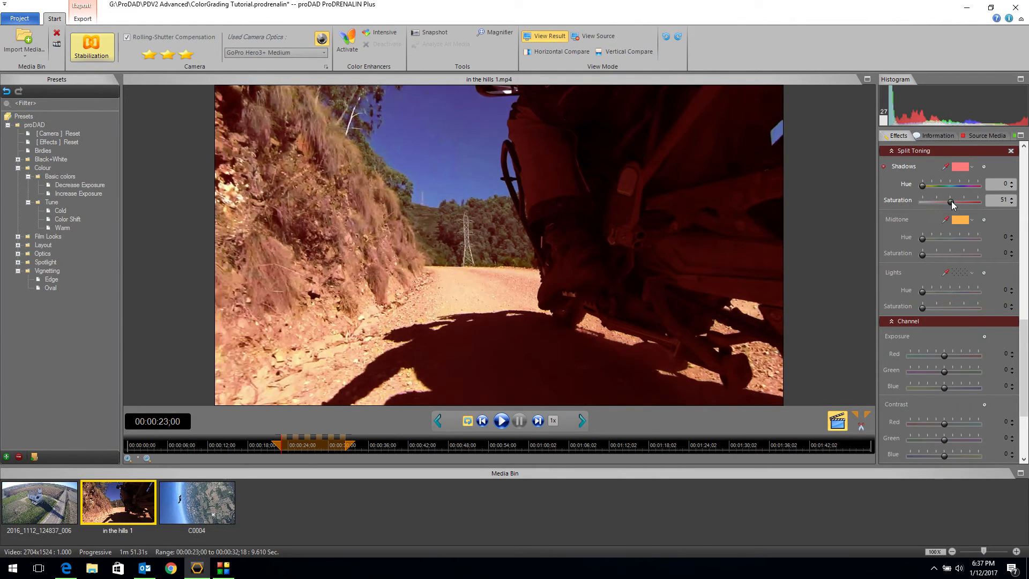
pyautogui.moveTo(951, 200); pyautogui.dragTo(924, 202)
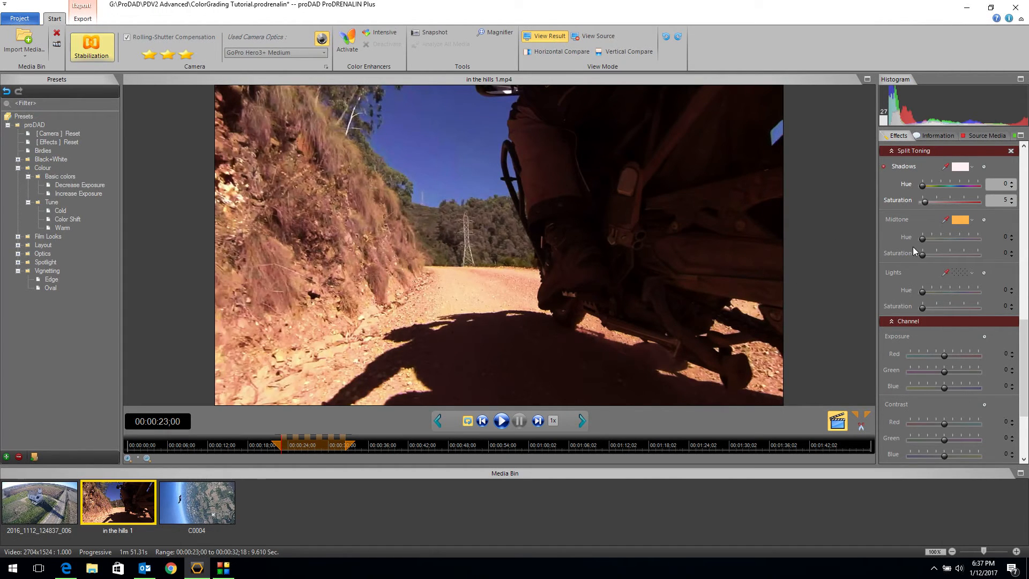
pyautogui.moveTo(921, 253); pyautogui.dragTo(957, 253)
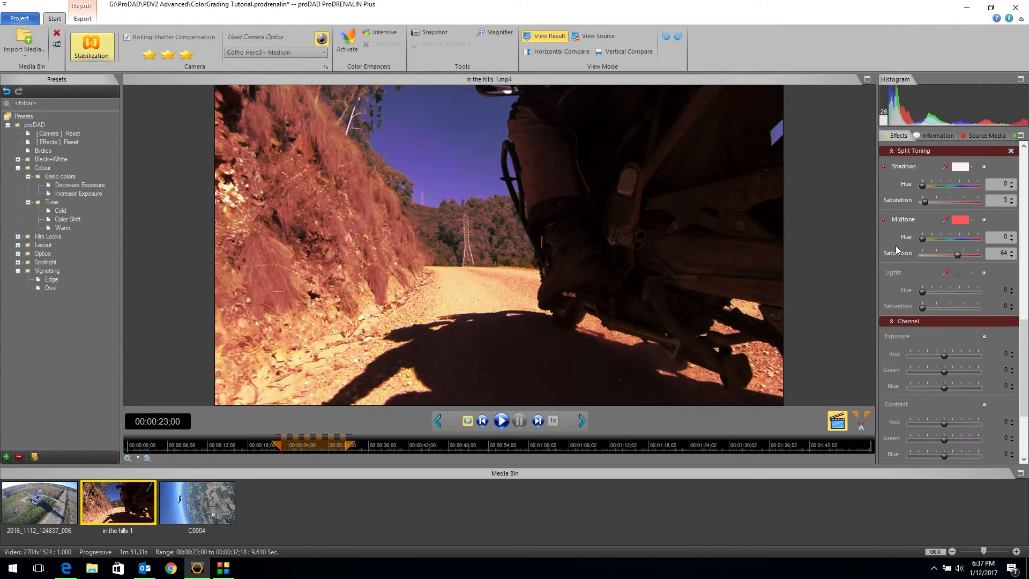
pyautogui.moveTo(922, 238); pyautogui.dragTo(930, 262)
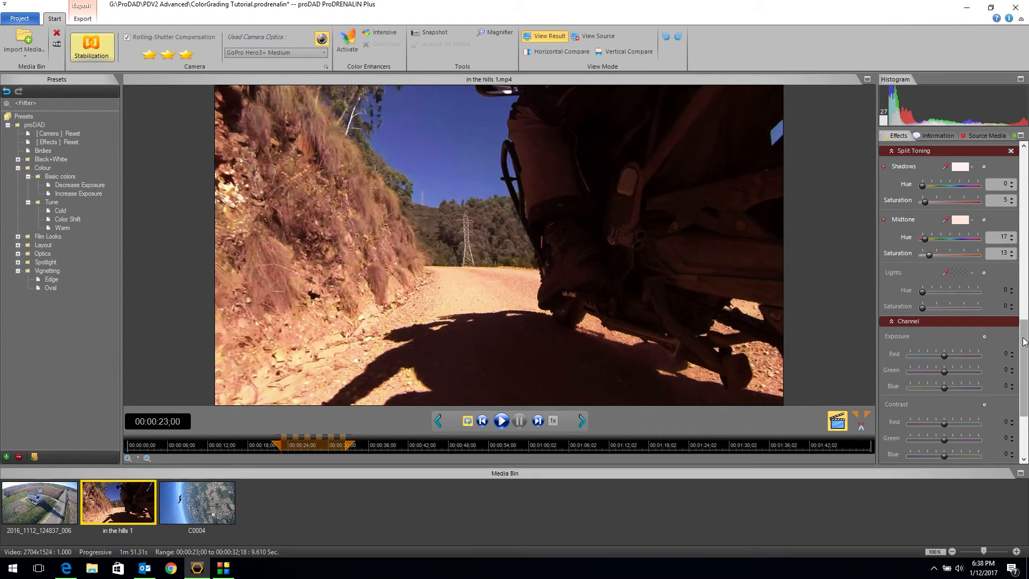
# Set the channel exposure of "in the hills 1" to red -6, green 6 and blue -4.
pyautogui.moveTo(1023, 347); pyautogui.dragTo(1023, 386)
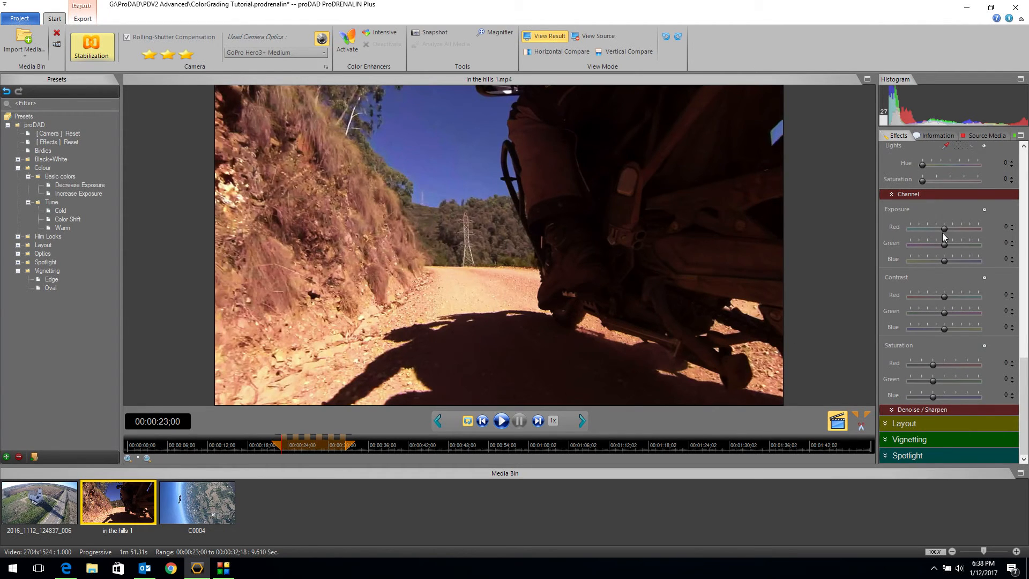
pyautogui.moveTo(944, 227); pyautogui.dragTo(950, 229)
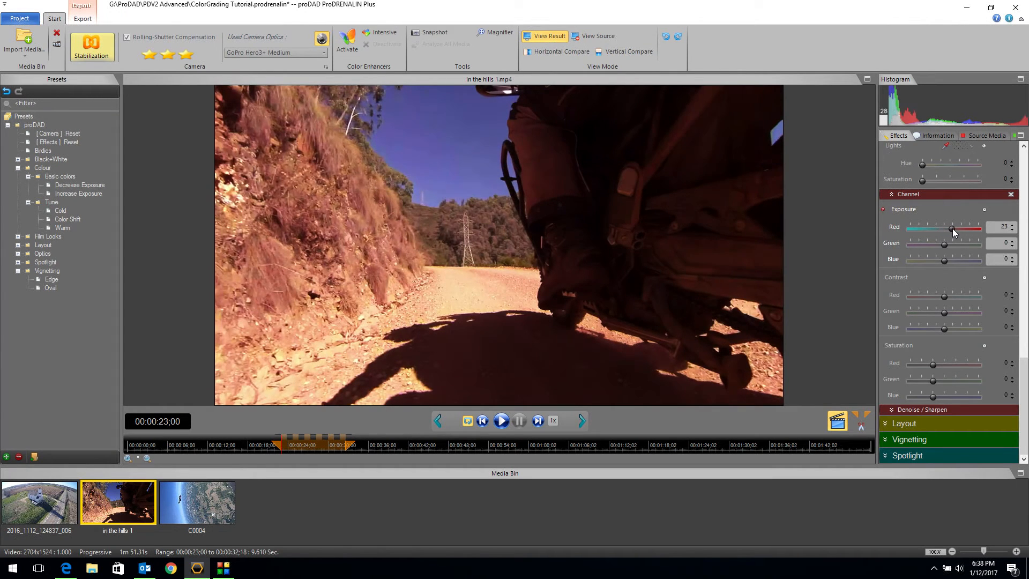
pyautogui.moveTo(942, 231); pyautogui.dragTo(946, 248)
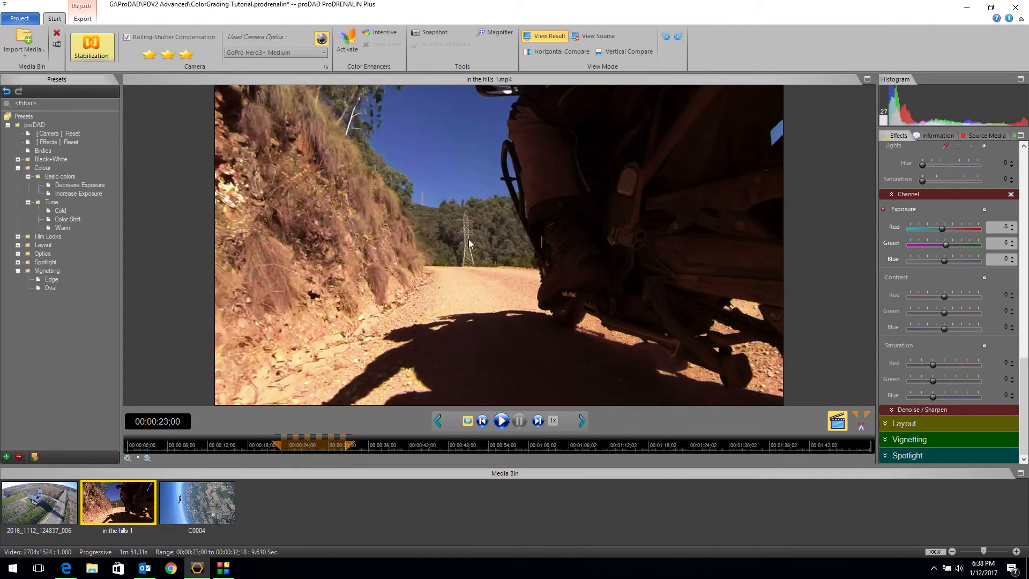
pyautogui.moveTo(943, 263); pyautogui.dragTo(942, 265)
# Set the channel contrast to red 32, green 0 and blue 18, resetting the first red adjustment on the way.
pyautogui.moveTo(943, 294); pyautogui.dragTo(953, 295)
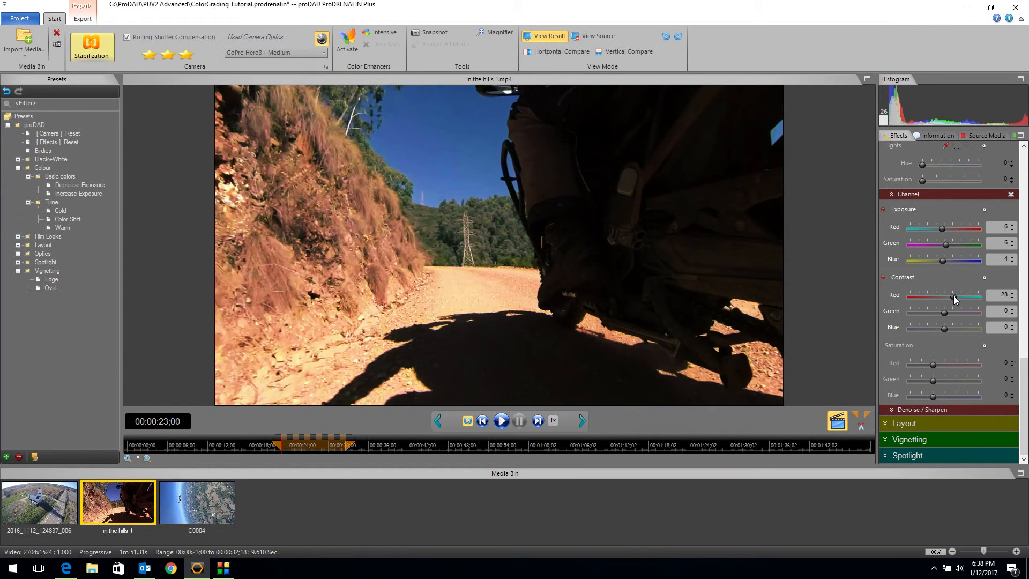
pyautogui.click(883, 278)
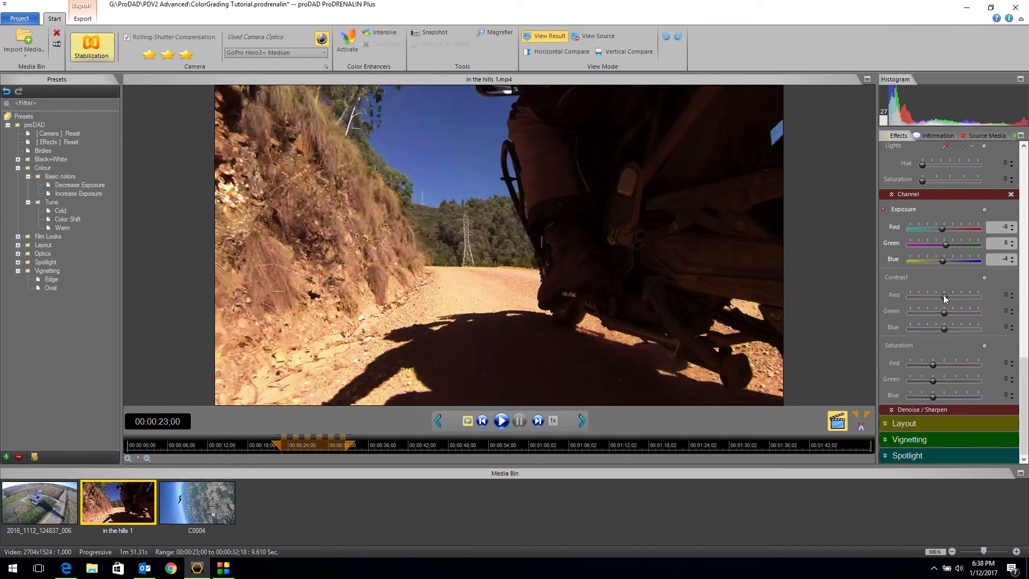
pyautogui.moveTo(943, 294); pyautogui.dragTo(953, 296)
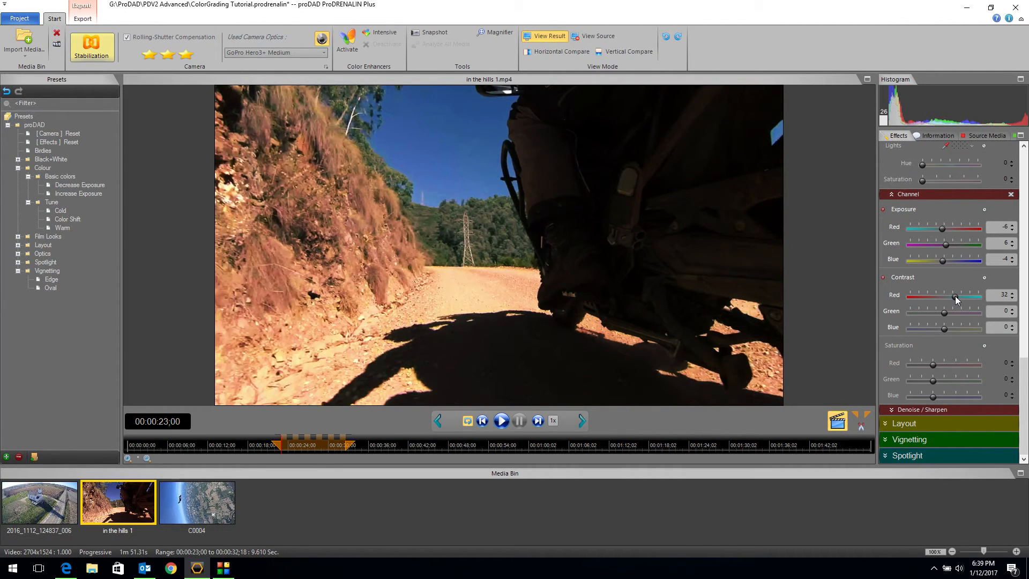
pyautogui.hotkey('ctrl', 's')
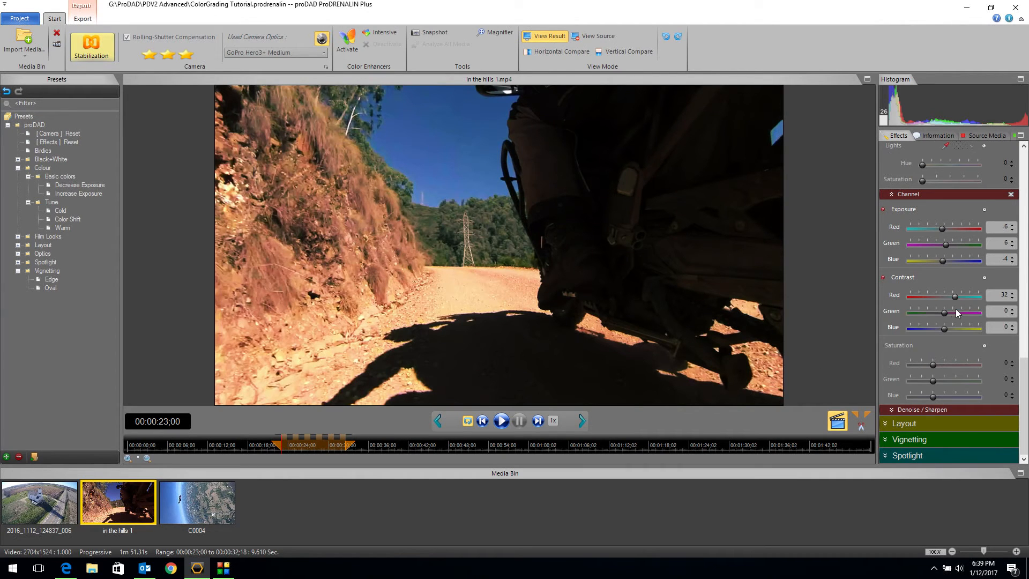
pyautogui.moveTo(943, 313)
pyautogui.mouseDown()
pyautogui.moveTo(934, 314)
pyautogui.moveTo(959, 313)
pyautogui.moveTo(944, 315)
pyautogui.mouseUp()
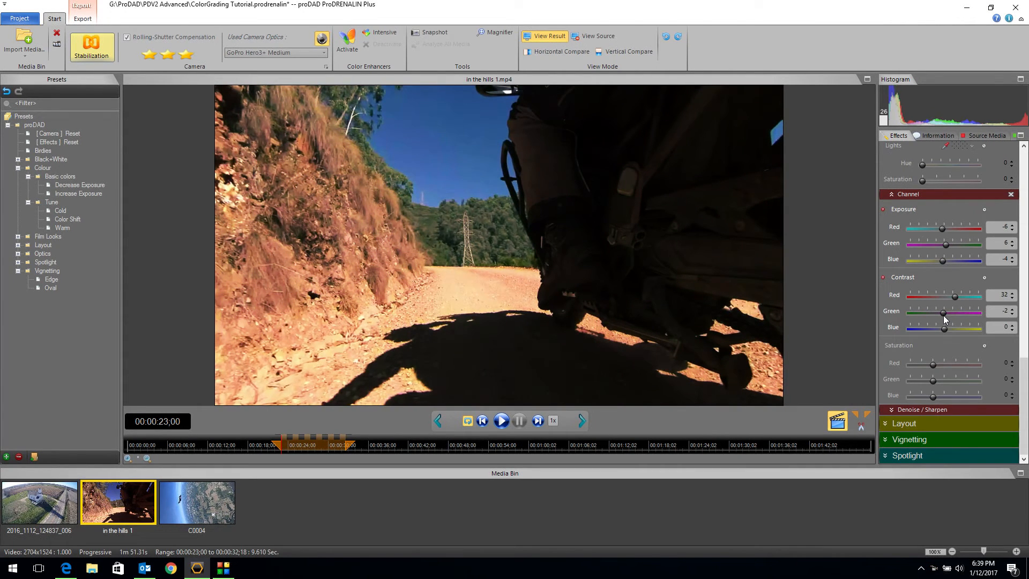
pyautogui.click(1012, 314)
pyautogui.click(1013, 315)
pyautogui.moveTo(944, 329)
pyautogui.mouseDown()
pyautogui.moveTo(928, 333)
pyautogui.moveTo(950, 335)
pyautogui.mouseUp()
# Set the channel saturation to red 9, green 54 and blue 6.
pyautogui.moveTo(933, 365); pyautogui.dragTo(934, 366)
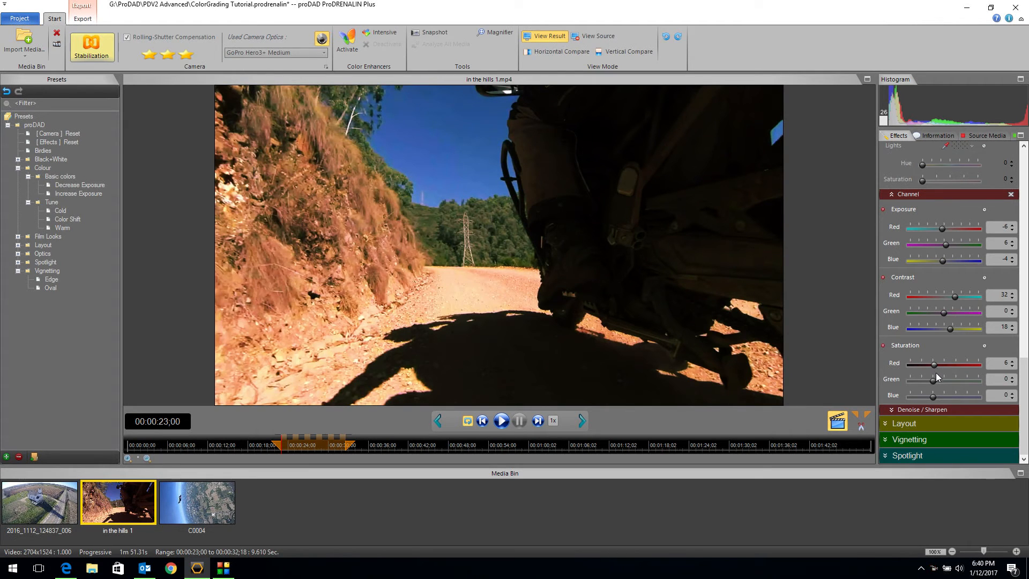
pyautogui.moveTo(934, 381)
pyautogui.mouseDown()
pyautogui.moveTo(950, 379)
pyautogui.moveTo(941, 381)
pyautogui.mouseUp()
pyautogui.moveTo(931, 396); pyautogui.dragTo(934, 396)
# Check the graded clip against its source in a vertical comparison, return to the result view, and lower the red channel saturation.
pyautogui.click(623, 51)
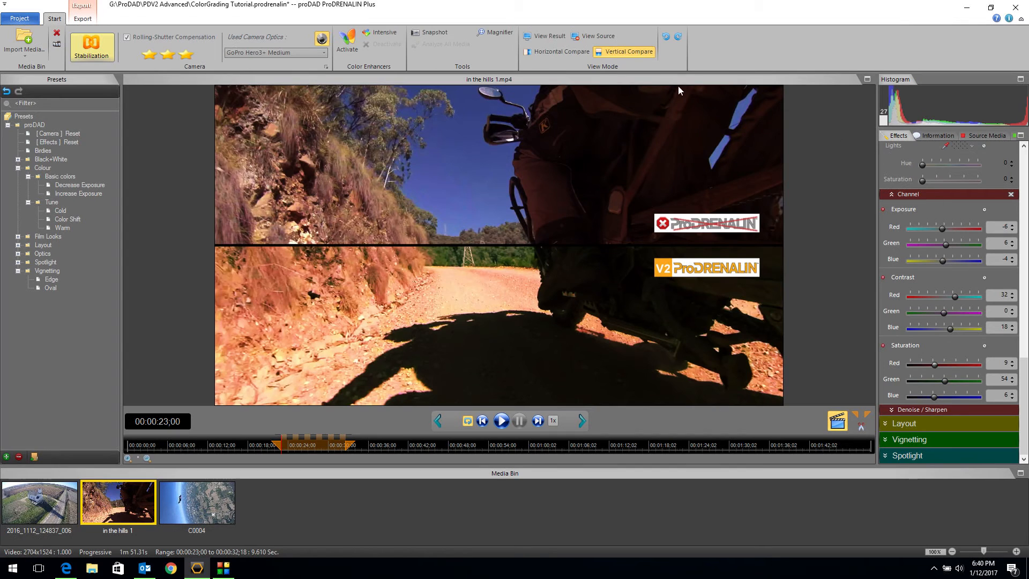
pyautogui.click(544, 40)
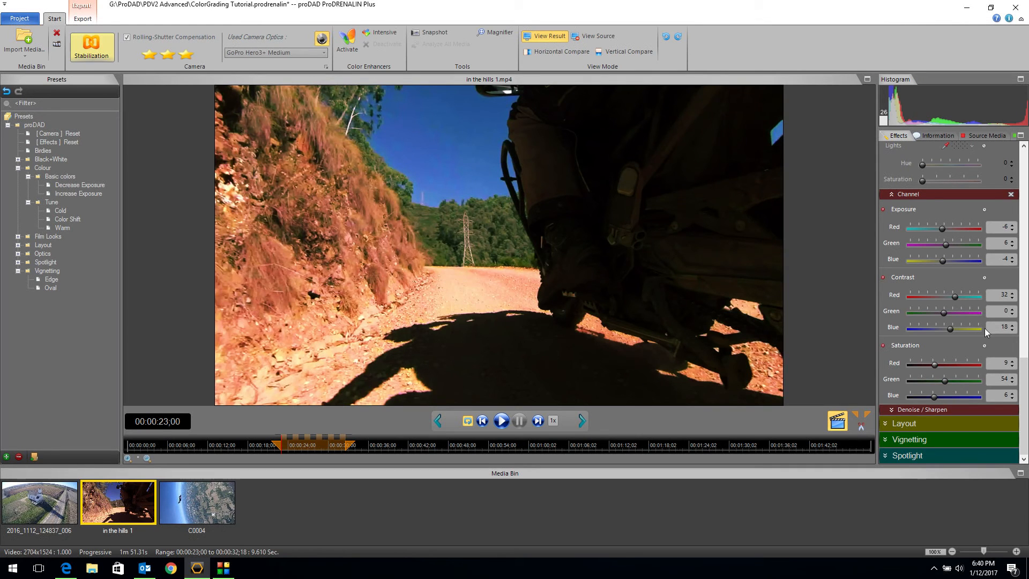
pyautogui.moveTo(937, 365); pyautogui.dragTo(922, 365)
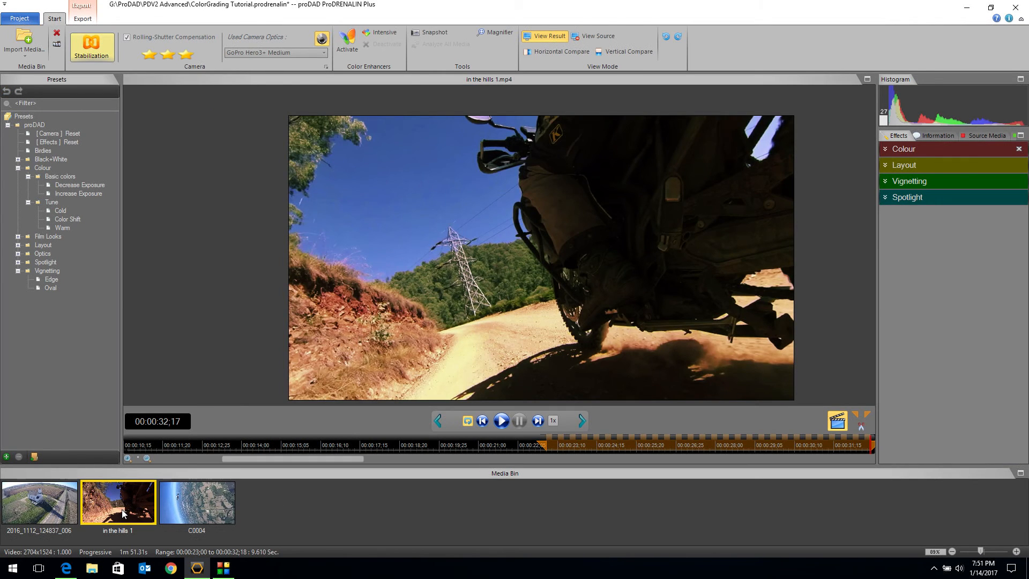
# Give clip C0004 a spotlight coloured from the bright sky near the horizon, with spot size 229 and diffusion 59.
pyautogui.click(186, 508)
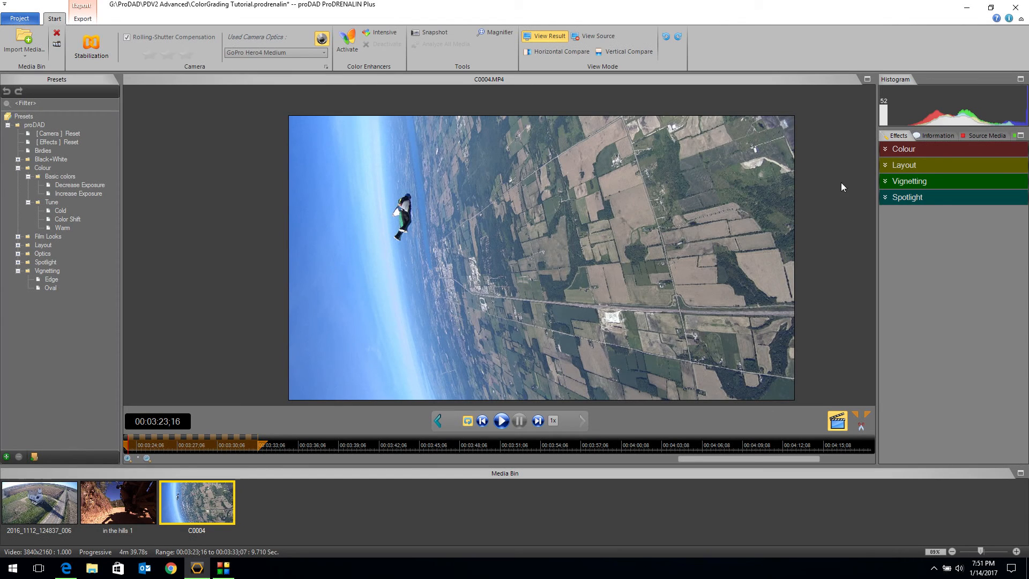
pyautogui.click(884, 197)
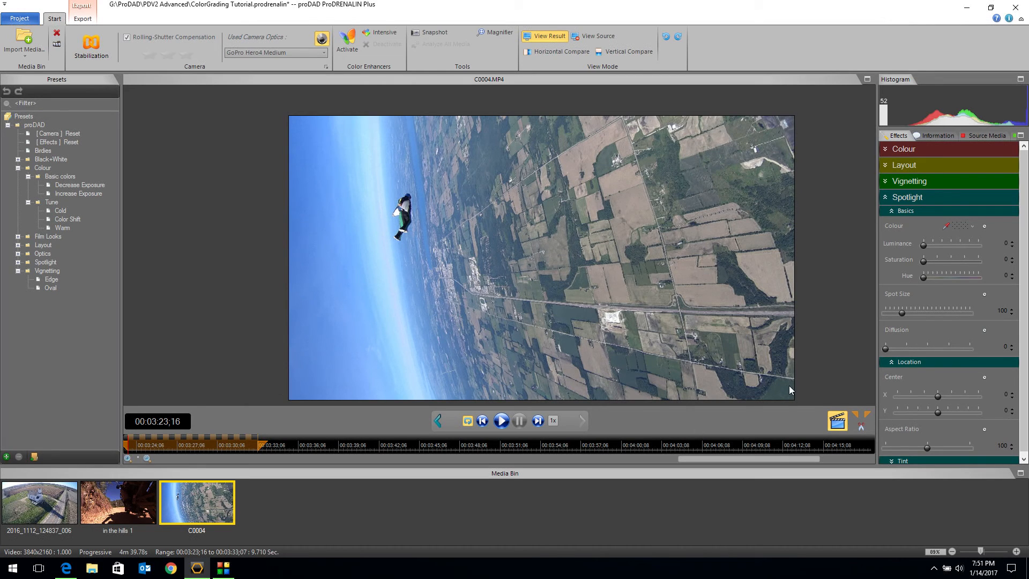
pyautogui.click(945, 225)
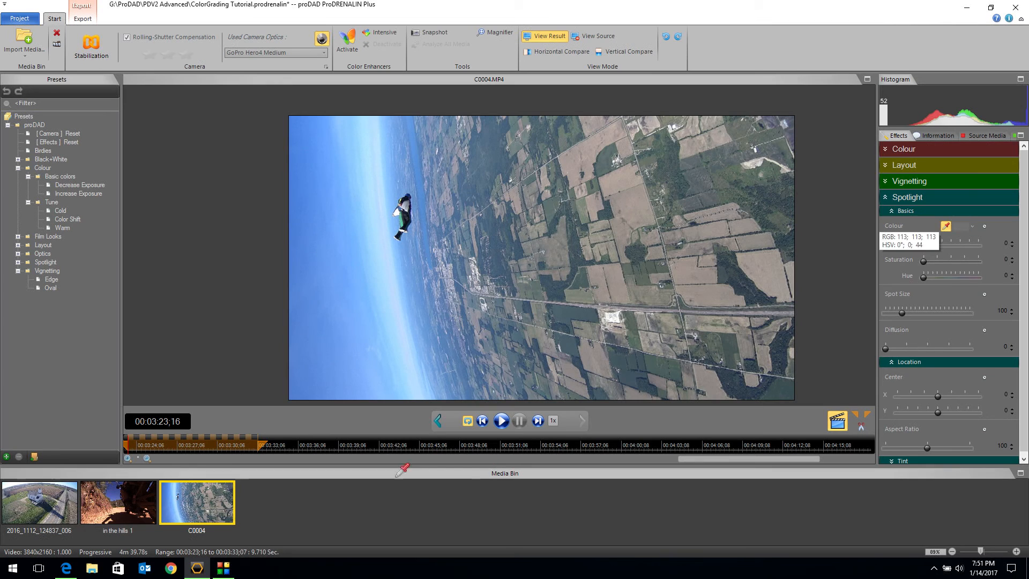
pyautogui.click(401, 327)
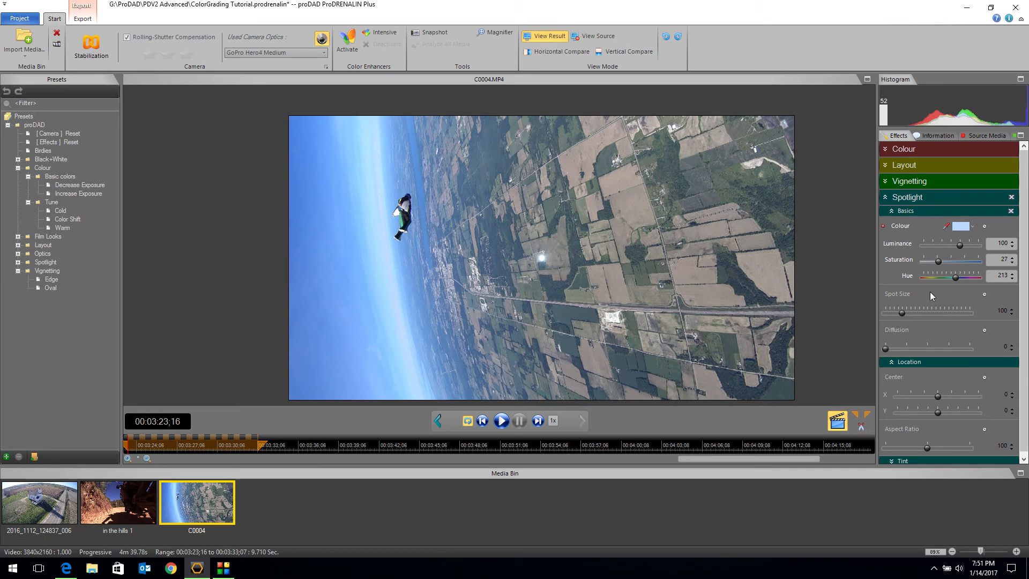
pyautogui.moveTo(902, 310); pyautogui.dragTo(924, 310)
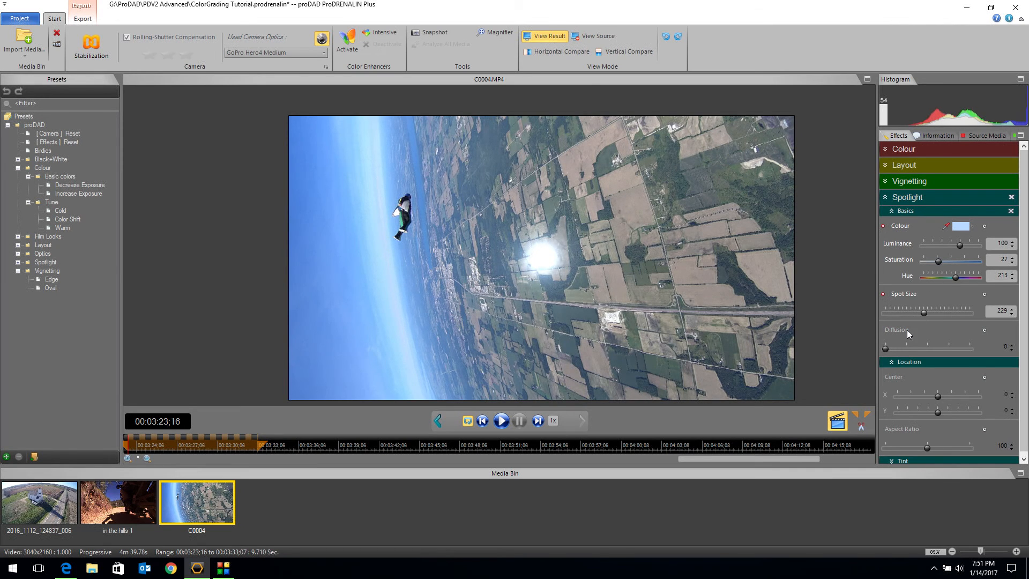
pyautogui.moveTo(884, 349); pyautogui.dragTo(909, 348)
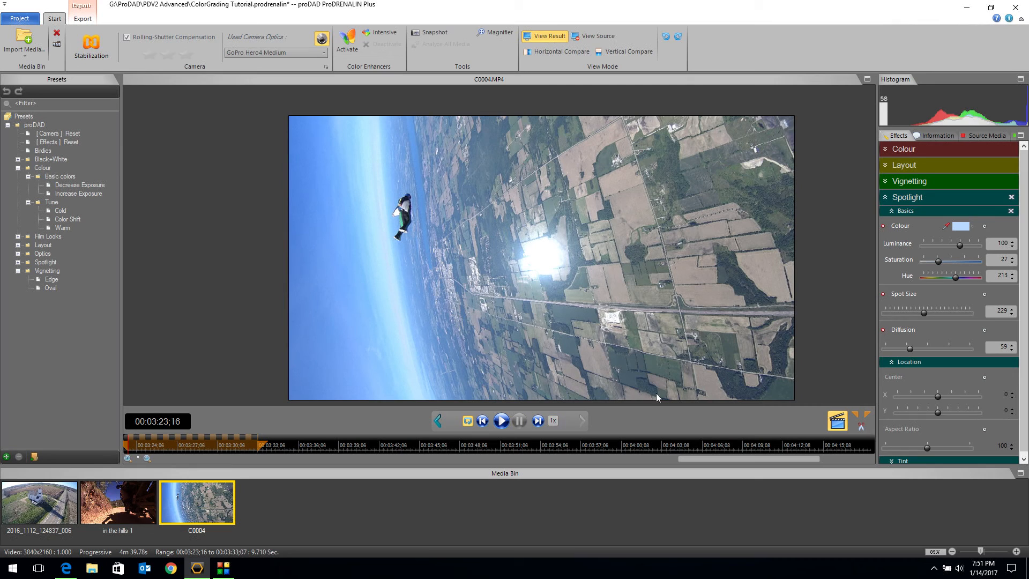
# Animate the spotlight centre from X -94, Y 94 at the range start to Y -91 at 00:03:33;05.
pyautogui.click(984, 378)
pyautogui.moveTo(938, 397); pyautogui.dragTo(956, 413)
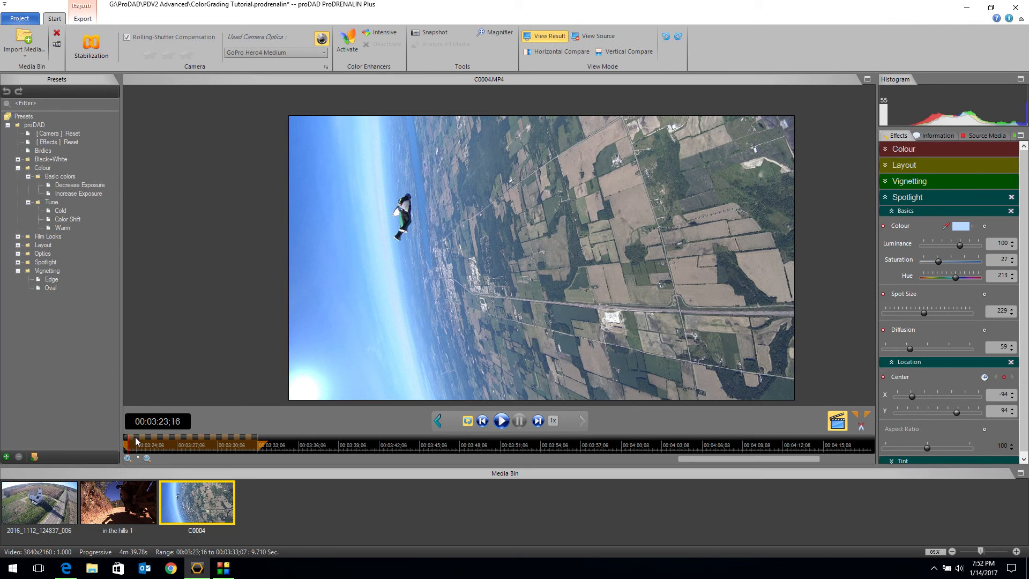
pyautogui.moveTo(149, 440); pyautogui.dragTo(257, 443)
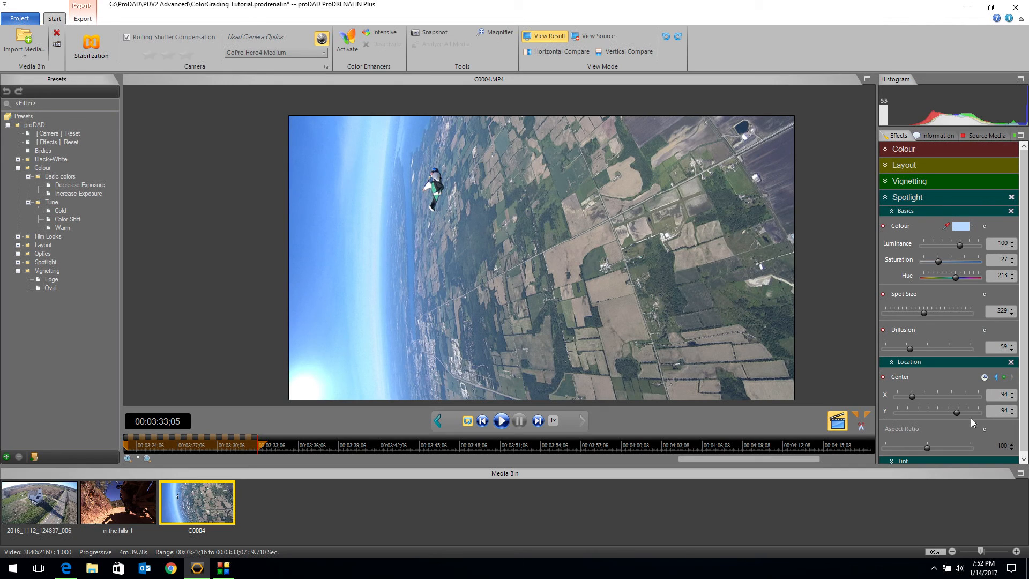
pyautogui.moveTo(956, 413); pyautogui.dragTo(919, 412)
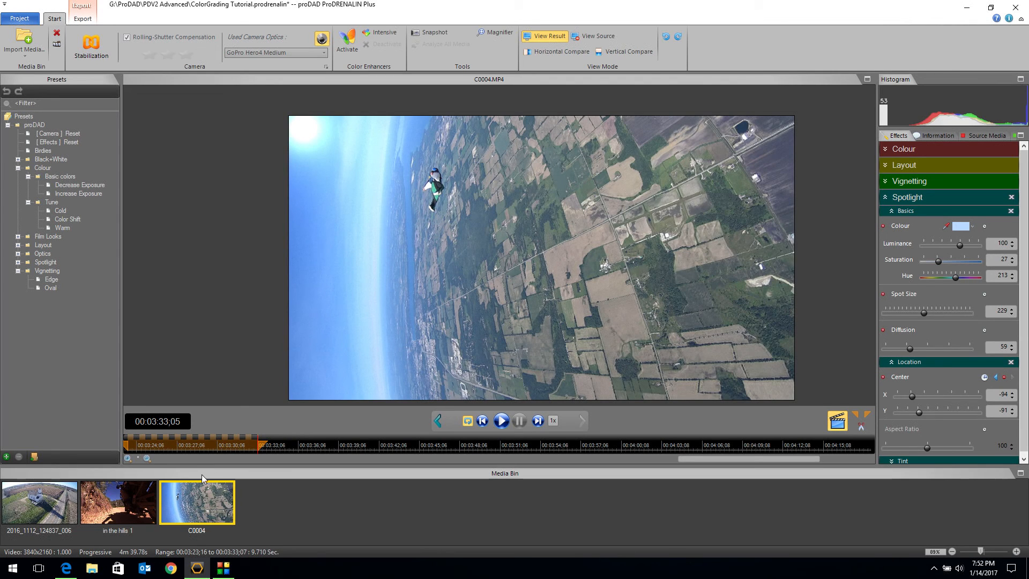
# Scrub through the first second of the range to check the spotlight's movement across the sky.
pyautogui.click(131, 439)
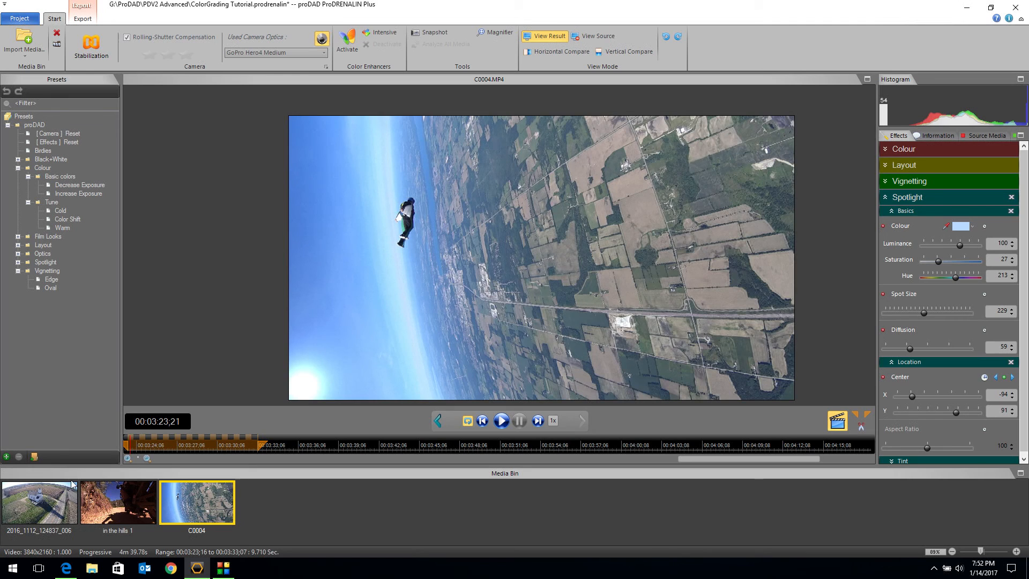
pyautogui.moveTo(130, 440)
pyautogui.mouseDown()
pyautogui.moveTo(255, 440)
pyautogui.moveTo(138, 446)
pyautogui.mouseUp()
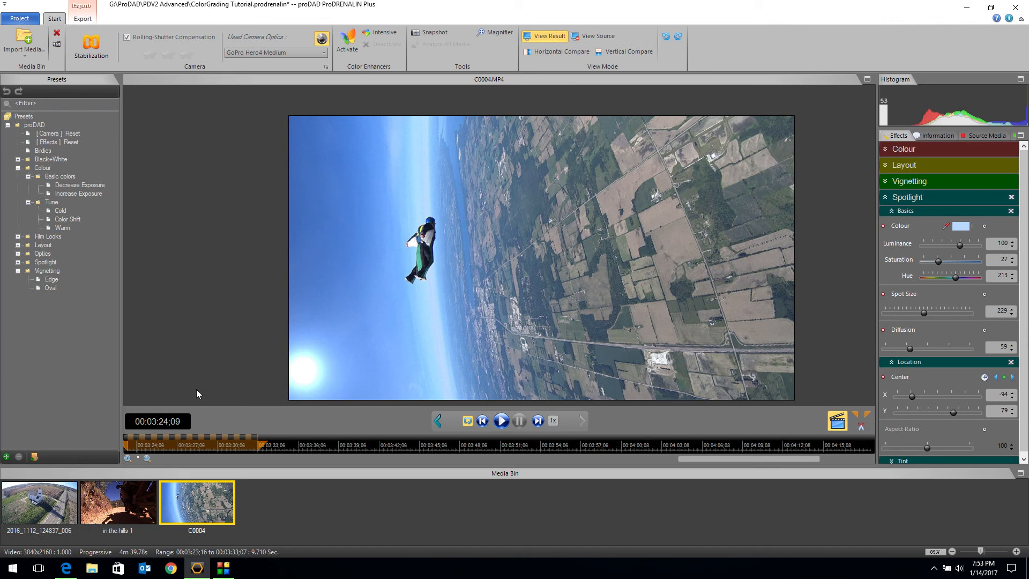
pyautogui.moveTo(154, 447); pyautogui.dragTo(129, 439)
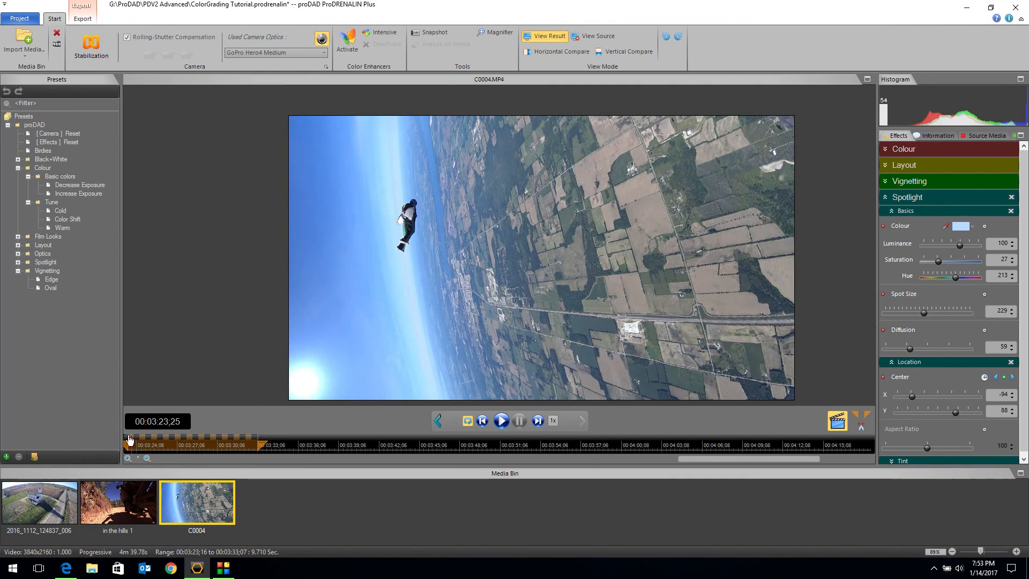
# Create a new preset in the proDAD folder from the colour, layout, vignetting and spotlight settings of clip 2016_1112_124837_006.
pyautogui.click(37, 507)
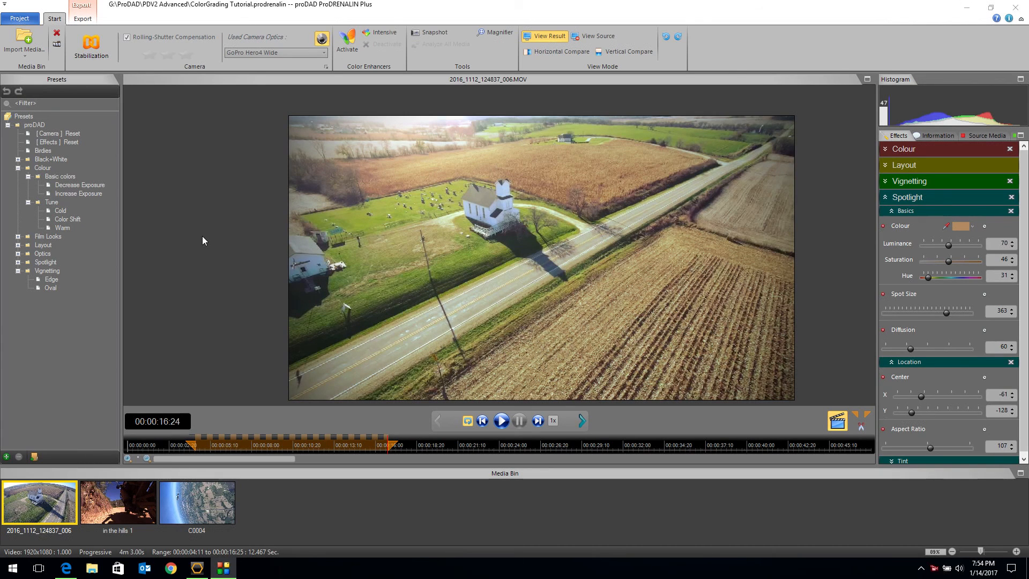
pyautogui.click(202, 236)
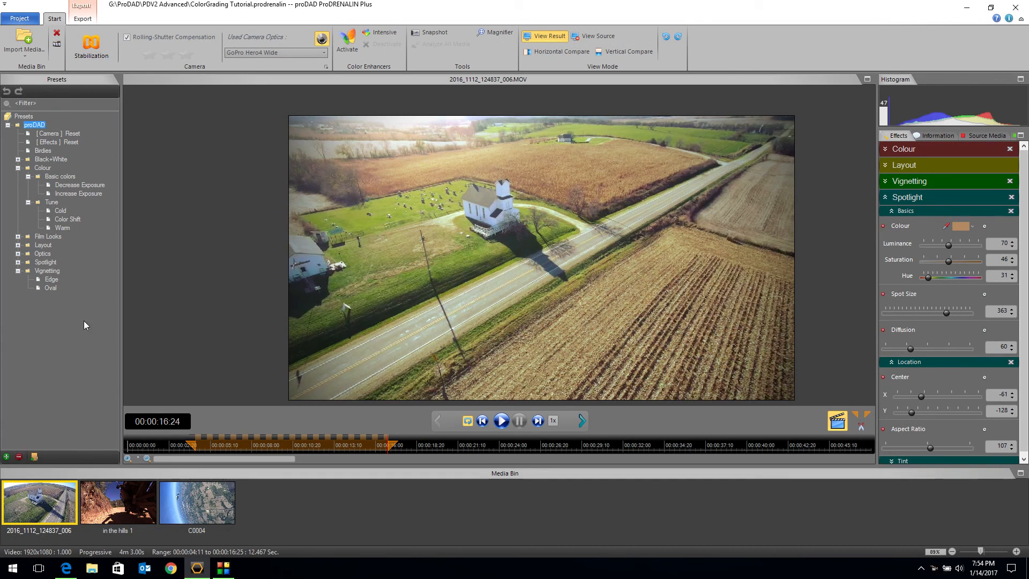
pyautogui.click(7, 457)
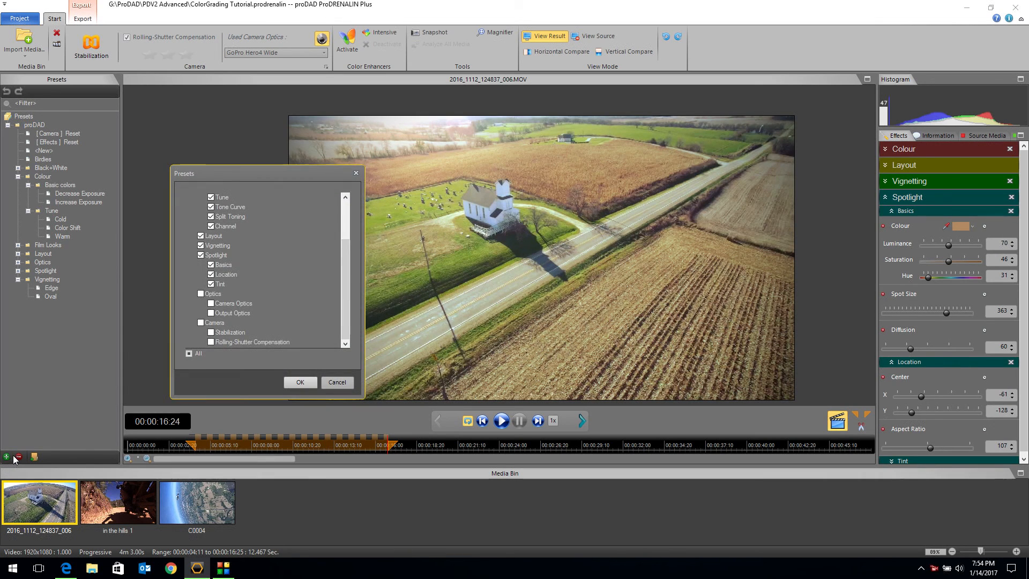
pyautogui.scroll(5, 346, 277)
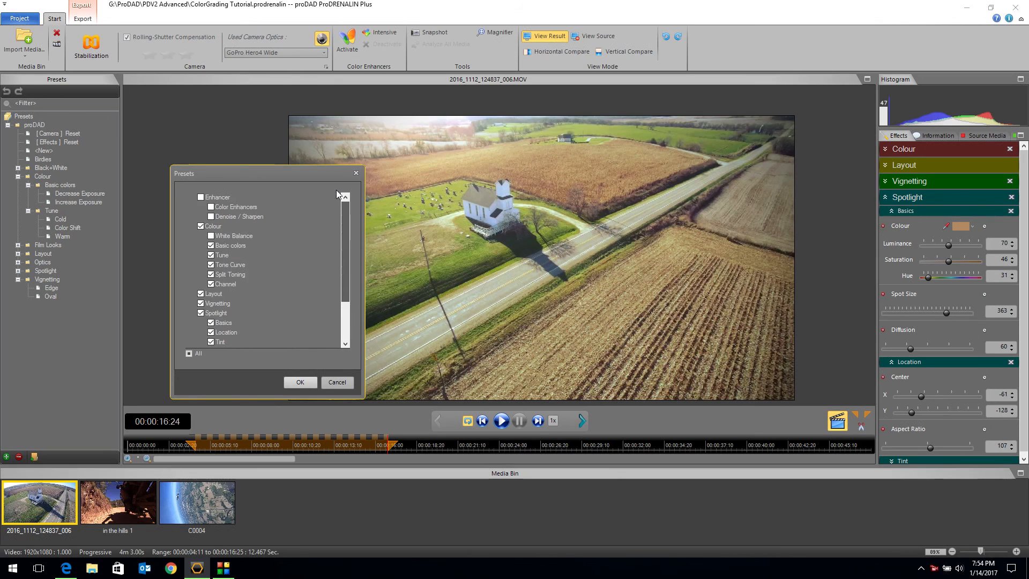
pyautogui.scroll(-5, 347, 277)
pyautogui.click(300, 382)
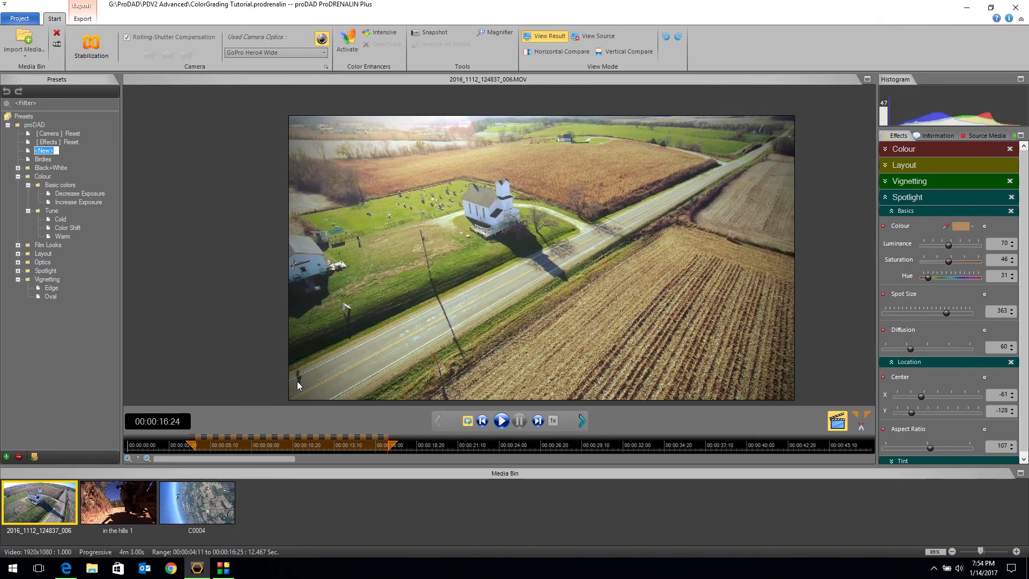
# Name the new preset Aerial Chapel.
pyautogui.click(35, 151)
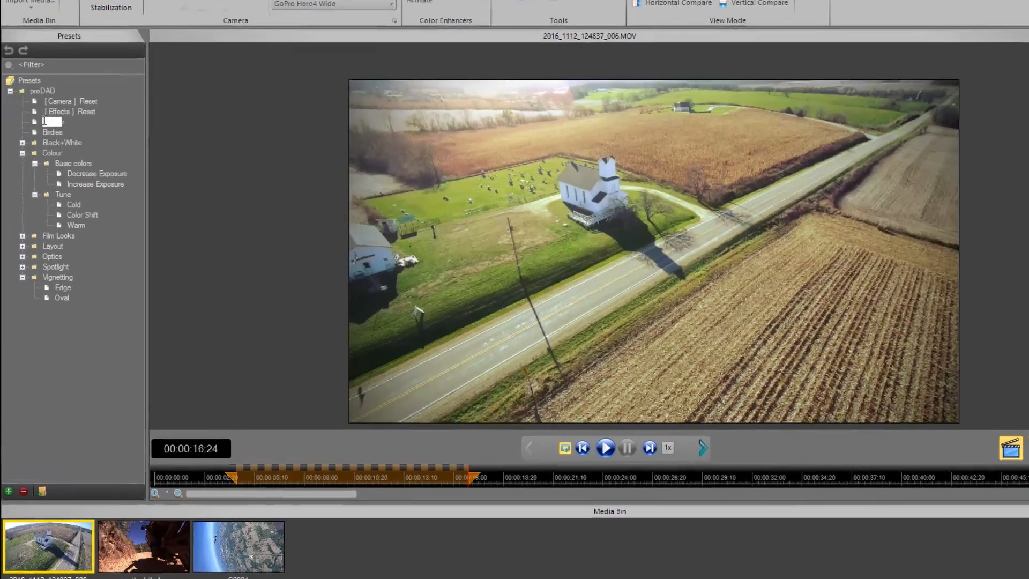
pyautogui.press('Delete')
pyautogui.press('Delete')
pyautogui.press('Delete')
pyautogui.press('Delete')
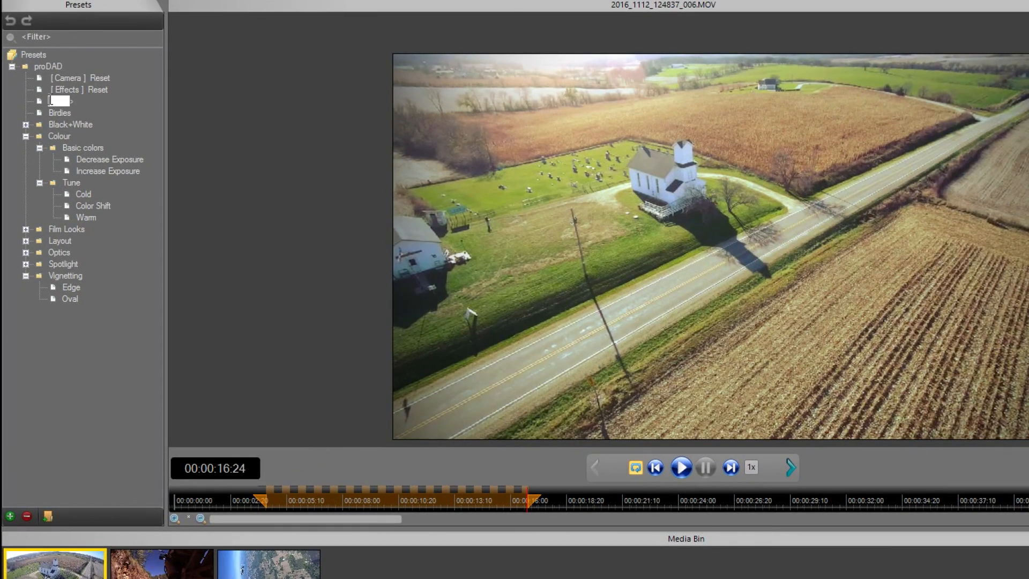
pyautogui.write('Aerial Chapel')
pyautogui.press('Return')
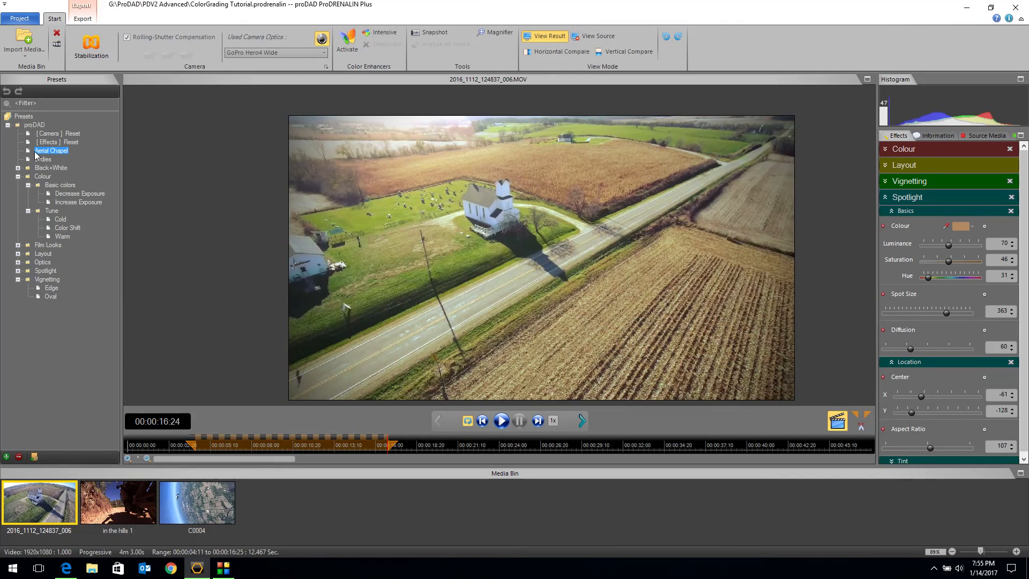
# Test the Aerial Chapel preset by resetting the clip's effects and reapplying the preset.
pyautogui.click(222, 333)
pyautogui.doubleClick(52, 142)
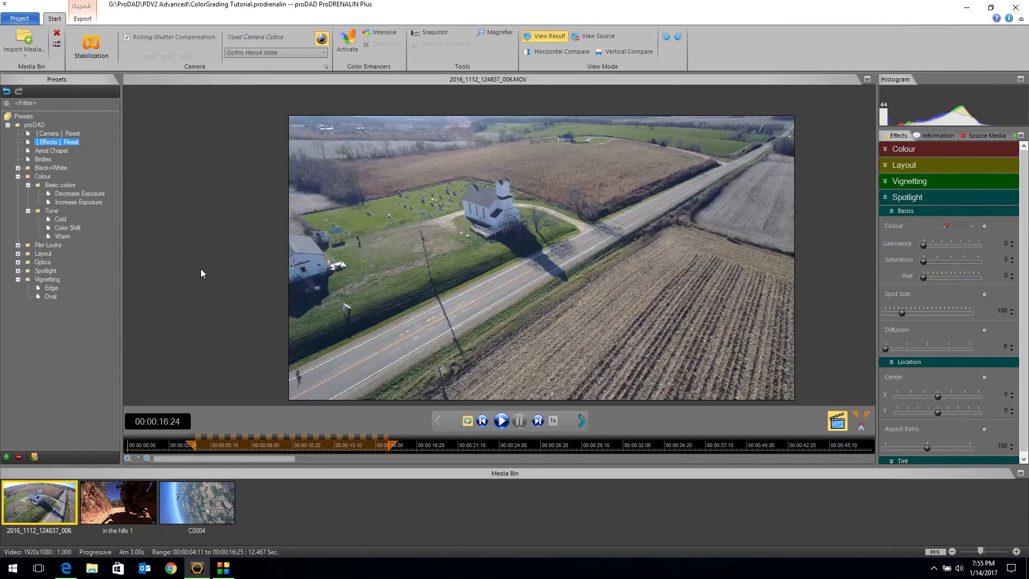
pyautogui.doubleClick(45, 152)
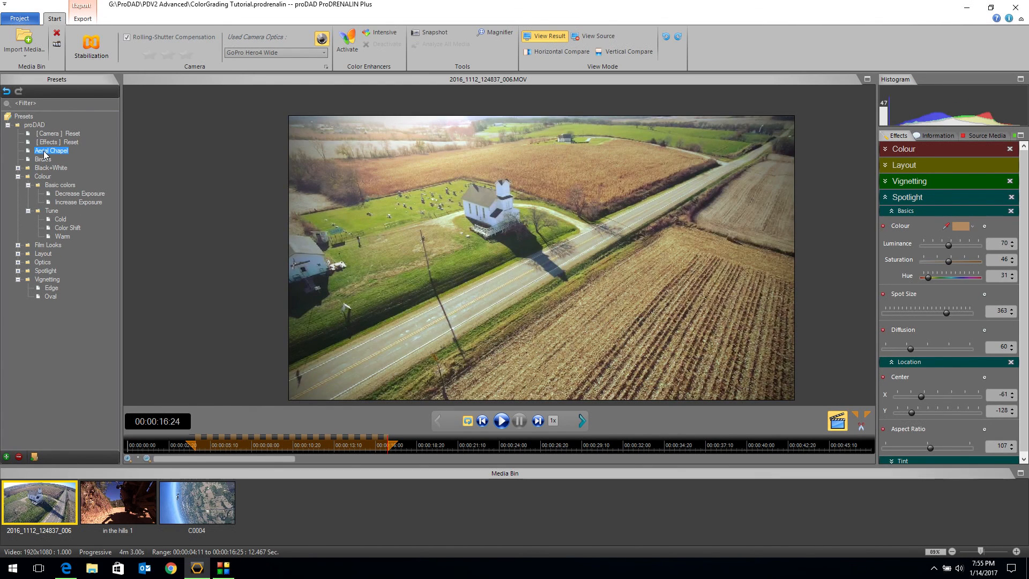
# Clear the effects of "in the hills 1", try the Aerial Chapel preset on it, and reset its effects again.
pyautogui.click(119, 505)
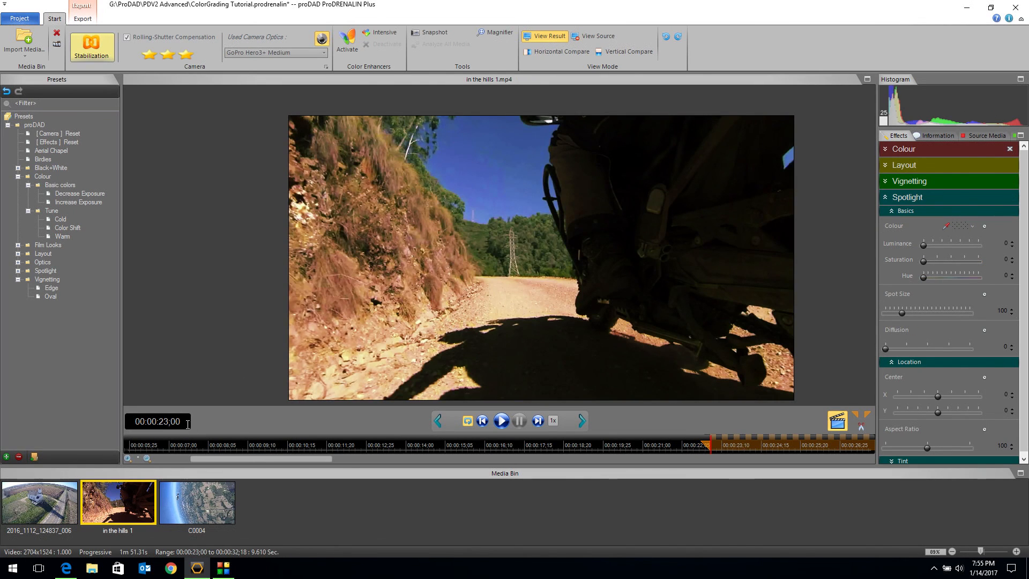
pyautogui.click(45, 142)
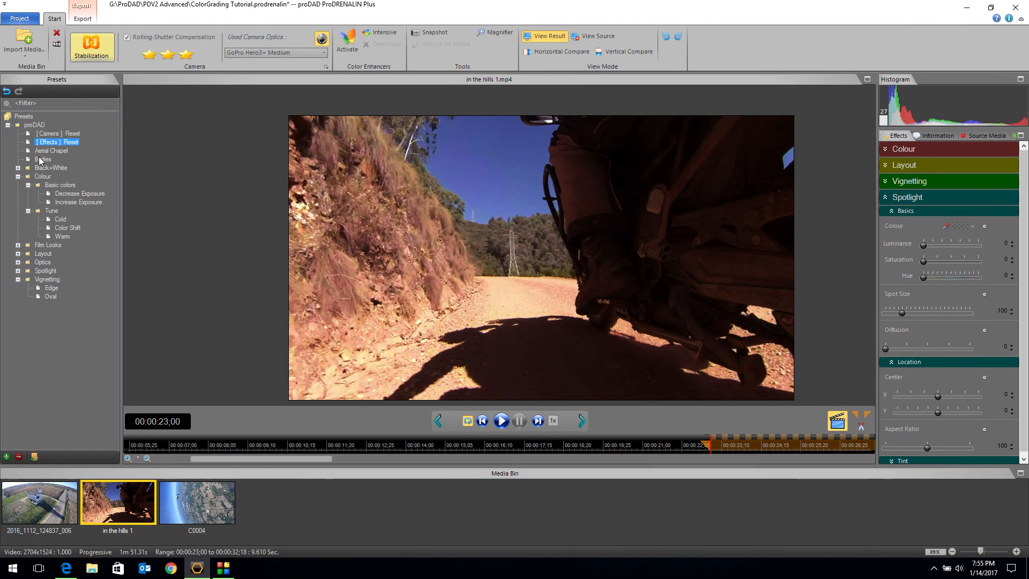
pyautogui.click(37, 152)
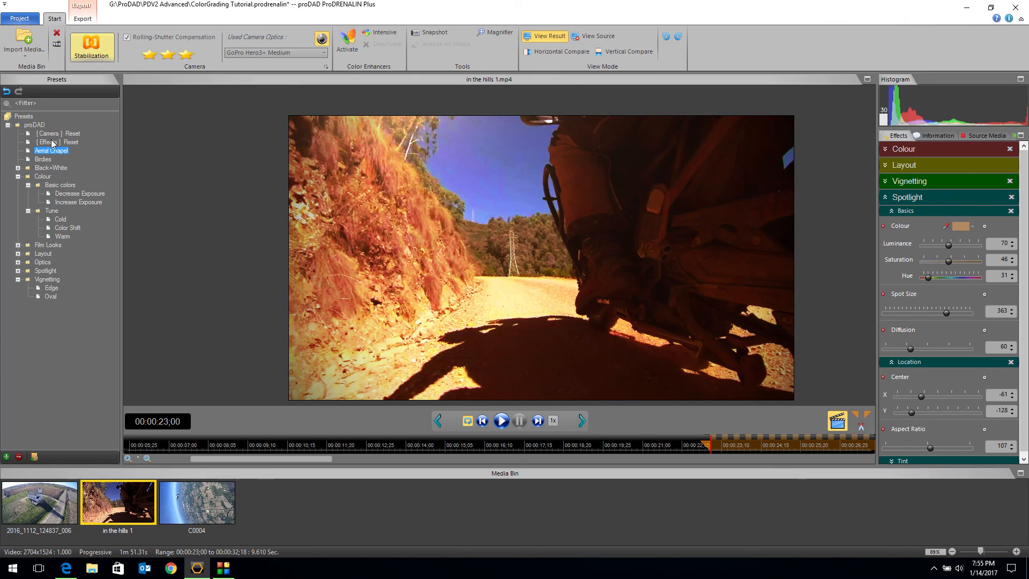
pyautogui.click(51, 142)
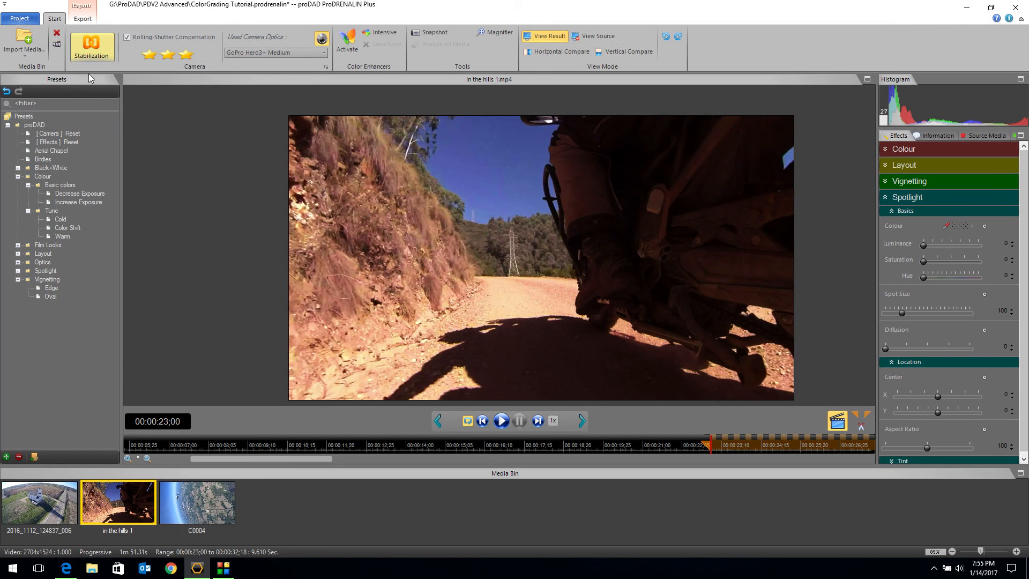
# Open the export settings and review the effect settings of clip 2016_1112_124837_006.
pyautogui.click(83, 19)
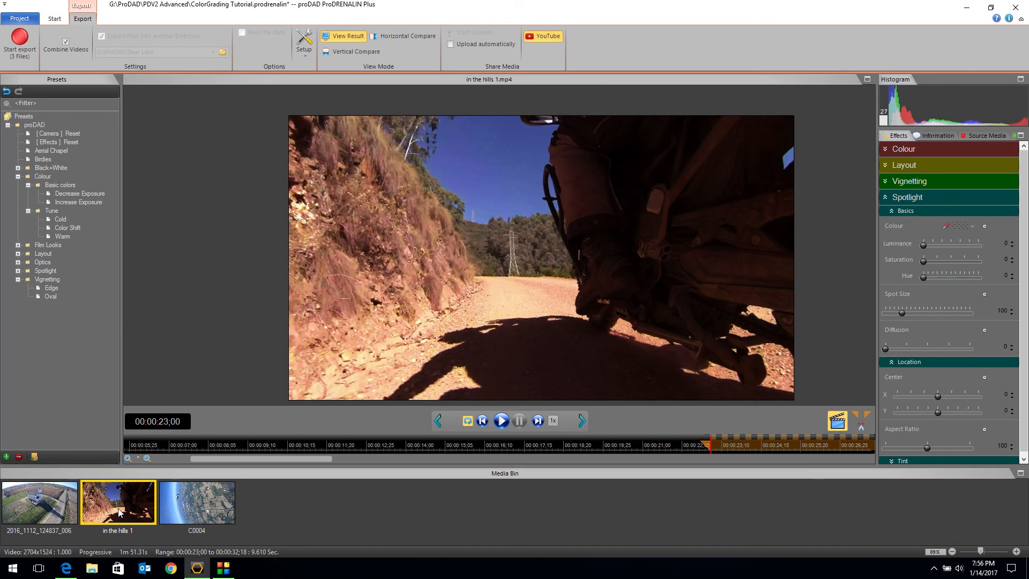
pyautogui.click(30, 512)
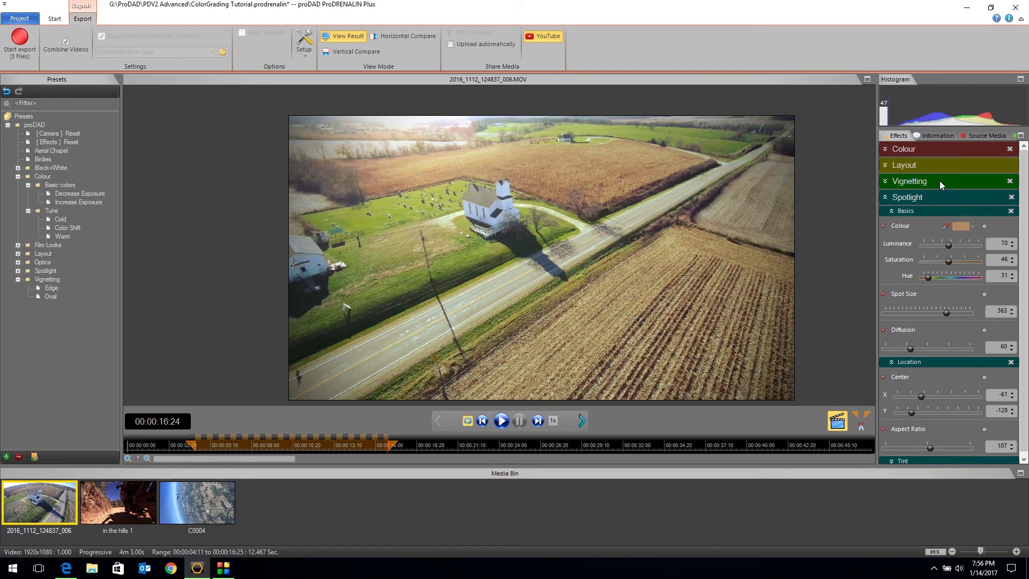
pyautogui.scroll(-1, 949, 191)
pyautogui.scroll(1, 945, 303)
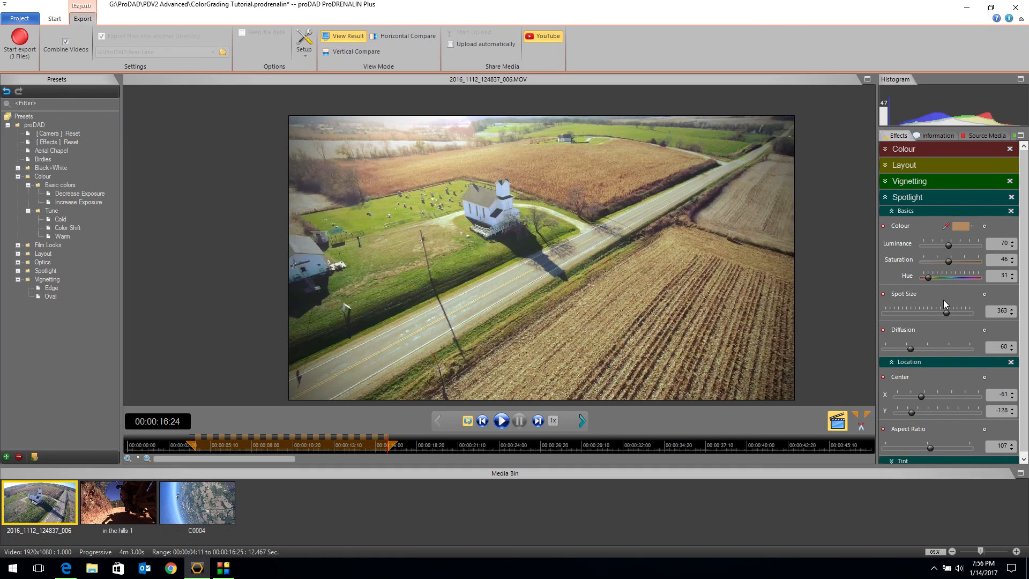